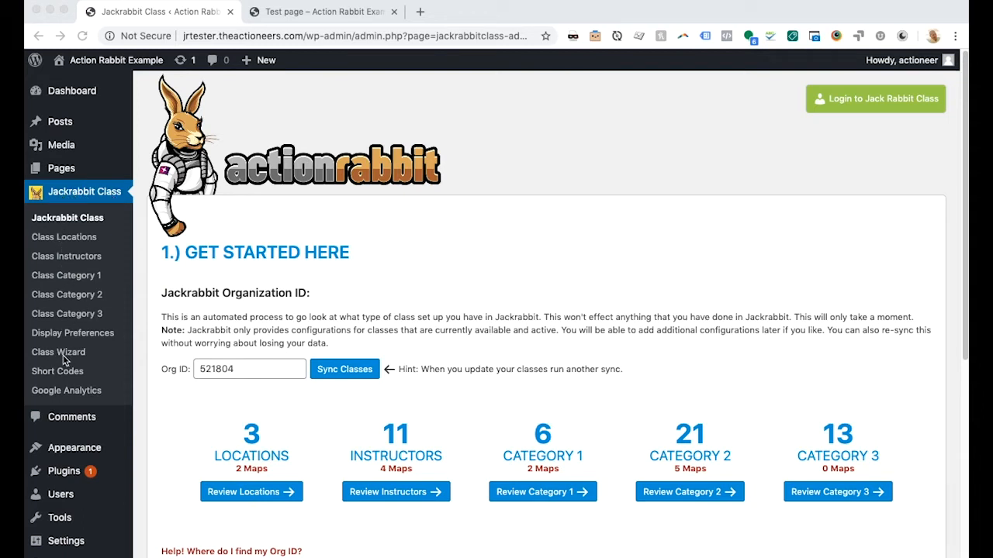
# Open the Class Wizard settings and add and save a new question reading "How old is the student?"
pyautogui.click(65, 359)
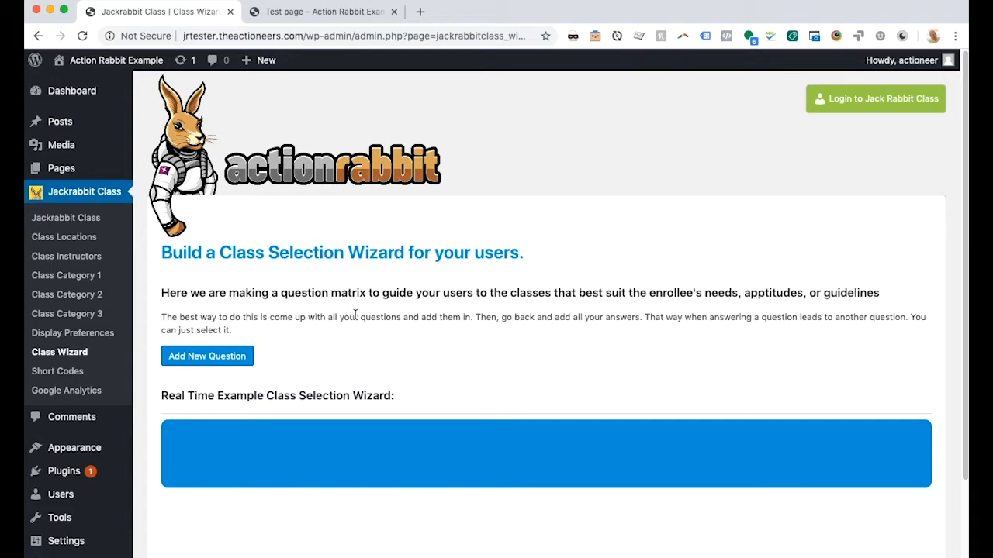
pyautogui.click(205, 361)
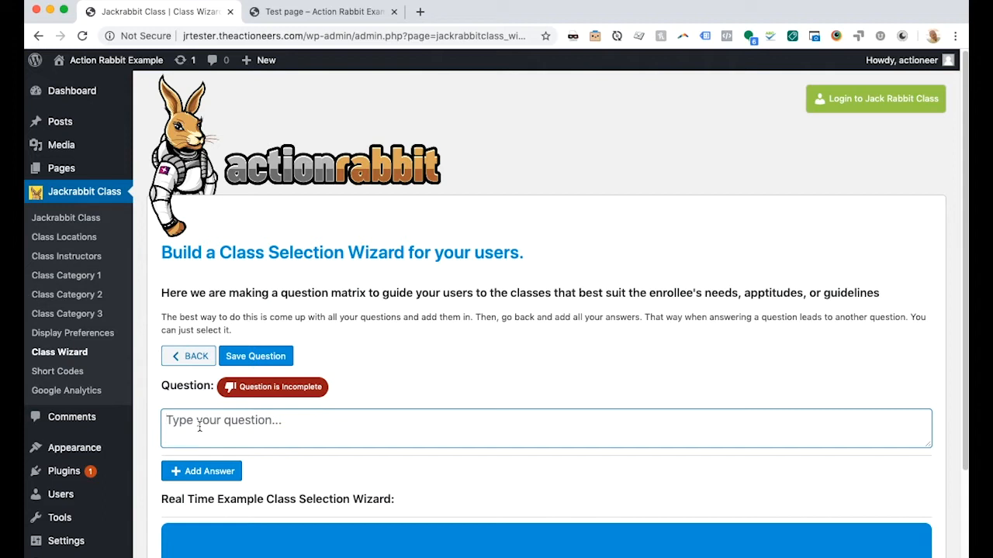
pyautogui.write('How old is the student')
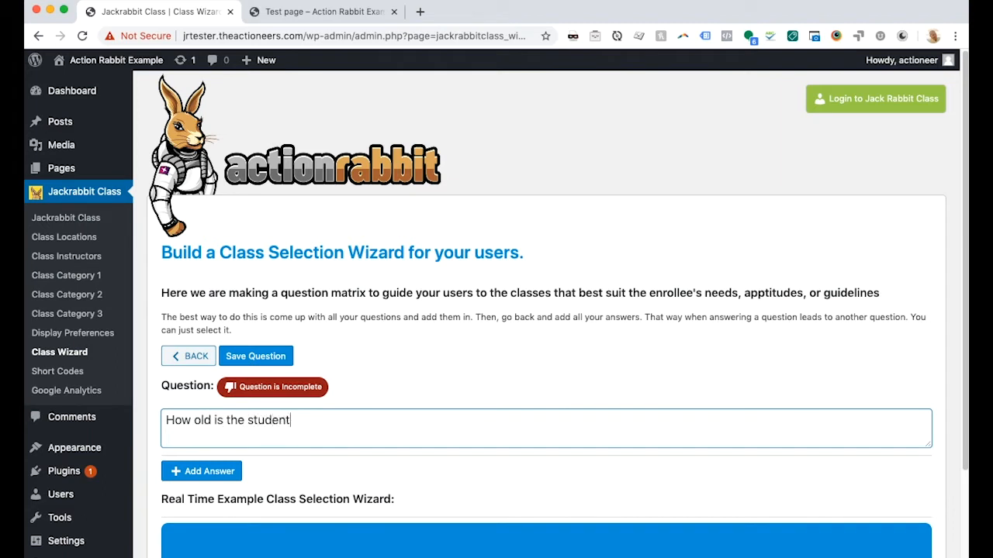
pyautogui.write('?')
pyautogui.click(361, 383)
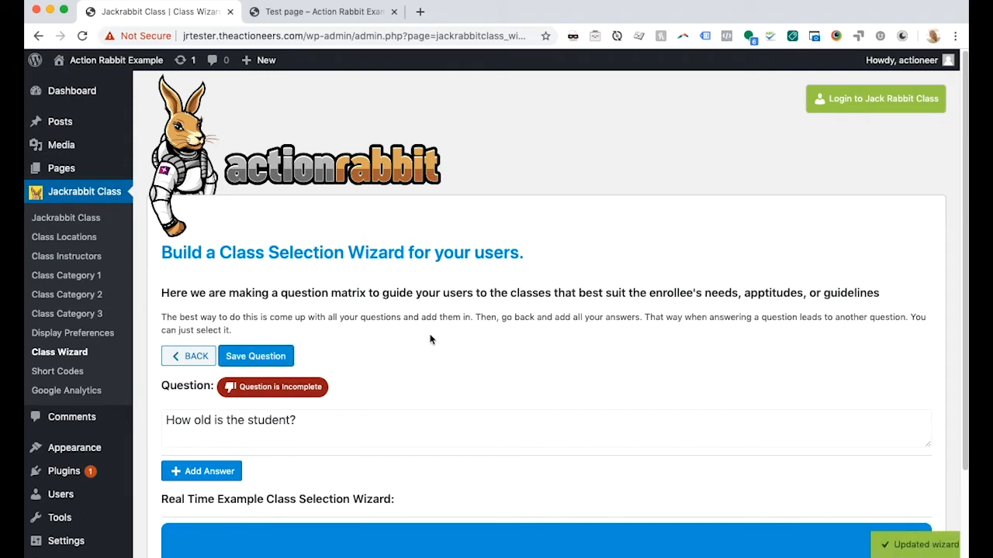
pyautogui.moveTo(161, 386); pyautogui.dragTo(400, 390)
pyautogui.click(388, 388)
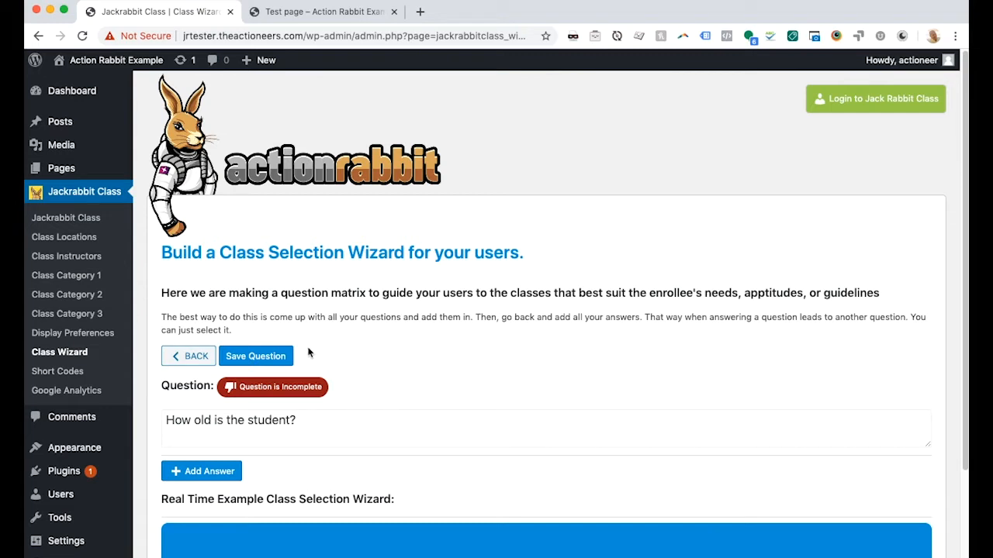
# Return to the question list and add and save the question "Can the student do an assisted back float?"
pyautogui.click(191, 363)
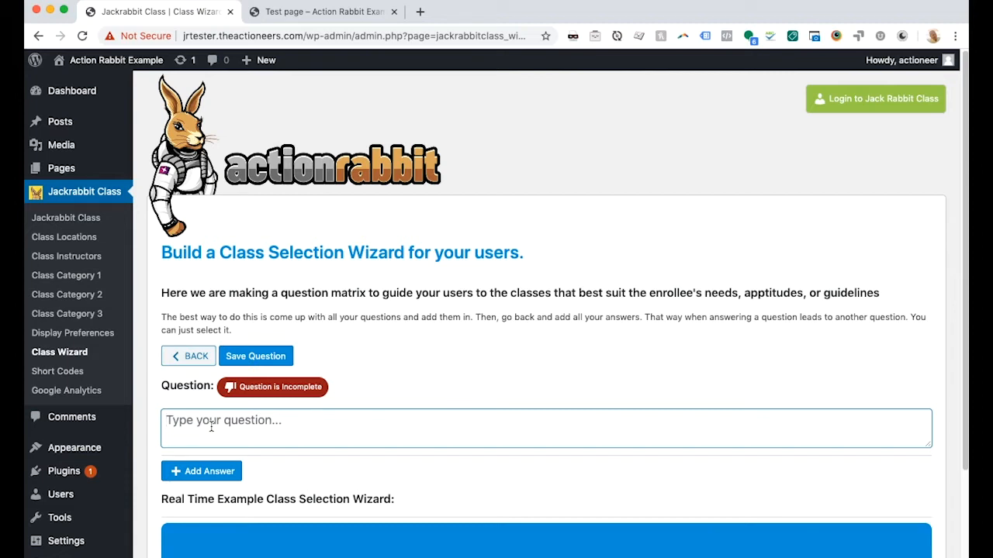
pyautogui.write('Can the student do an assisted back float')
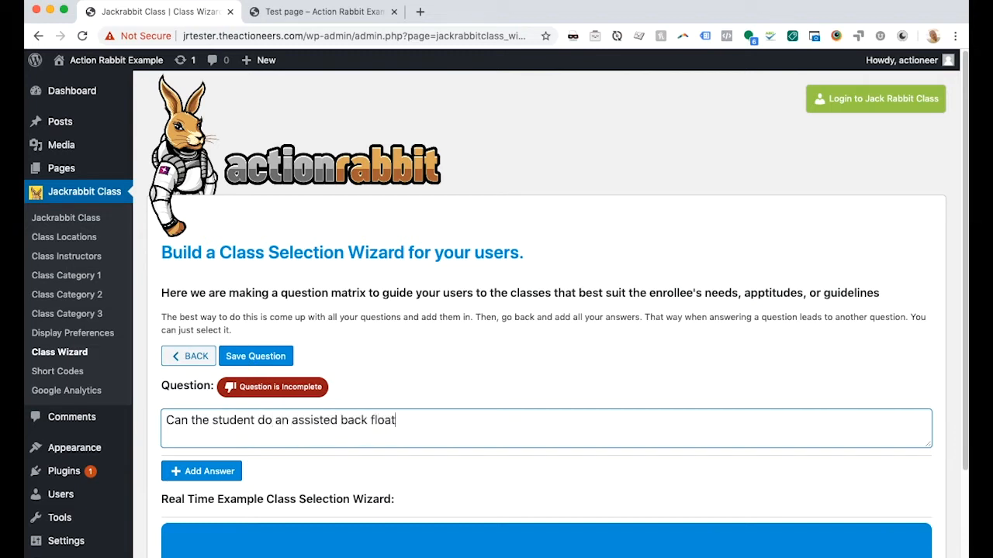
pyautogui.write('?')
pyautogui.click(231, 362)
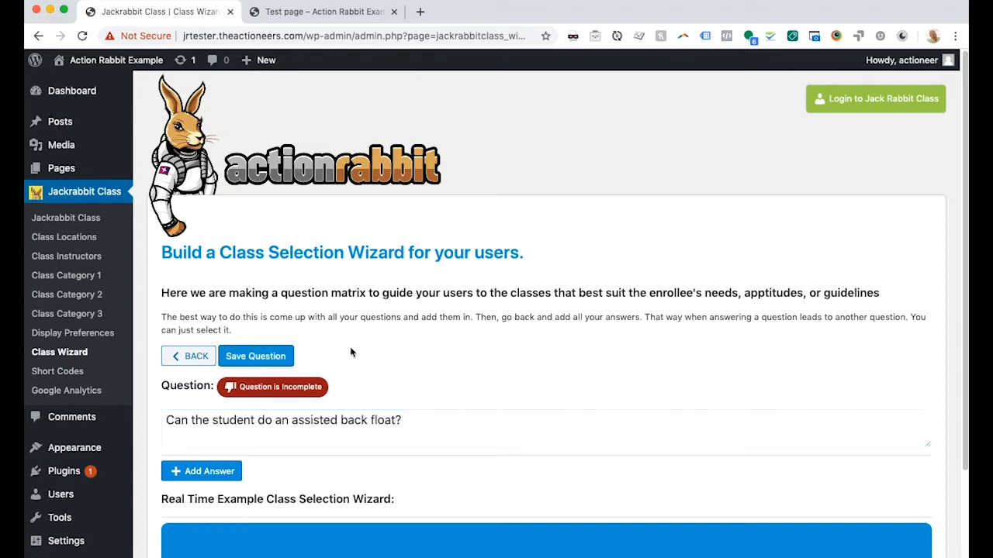
# Add and save another wizard question reading "Can the student do a un-assisted back float?"
pyautogui.click(180, 358)
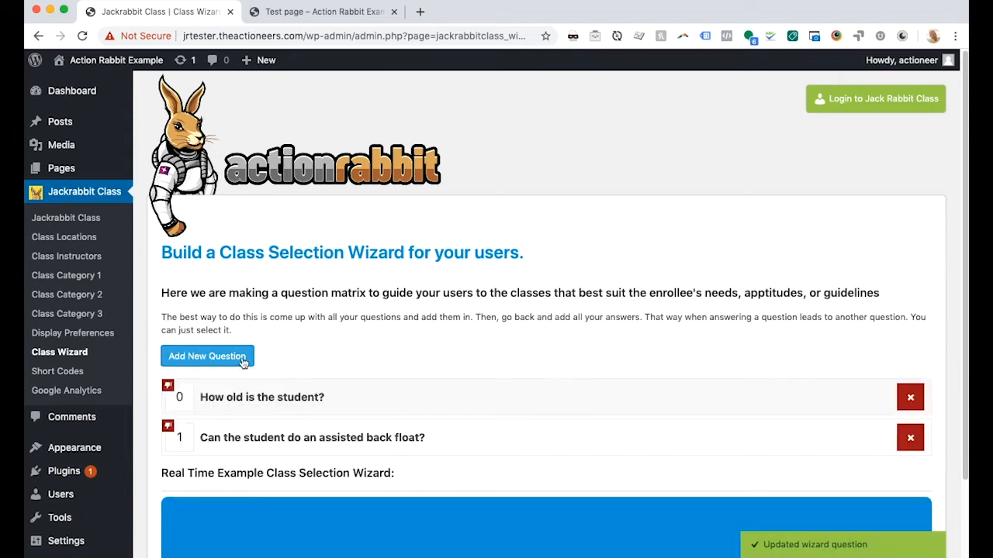
pyautogui.click(203, 358)
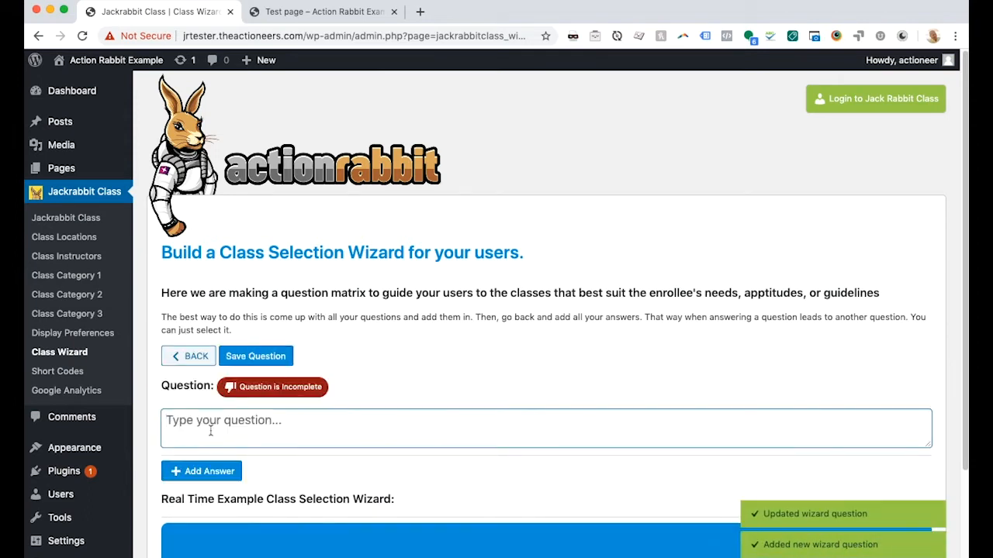
pyautogui.write('Can the student')
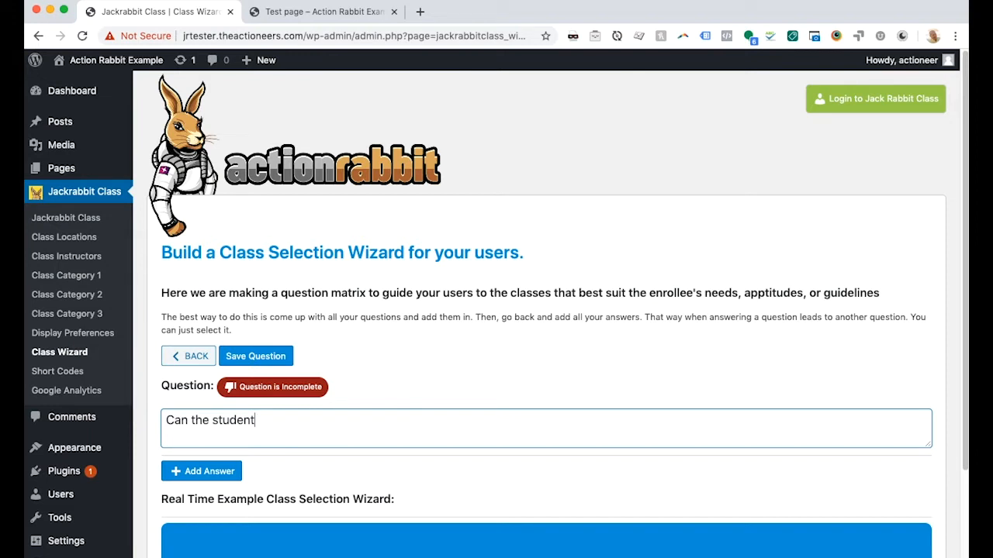
pyautogui.write('do a un-assisted back f')
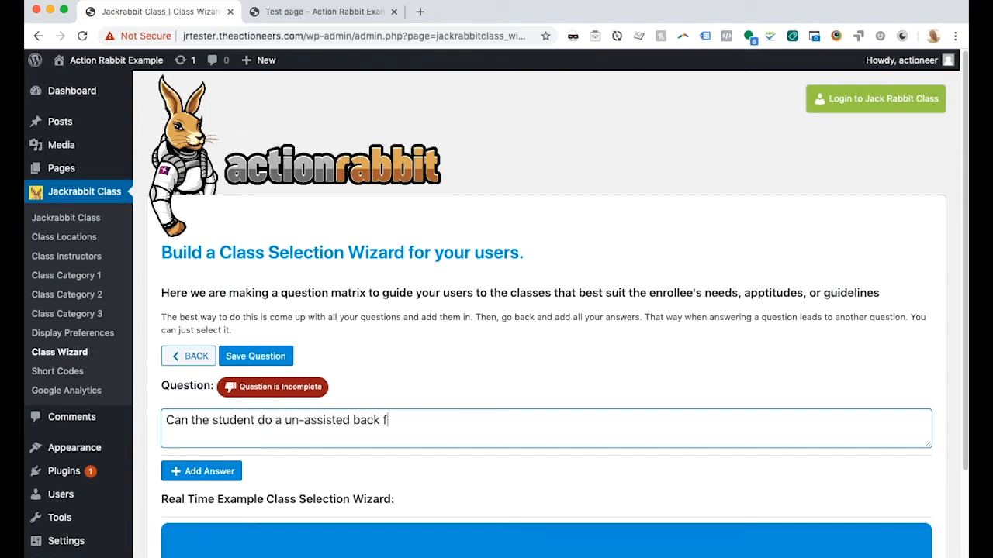
pyautogui.write('loat?')
pyautogui.click(240, 359)
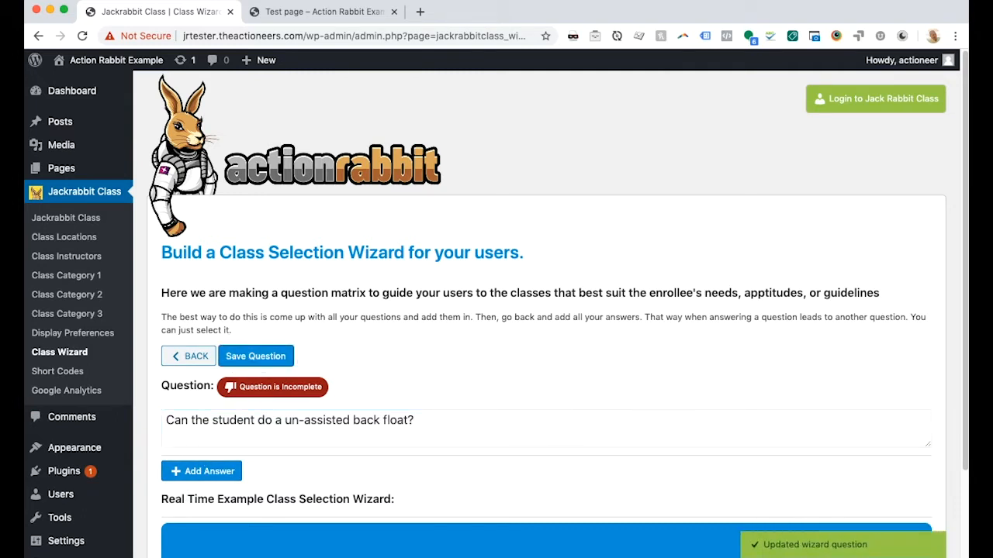
# Add and save the question "Can the student glide of the wall?" and return to the question list
pyautogui.click(186, 359)
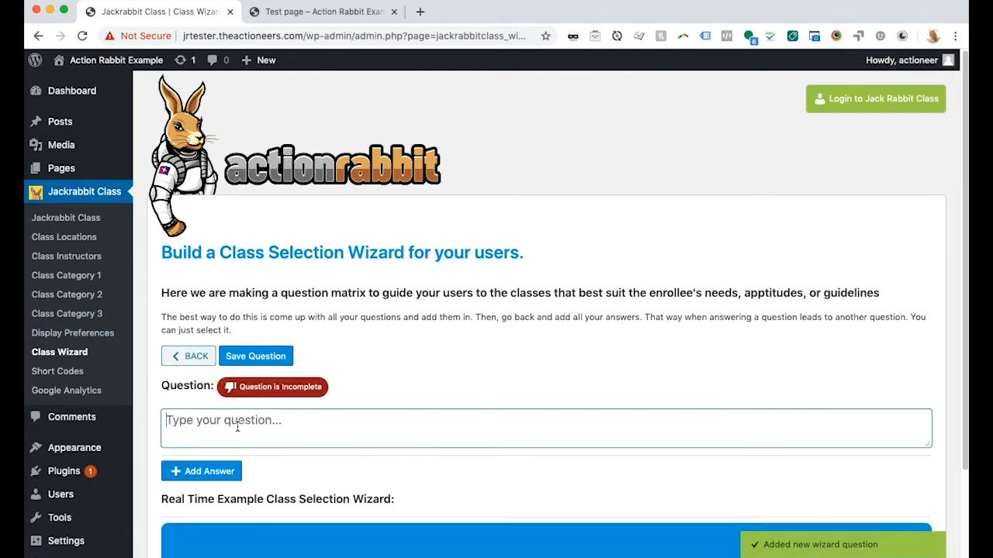
pyautogui.write('Can the studen')
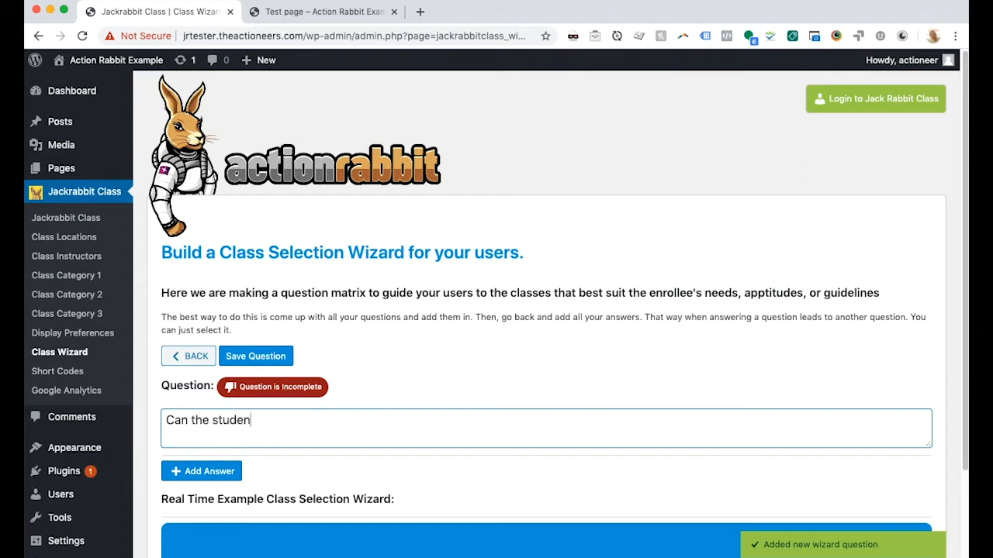
pyautogui.write('t glide of the wall?')
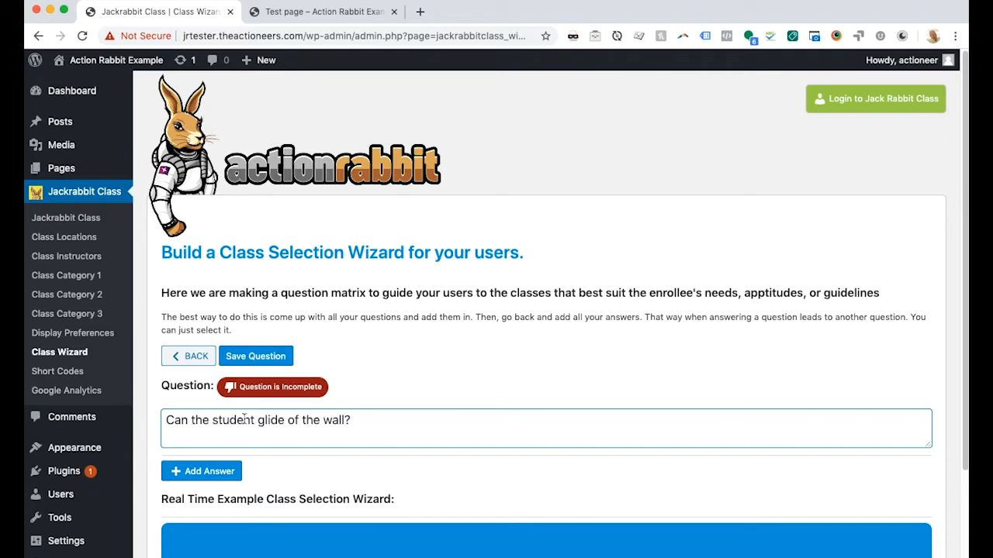
pyautogui.click(257, 356)
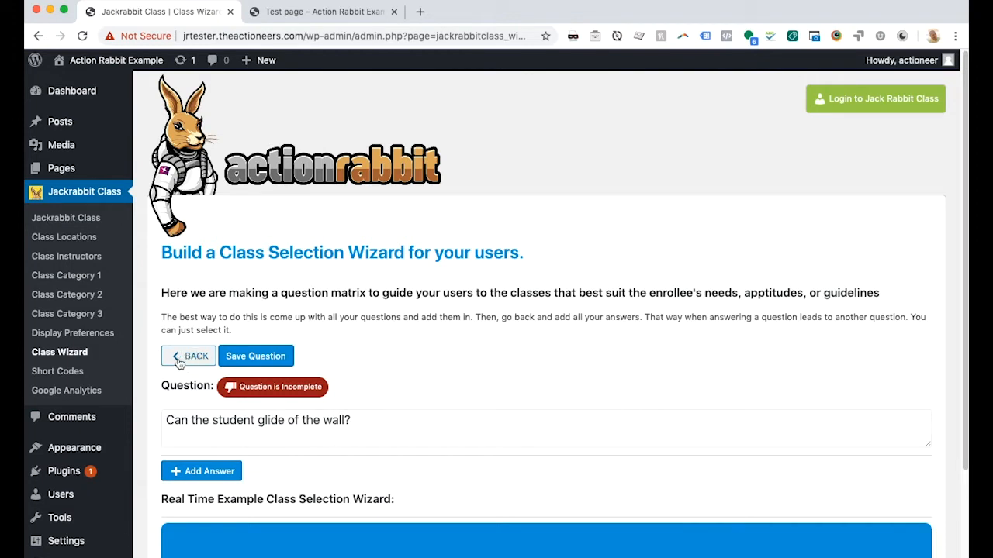
pyautogui.click(186, 357)
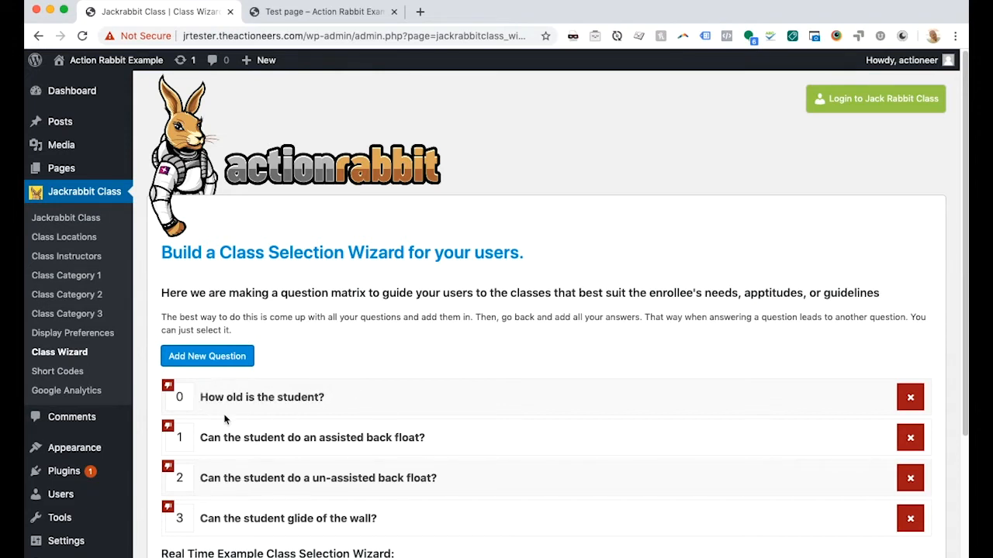
# Open the question "How old is the student?" and add an answer reading "0 - 1 year"
pyautogui.click(275, 399)
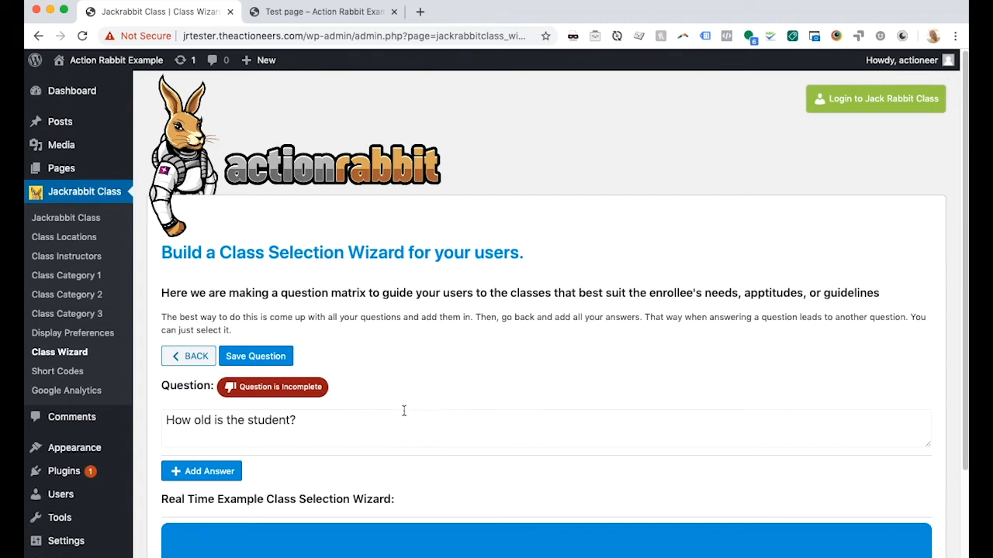
pyautogui.scroll(-3, 404, 423)
pyautogui.click(194, 360)
pyautogui.click(263, 405)
pyautogui.write('1 - 1')
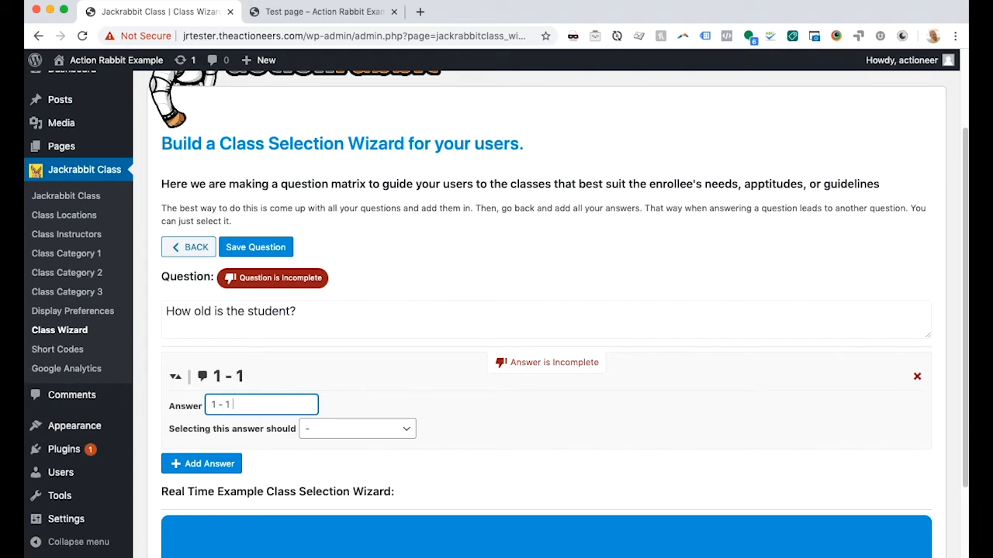
pyautogui.write(' yeat')
pyautogui.moveTo(212, 402); pyautogui.dragTo(216, 404)
pyautogui.write('0')
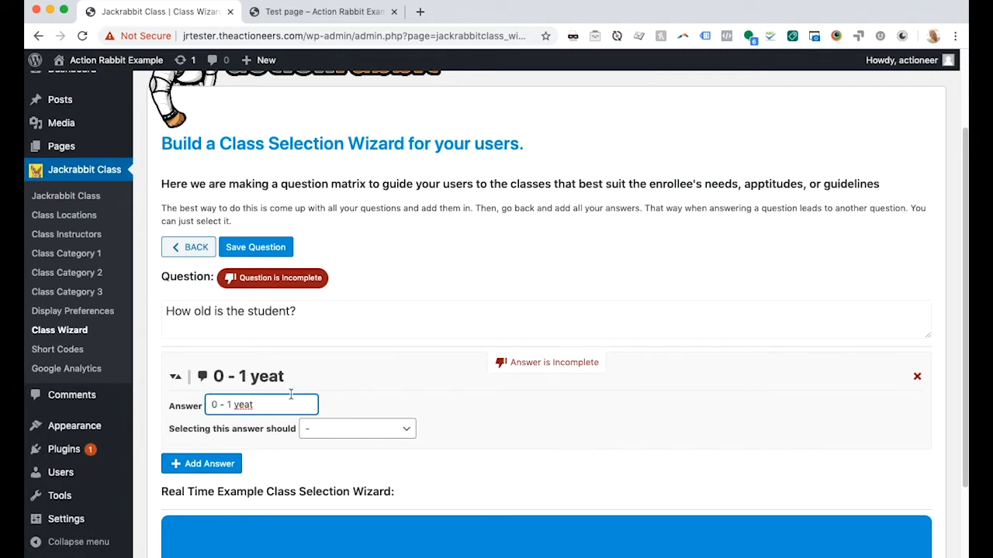
pyautogui.moveTo(249, 404); pyautogui.dragTo(258, 405)
pyautogui.write('r')
# Add a second answer reading "1 - 2 years" to the student age question
pyautogui.scroll(-3, 238, 384)
pyautogui.click(195, 365)
pyautogui.click(248, 405)
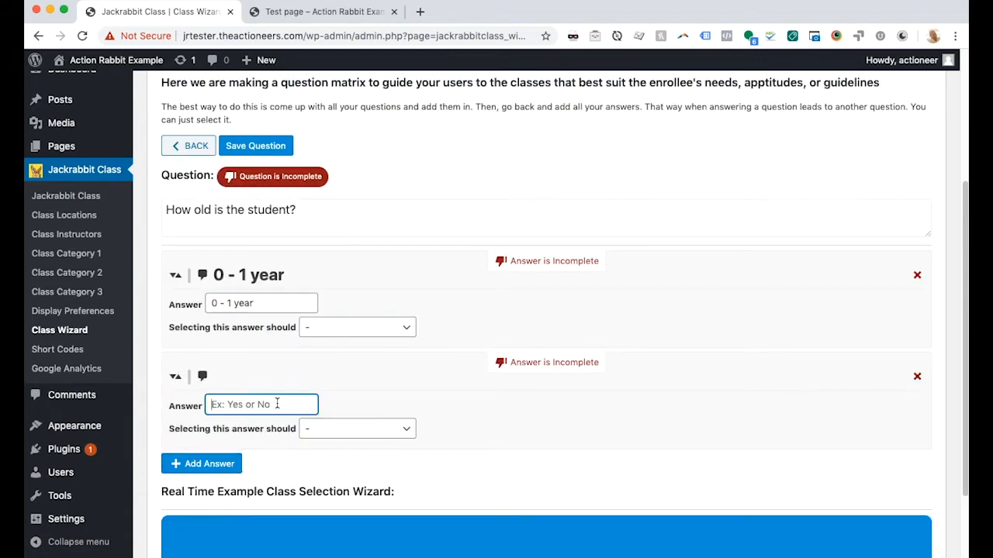
pyautogui.write('1-2 years')
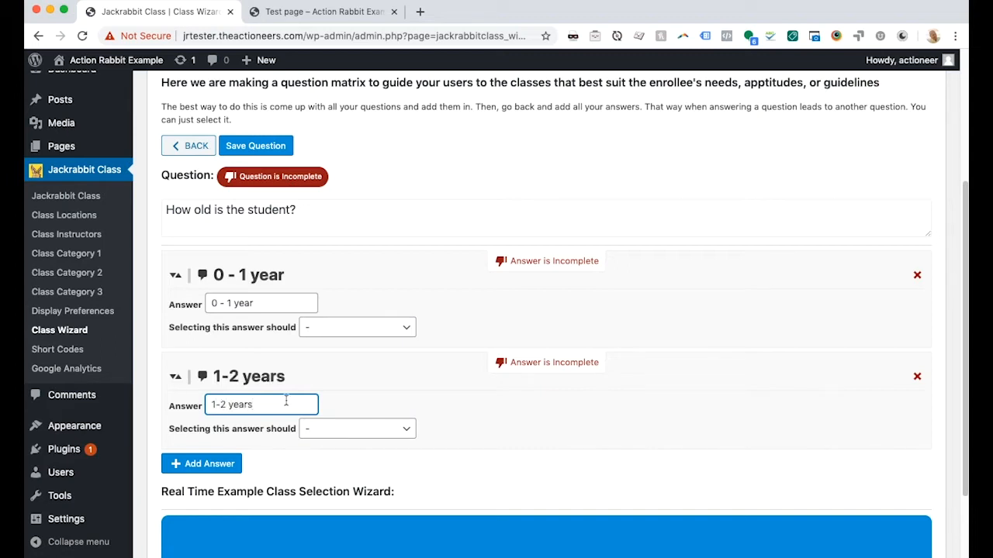
pyautogui.click(216, 404)
pyautogui.click(224, 404)
# Add a third answer reading "4 - 10 years" to the student age question
pyautogui.click(202, 464)
pyautogui.click(228, 506)
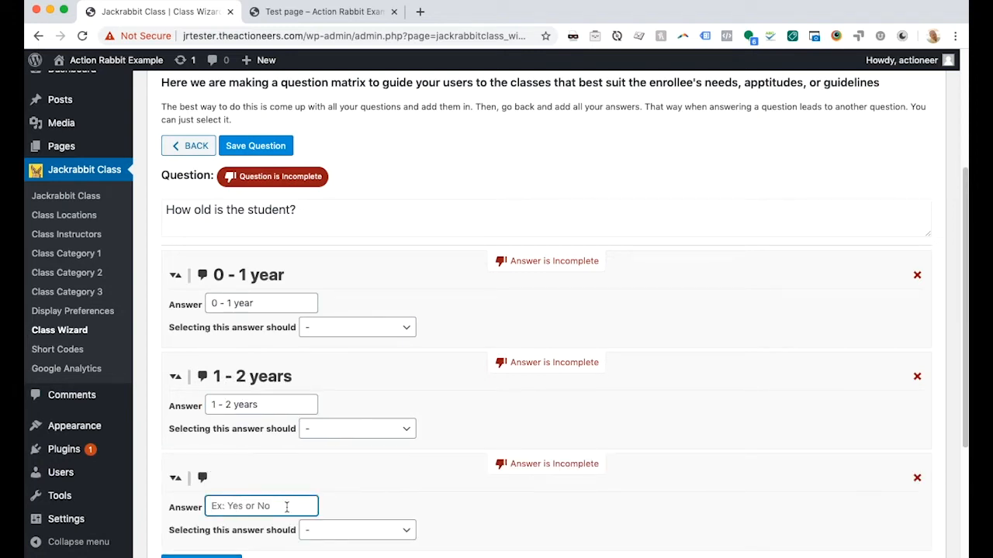
pyautogui.write('4 - 10 years')
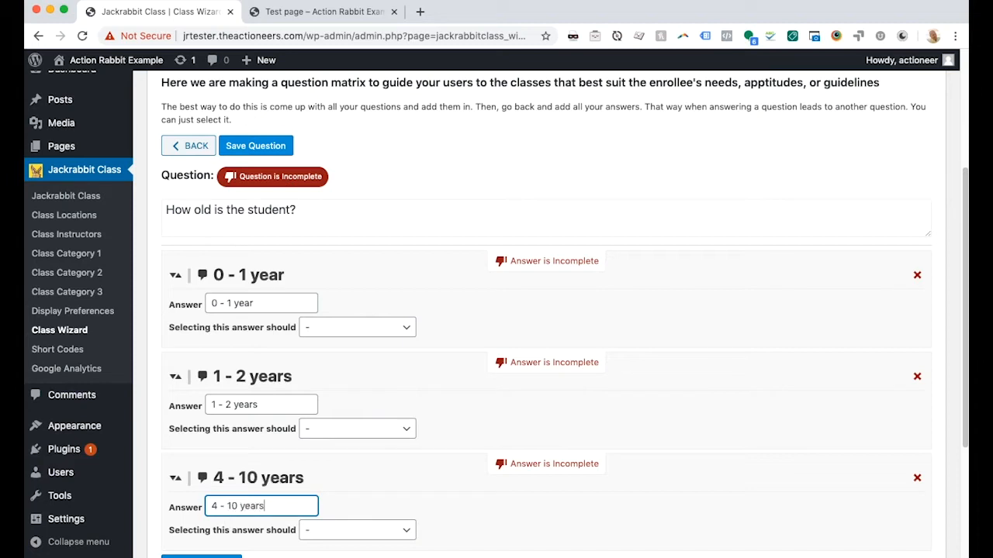
# Add a fourth answer reading "10 + years" to the student age question
pyautogui.scroll(-1, 289, 507)
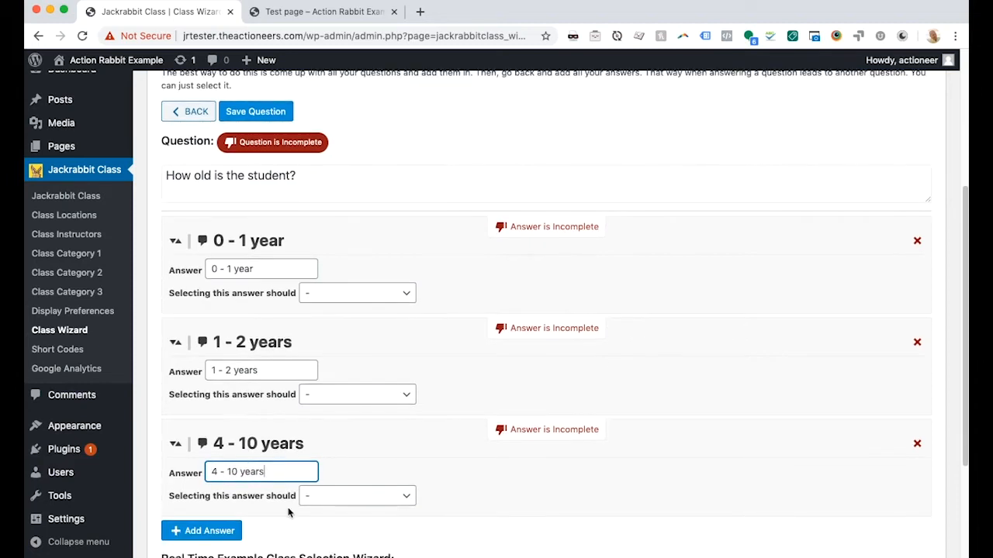
pyautogui.click(192, 530)
pyautogui.scroll(-5, 283, 499)
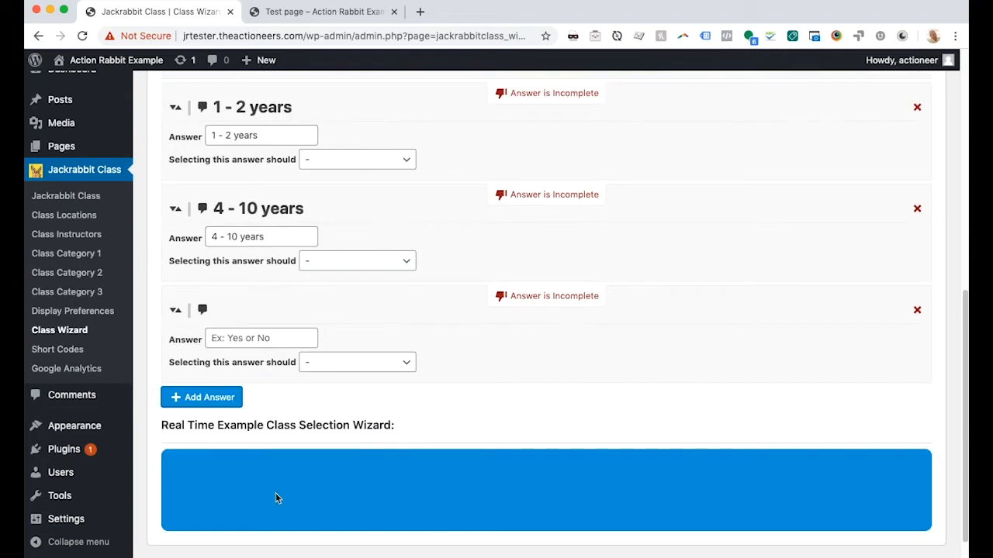
pyautogui.click(235, 333)
pyautogui.write('10 ')
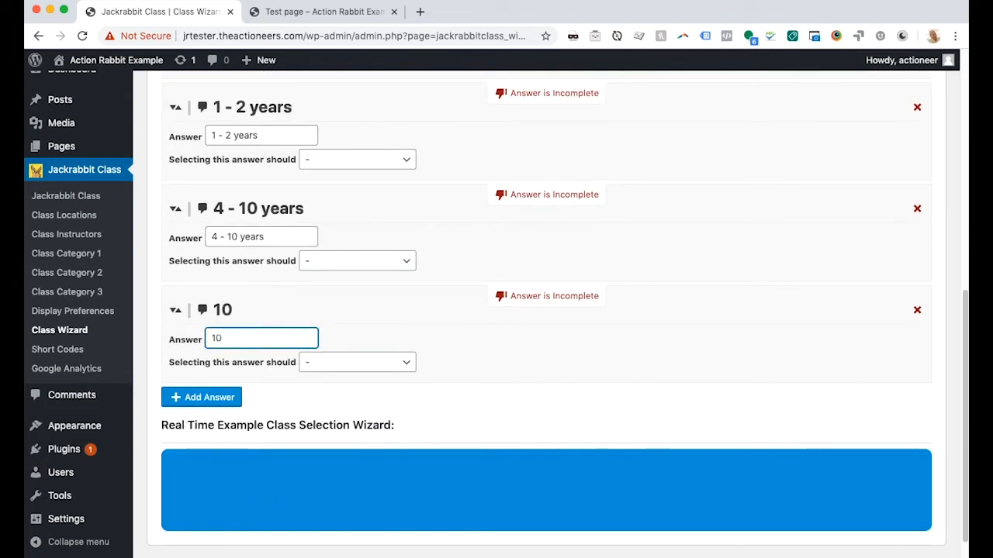
pyautogui.write('+ yeat')
pyautogui.write('s')
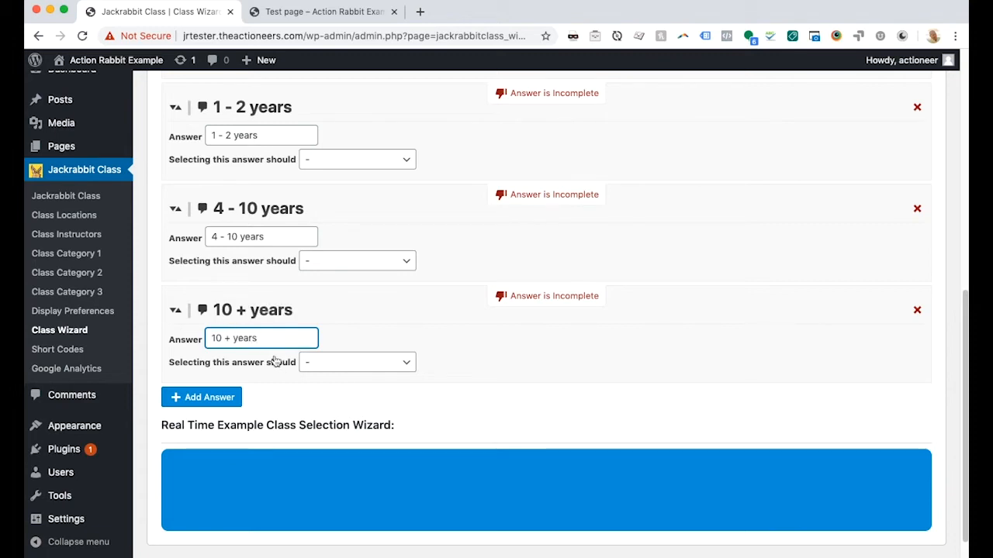
# Set the "0 - 1 year" answer to recommend a class, with Parent and Me as category 1
pyautogui.scroll(1, 365, 416)
pyautogui.scroll(5, 364, 416)
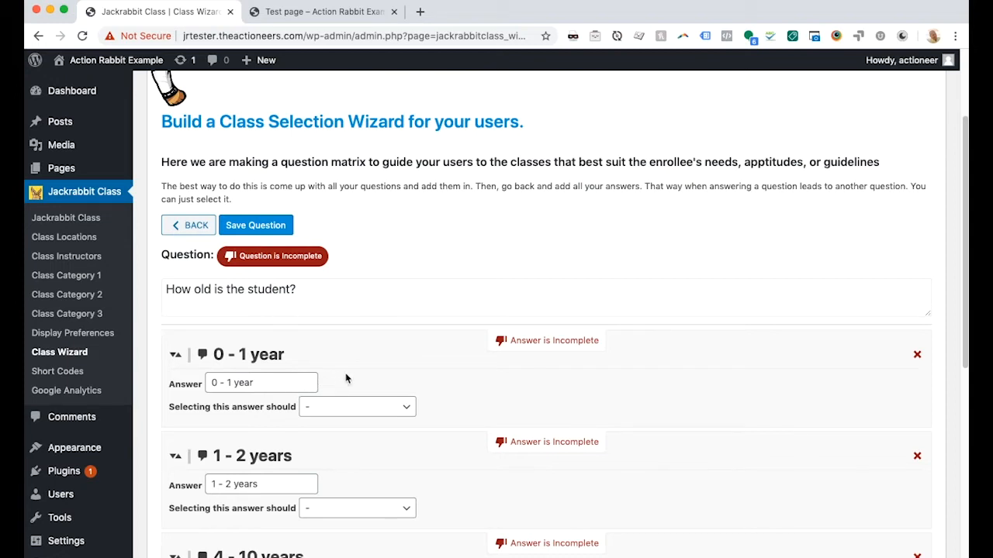
pyautogui.click(345, 410)
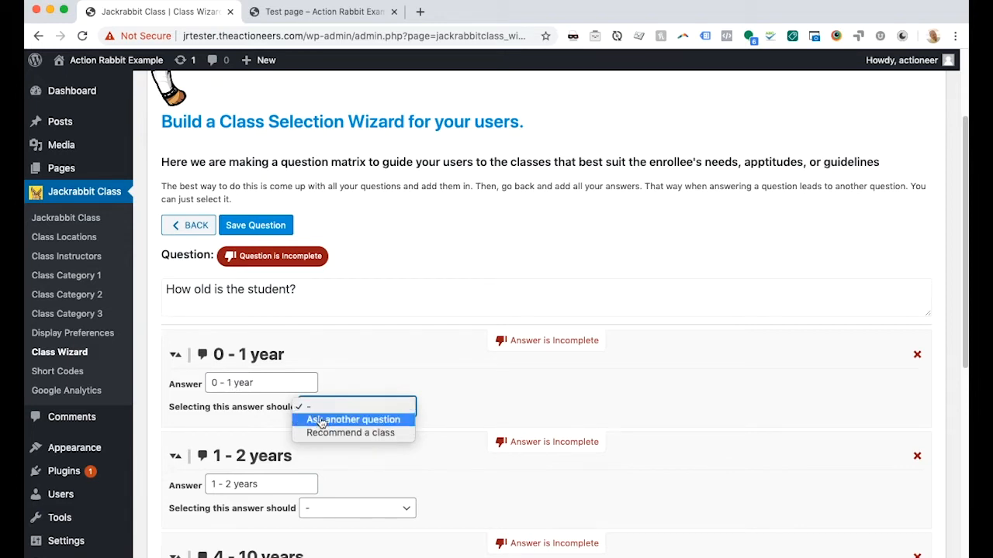
pyautogui.click(346, 421)
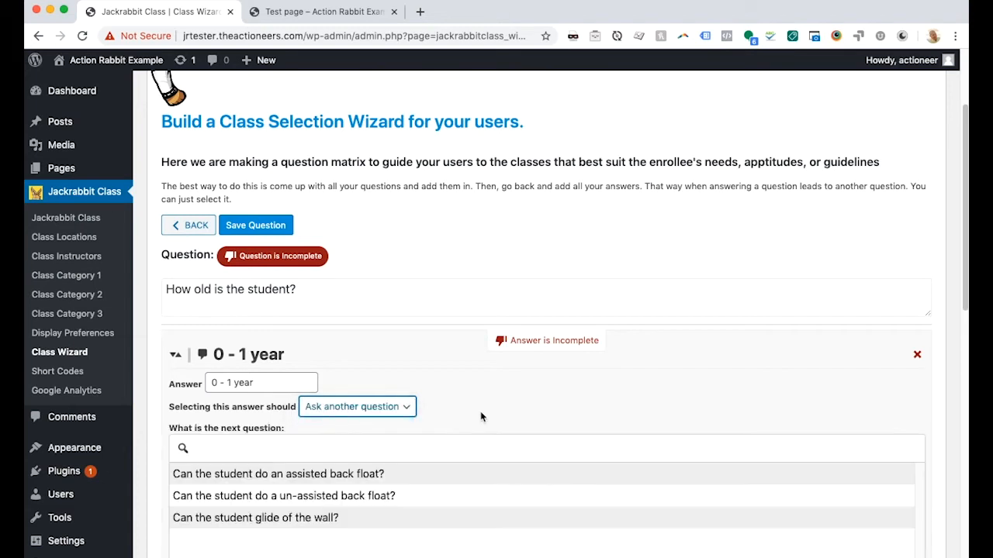
pyautogui.click(377, 409)
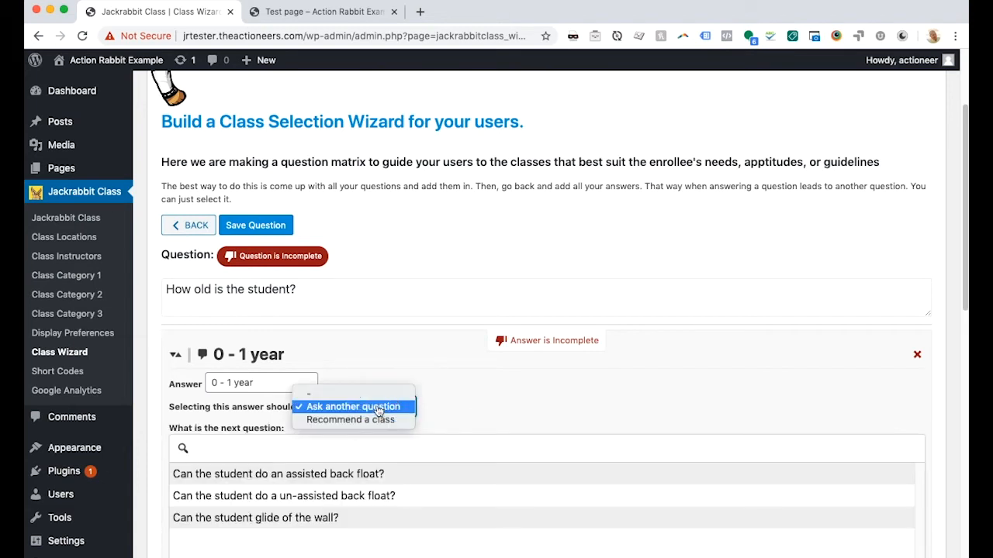
pyautogui.click(364, 422)
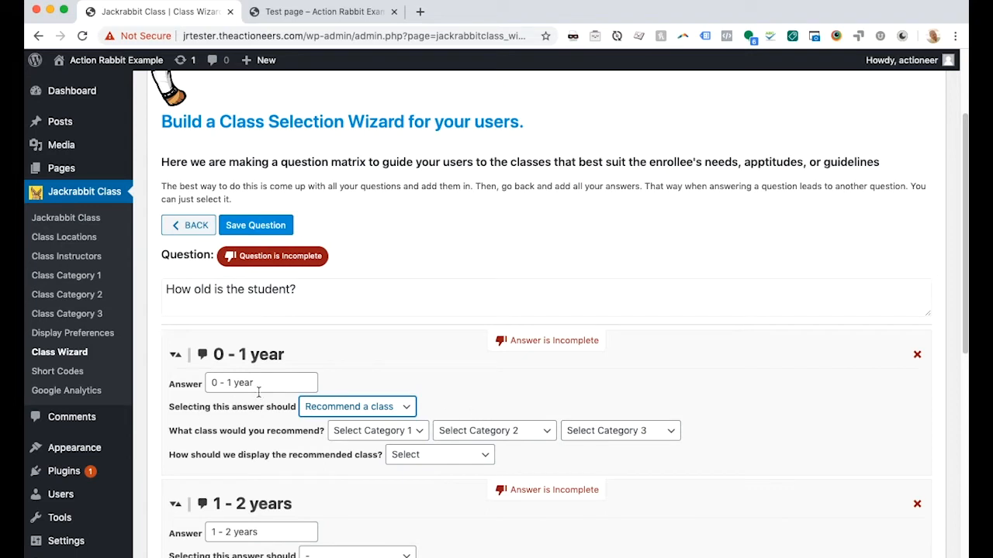
pyautogui.click(388, 429)
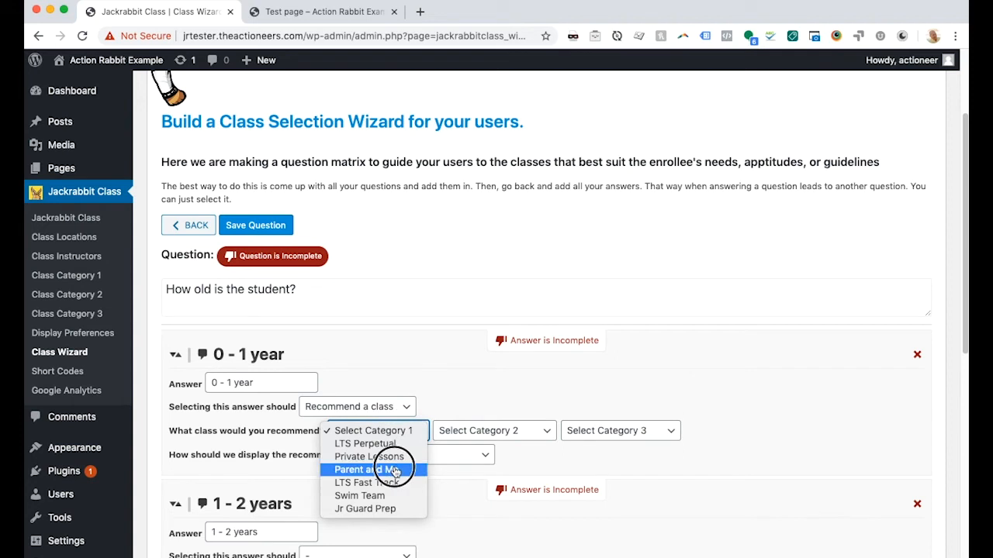
pyautogui.click(392, 470)
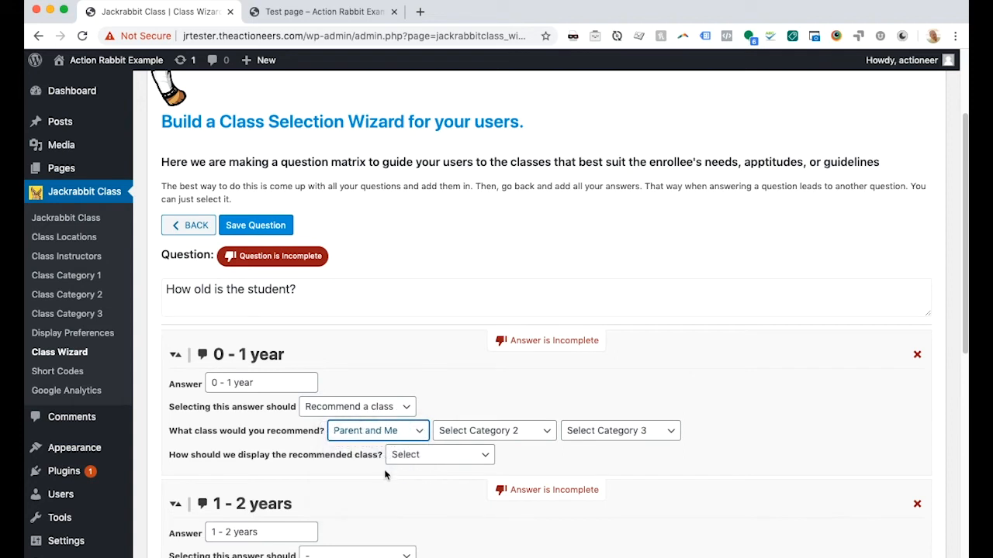
pyautogui.click(480, 431)
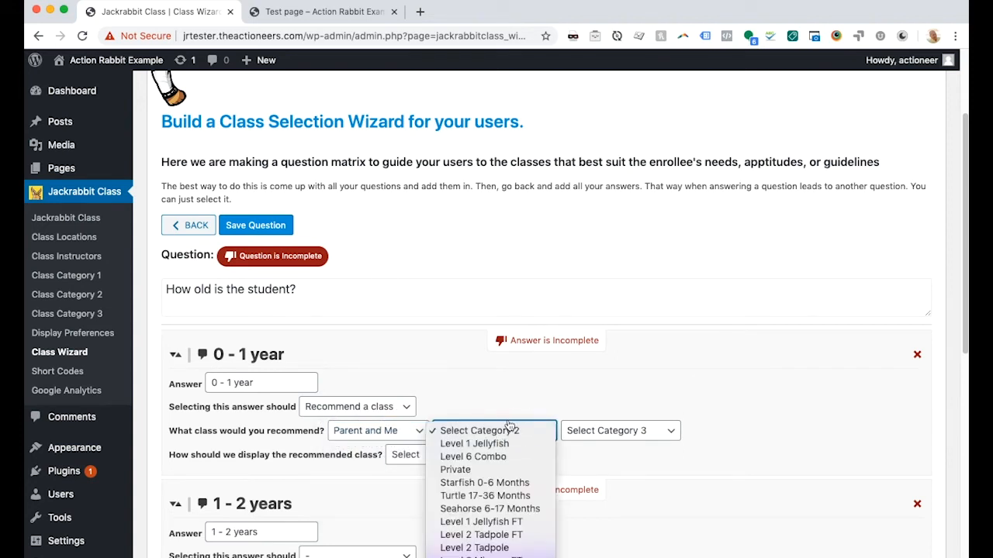
pyautogui.scroll(-2, 500, 450)
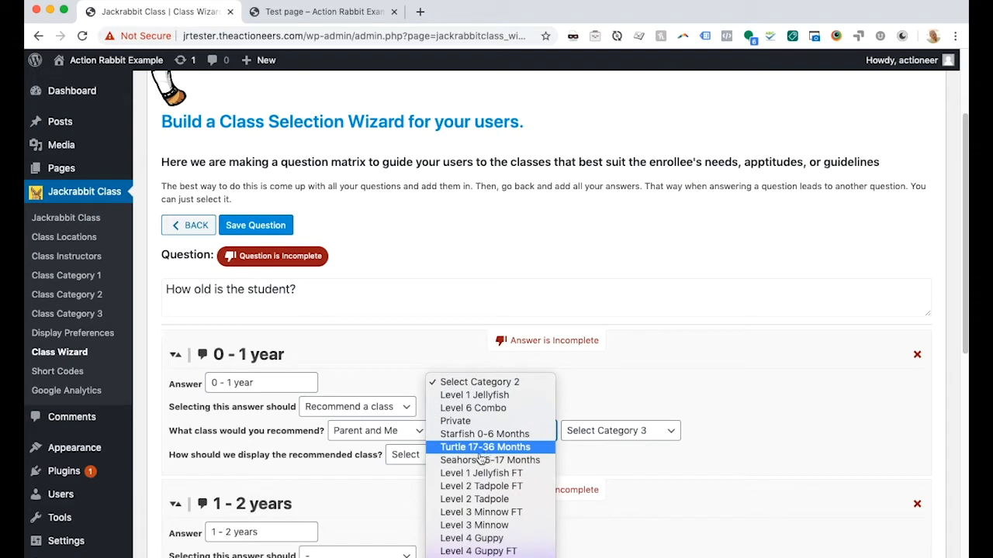
pyautogui.click(433, 368)
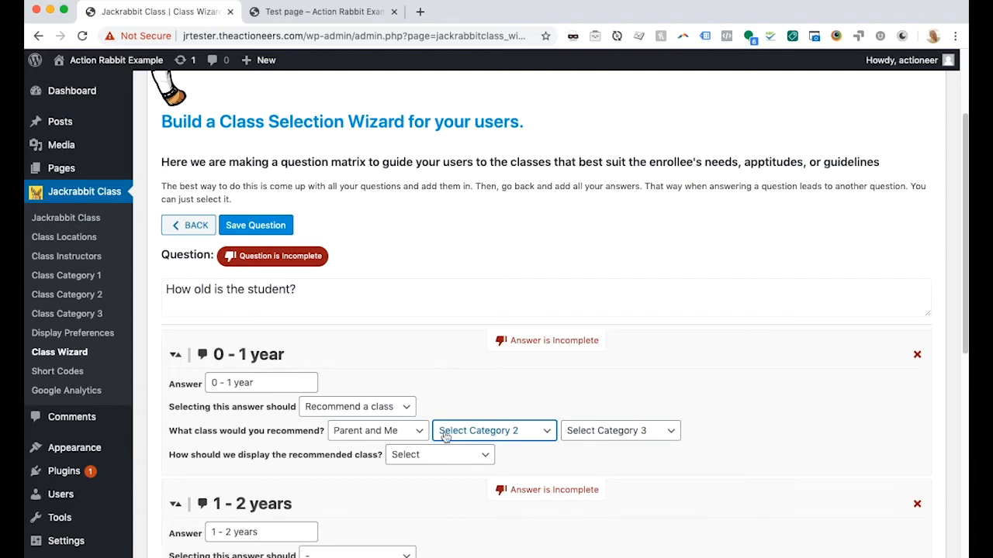
# Display the recommended class of the "0 - 1 year" answer as Category 1 No Map
pyautogui.scroll(-3, 849, 382)
pyautogui.scroll(1, 795, 376)
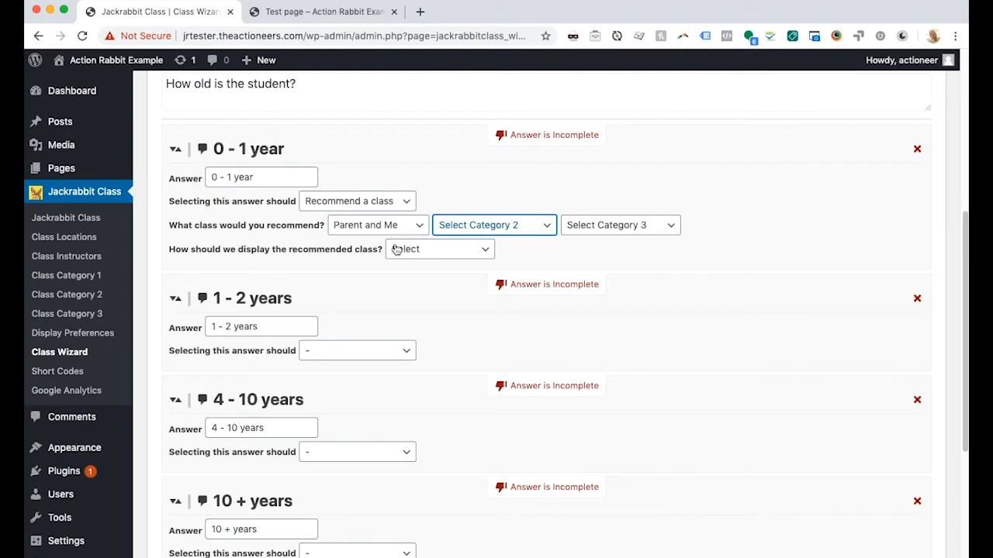
pyautogui.click(417, 254)
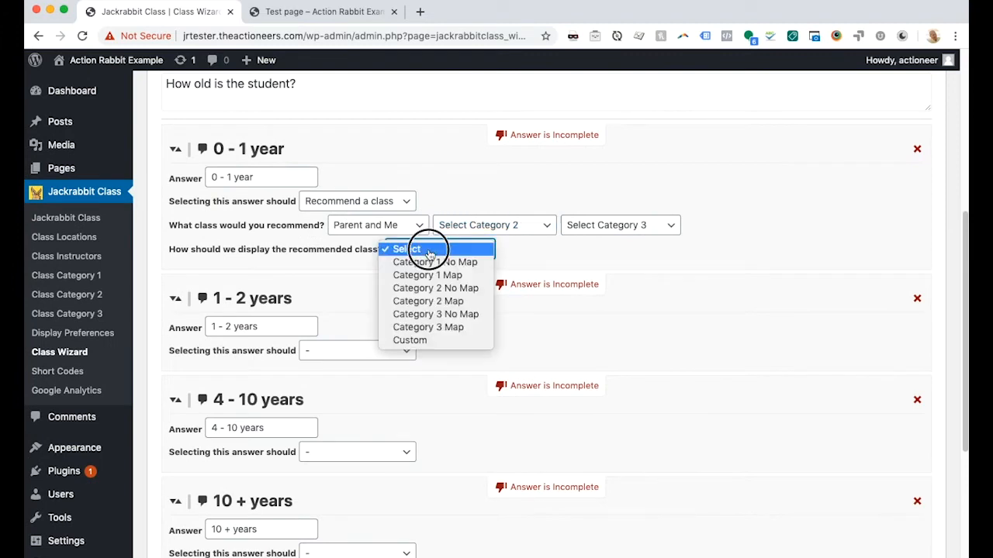
pyautogui.click(247, 259)
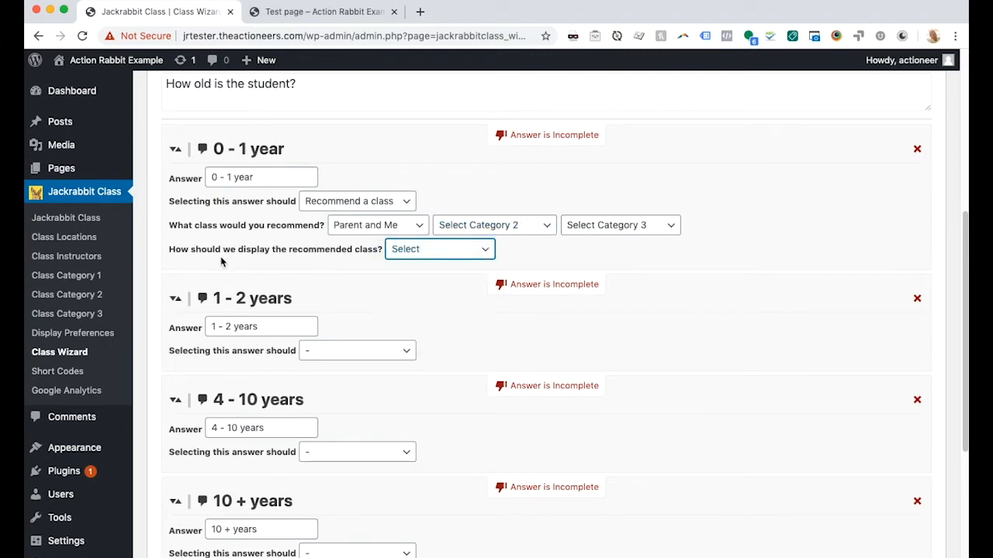
pyautogui.click(452, 256)
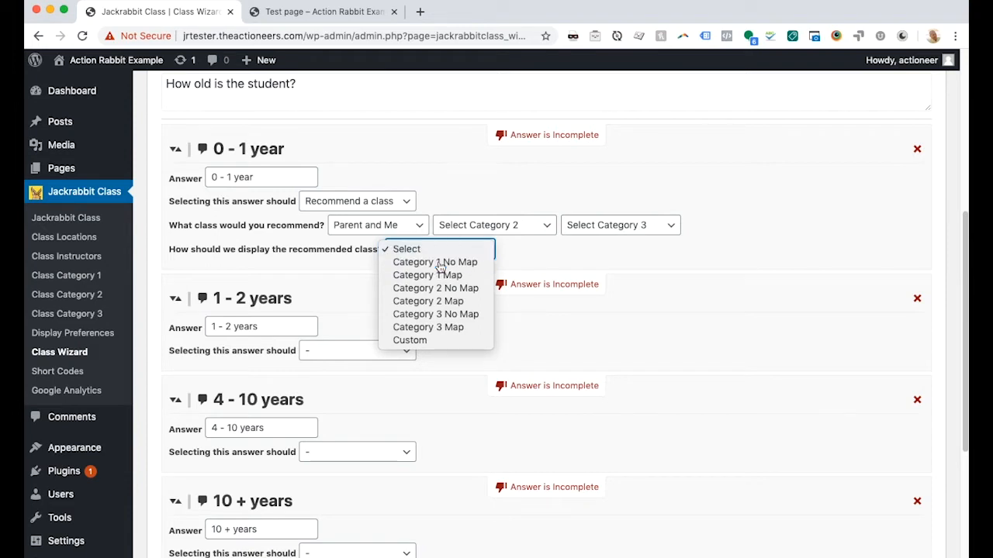
pyautogui.click(440, 264)
pyautogui.click(576, 249)
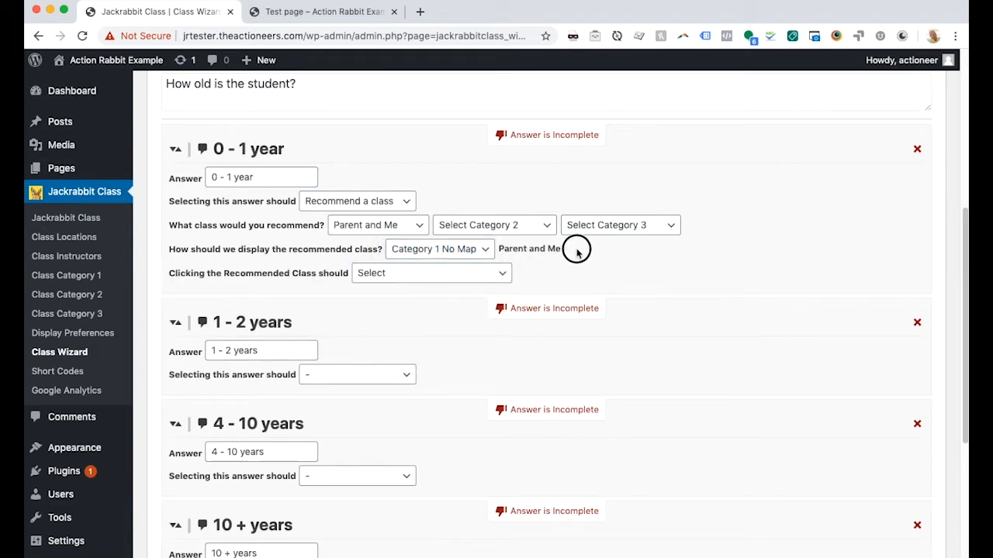
# Give the recommended class of the "0 - 1 year" answer the custom display name "Baby Classes"
pyautogui.click(423, 248)
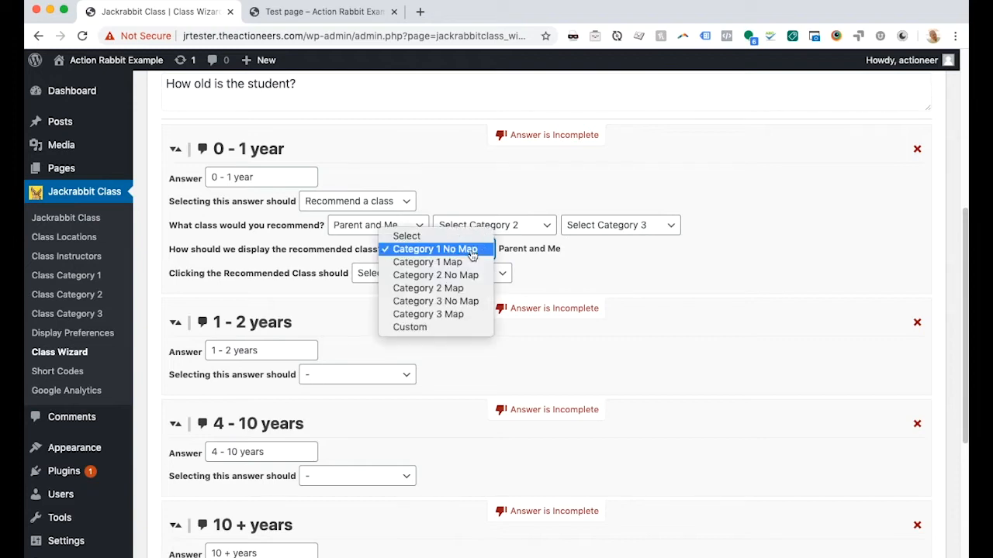
pyautogui.click(427, 329)
pyautogui.click(535, 251)
pyautogui.write('BBy')
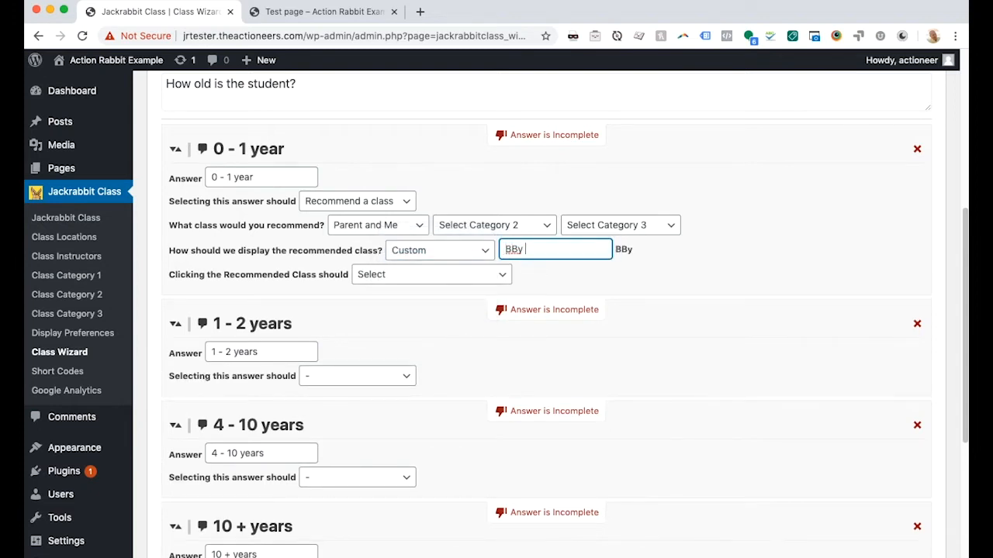
pyautogui.press('BackSpace')
pyautogui.press('BackSpace')
pyautogui.write('aby Classes')
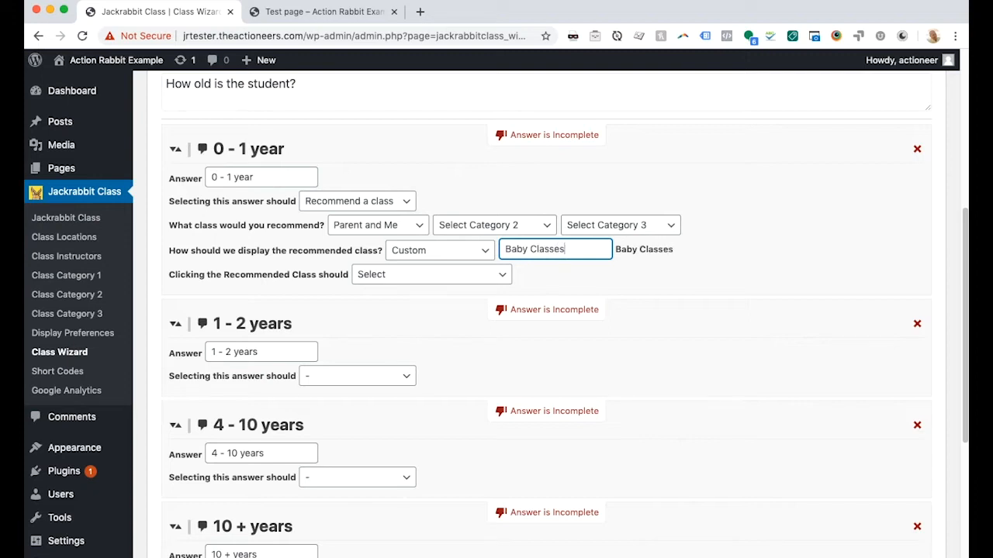
pyautogui.click(559, 279)
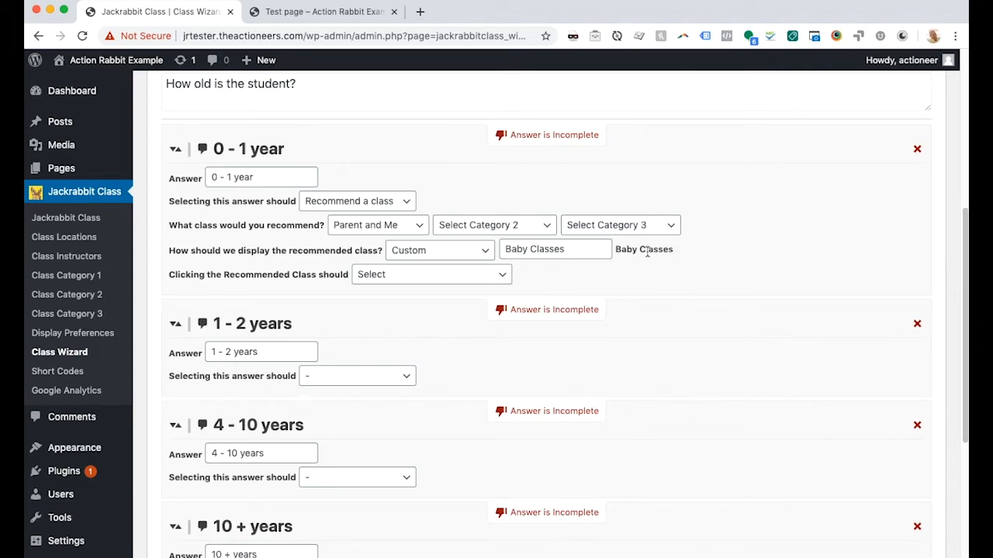
# Make selecting the recommended class of the "0 - 1 year" answer perform List Classes
pyautogui.click(446, 278)
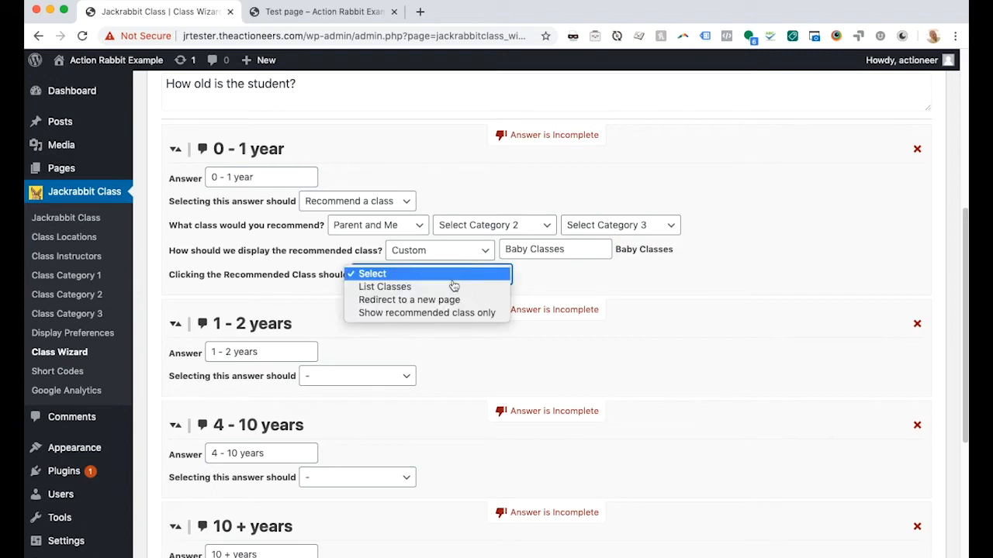
pyautogui.click(541, 281)
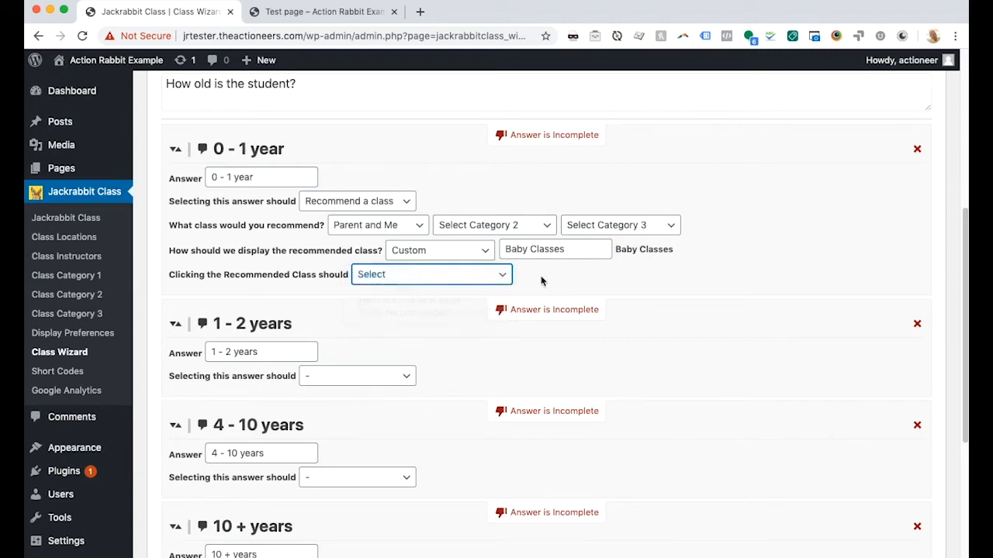
pyautogui.click(418, 277)
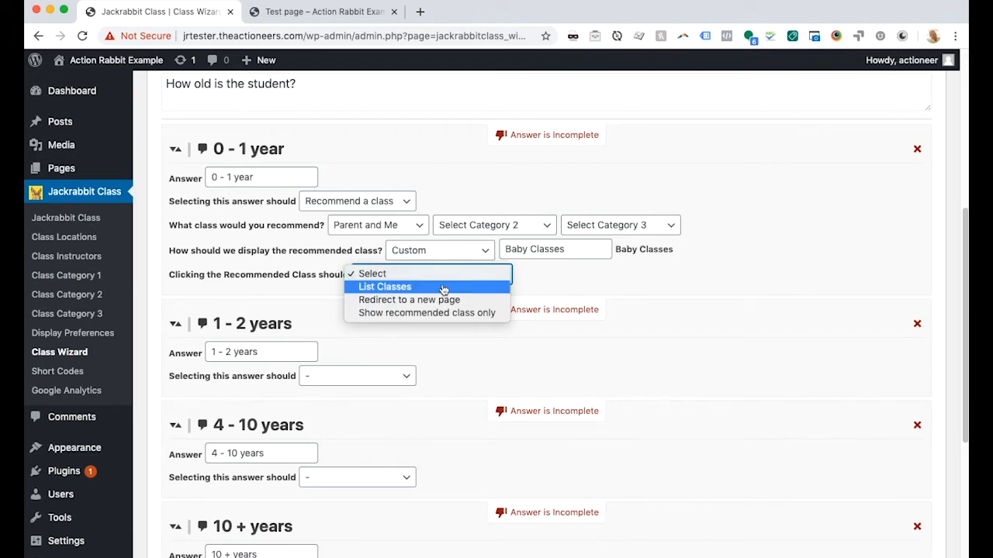
pyautogui.click(443, 289)
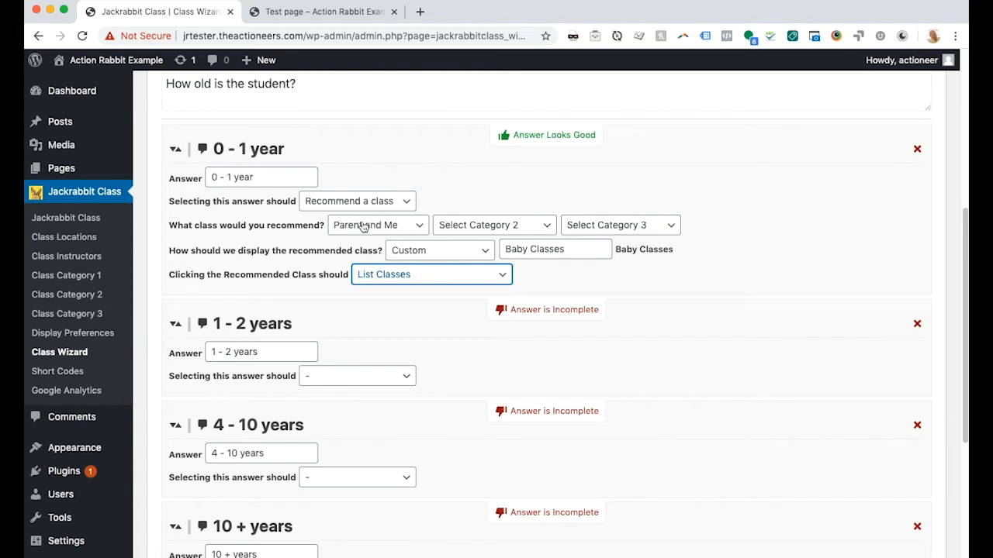
# Try Redirect to a new page and Show recommended class only for the "0 - 1 year" recommendation, and restore List Classes
pyautogui.click(433, 281)
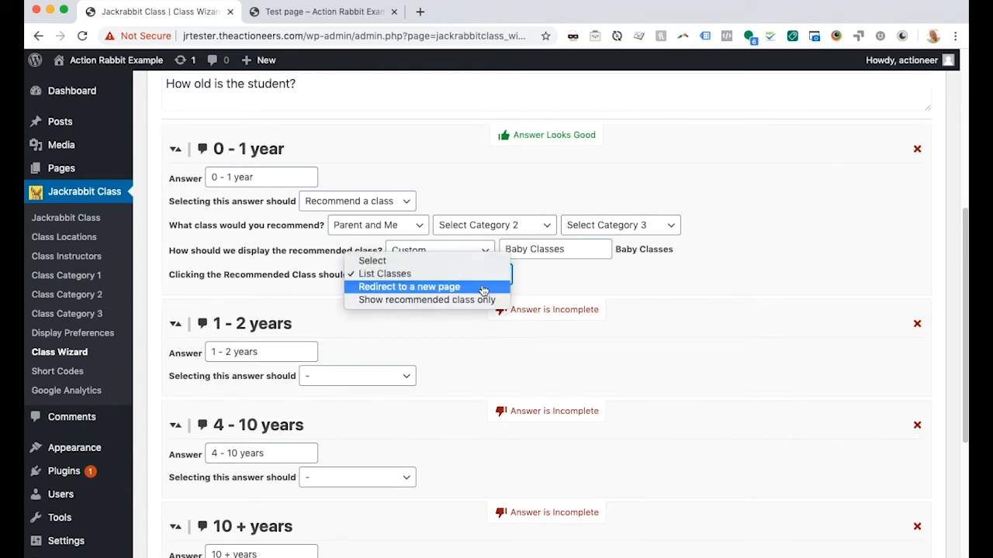
pyautogui.click(483, 287)
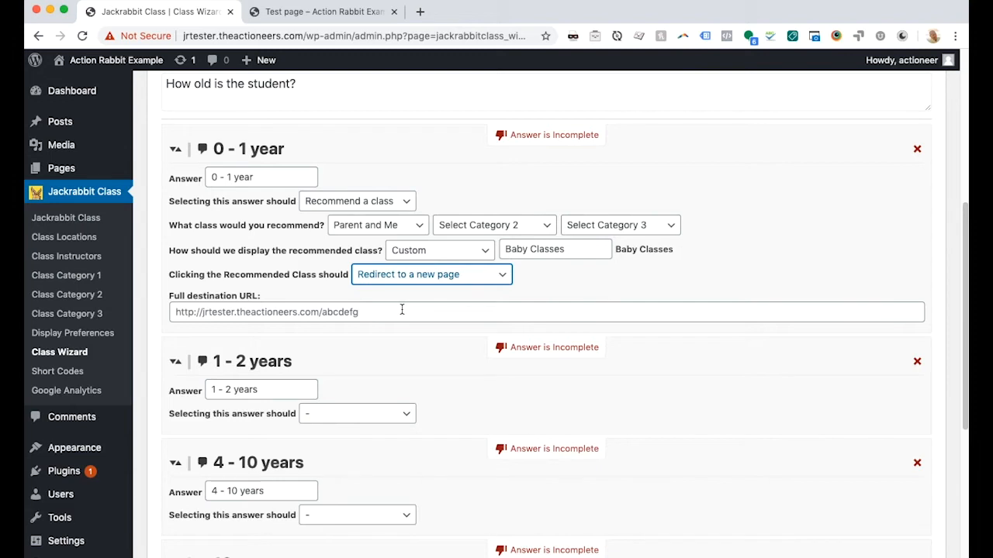
pyautogui.click(402, 310)
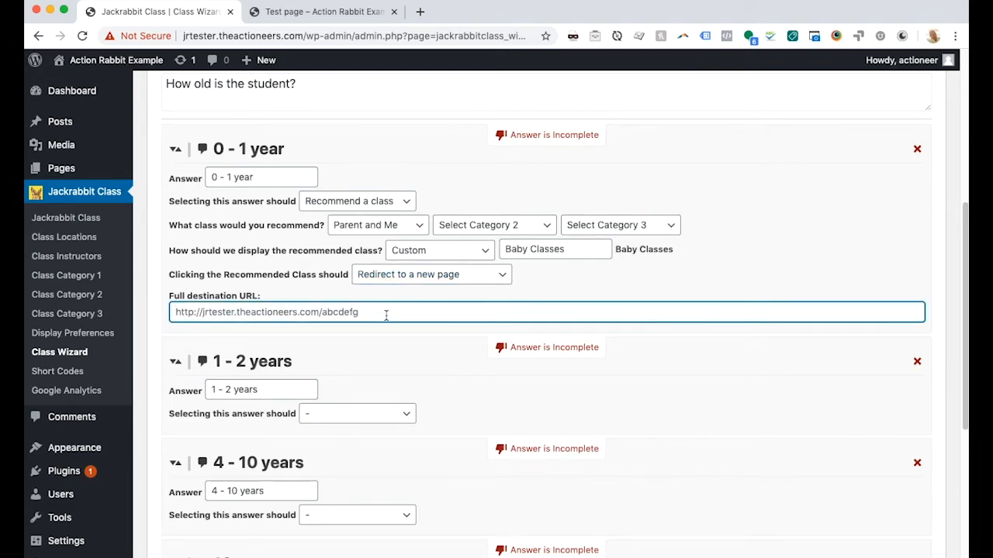
pyautogui.click(448, 274)
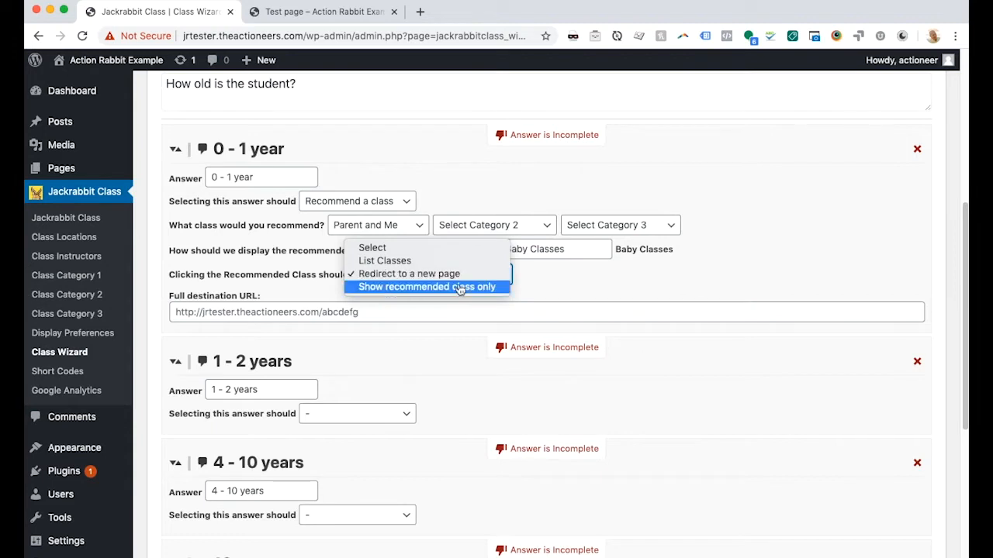
pyautogui.click(461, 287)
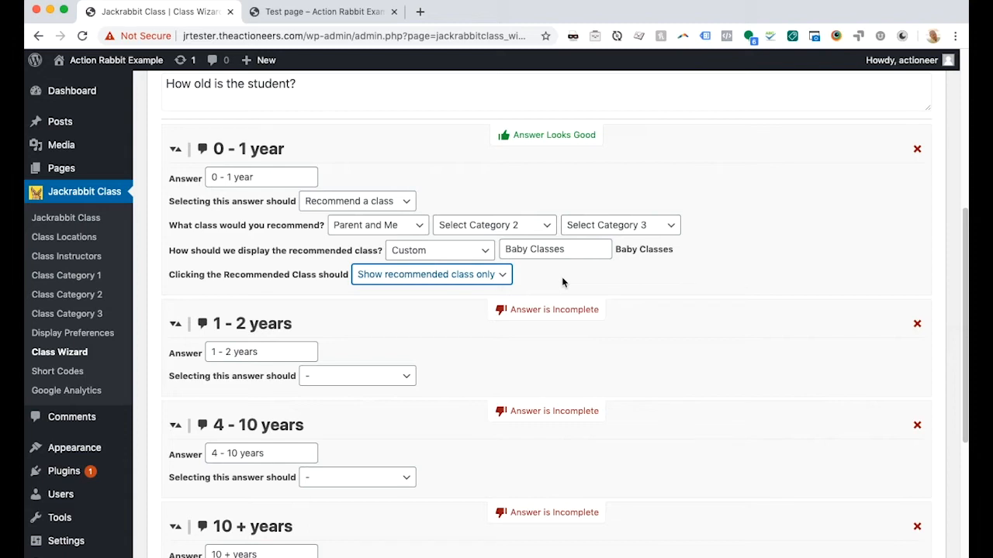
pyautogui.click(467, 276)
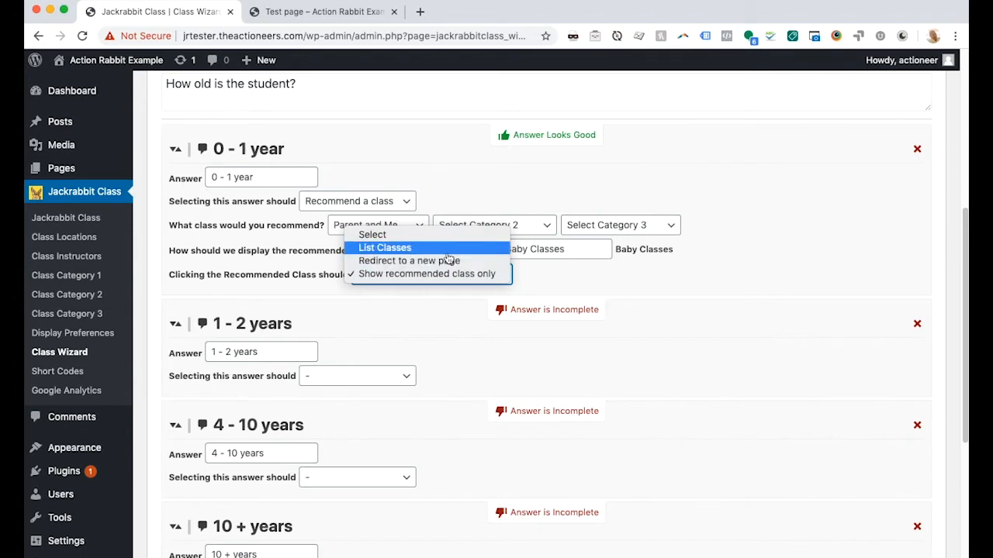
pyautogui.click(380, 250)
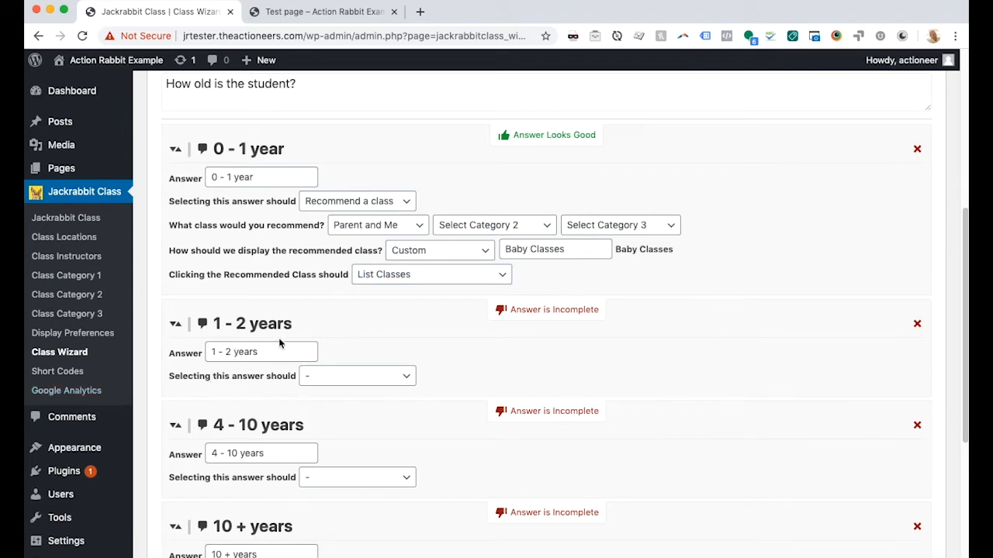
# Make the "1 - 2 years" answer ask another question, try the question filter "assisted", and choose "Can the student do an assisted back float?"
pyautogui.click(317, 377)
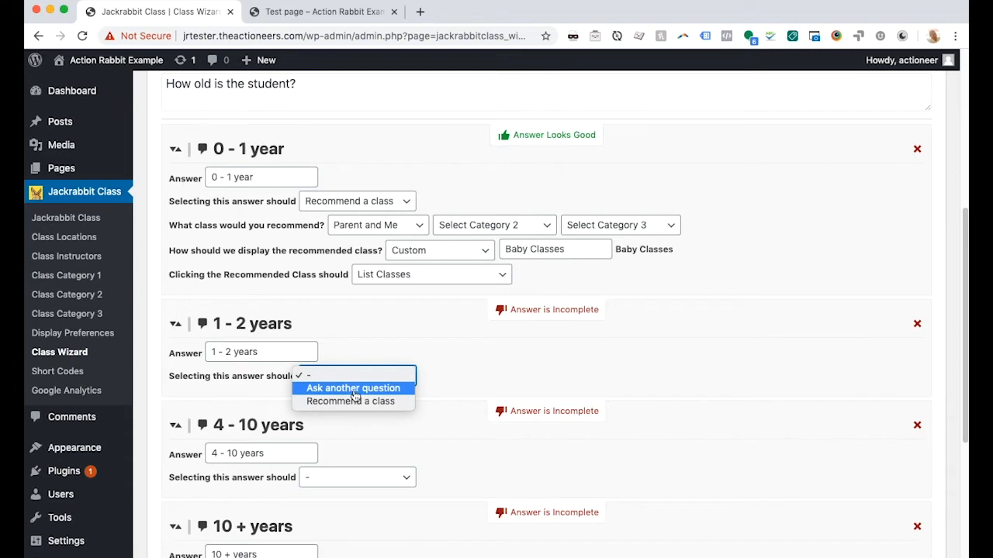
pyautogui.click(355, 389)
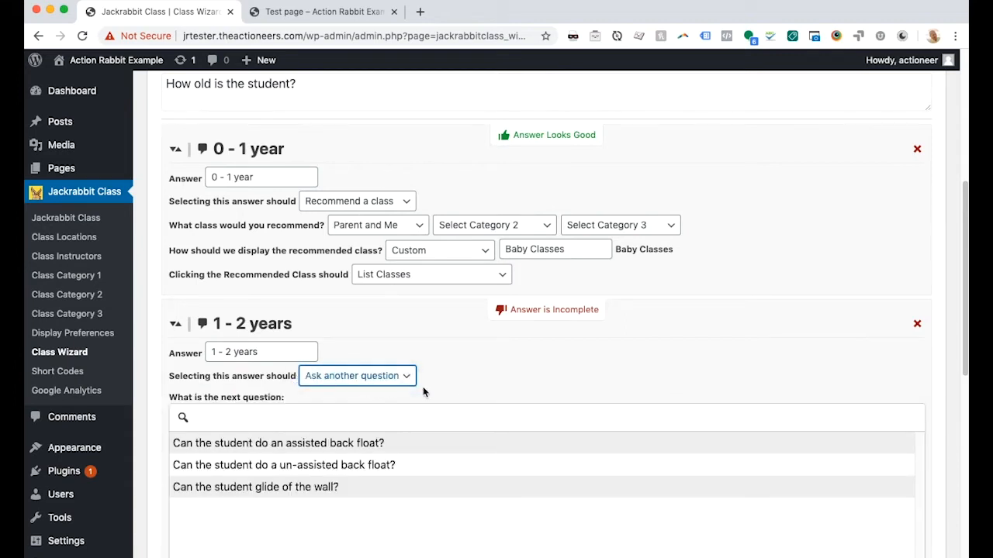
pyautogui.click(307, 415)
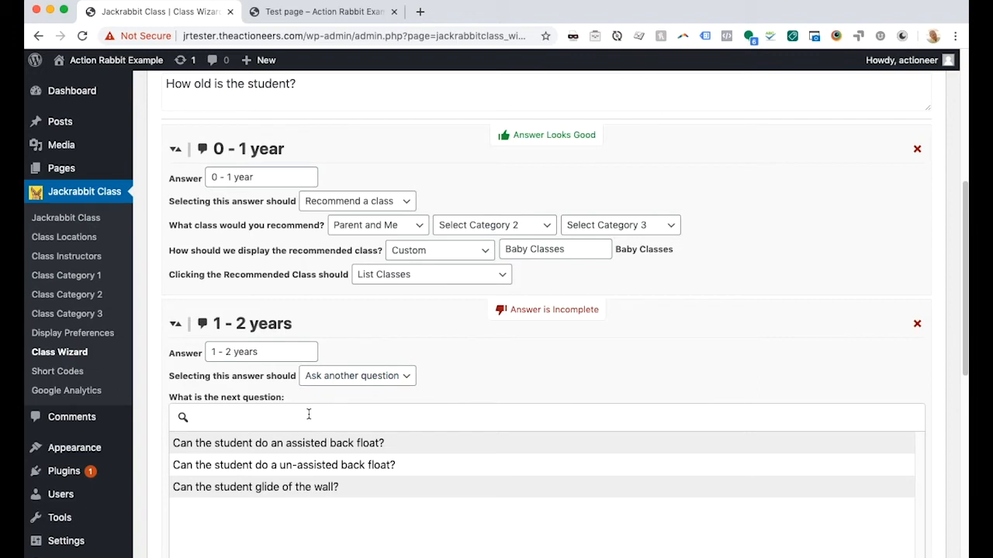
pyautogui.write('can ')
pyautogui.write('assisted')
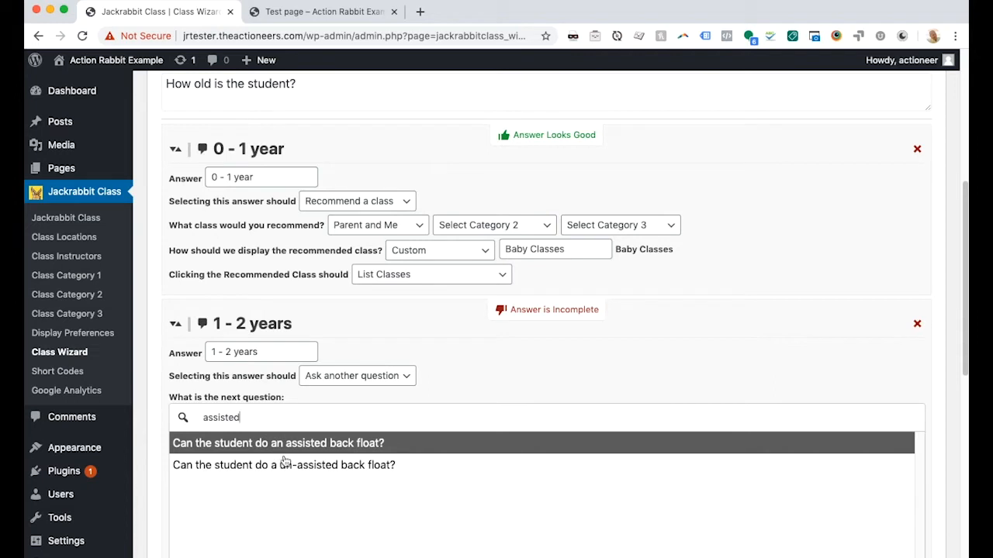
pyautogui.moveTo(253, 417); pyautogui.dragTo(195, 419)
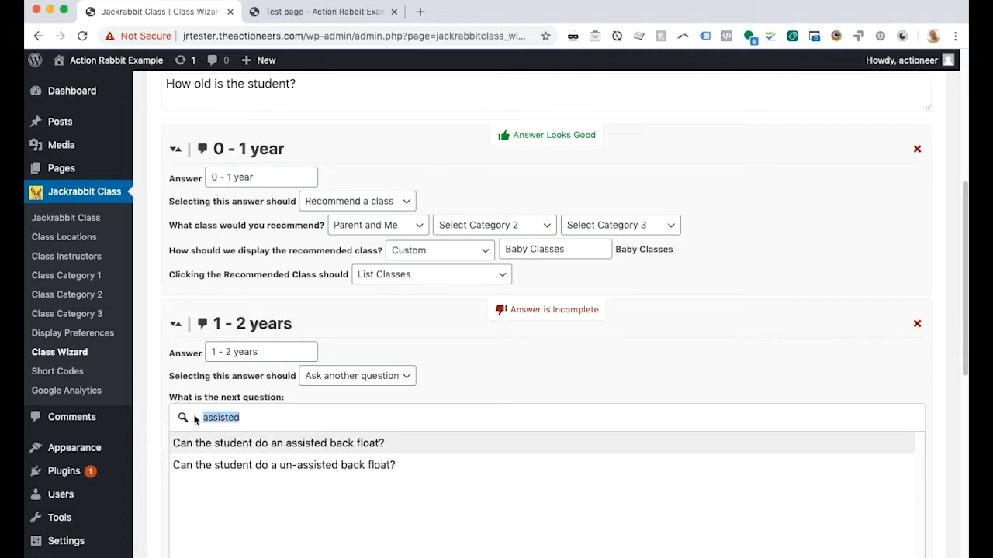
pyautogui.press('BackSpace')
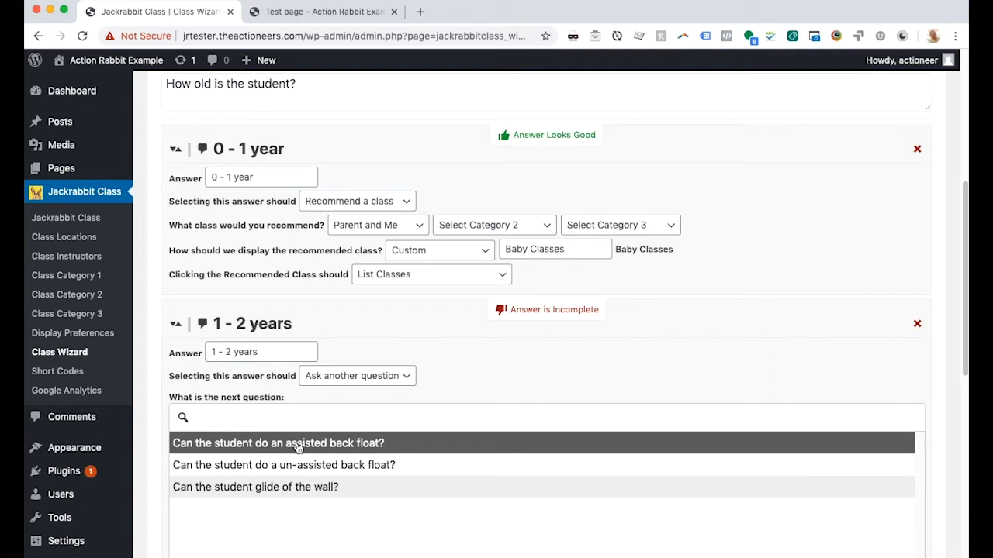
pyautogui.click(322, 448)
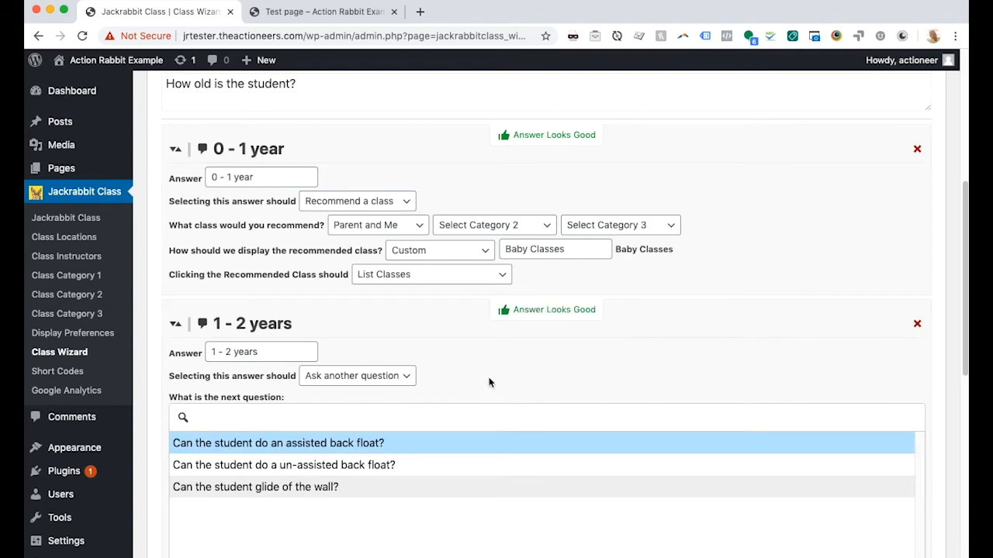
# Make the "4 - 10 years" answer ask another question, with "Can the student glide of the wall?" as the next question
pyautogui.scroll(-3, 610, 372)
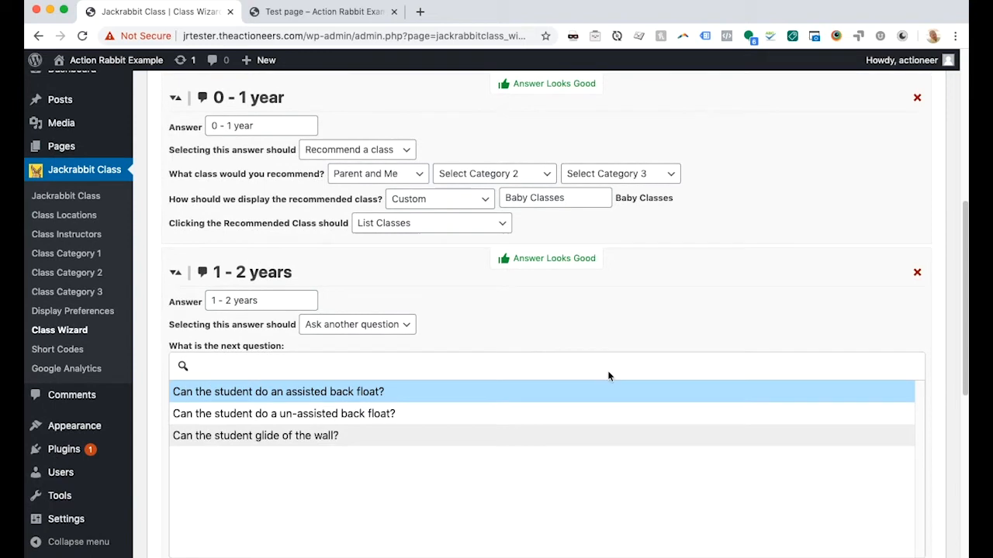
pyautogui.scroll(-3, 606, 378)
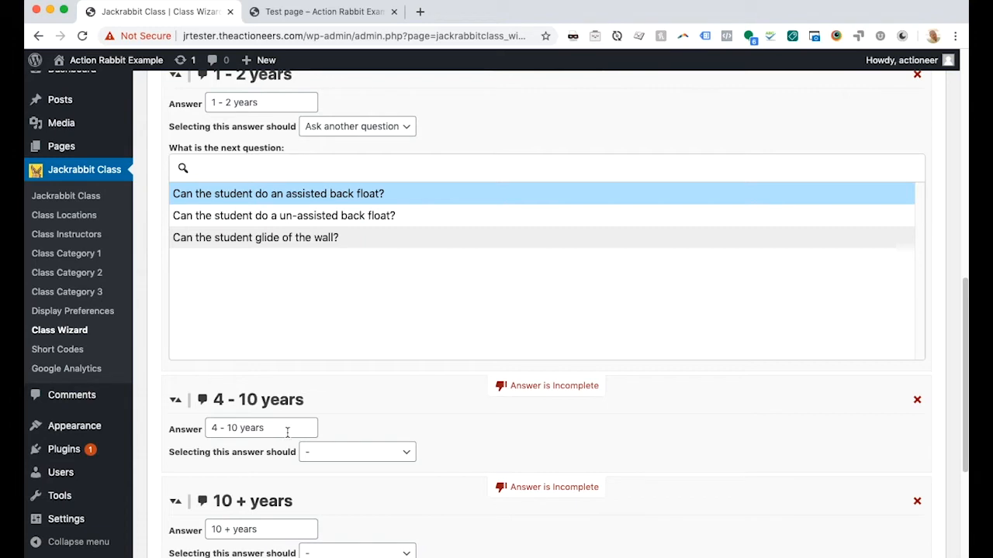
pyautogui.click(344, 450)
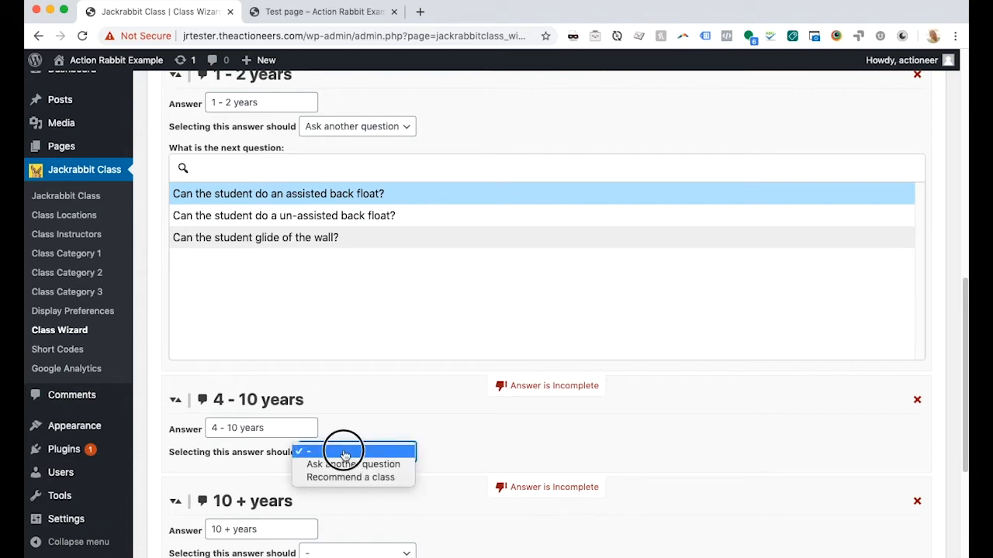
pyautogui.click(344, 467)
pyautogui.click(353, 458)
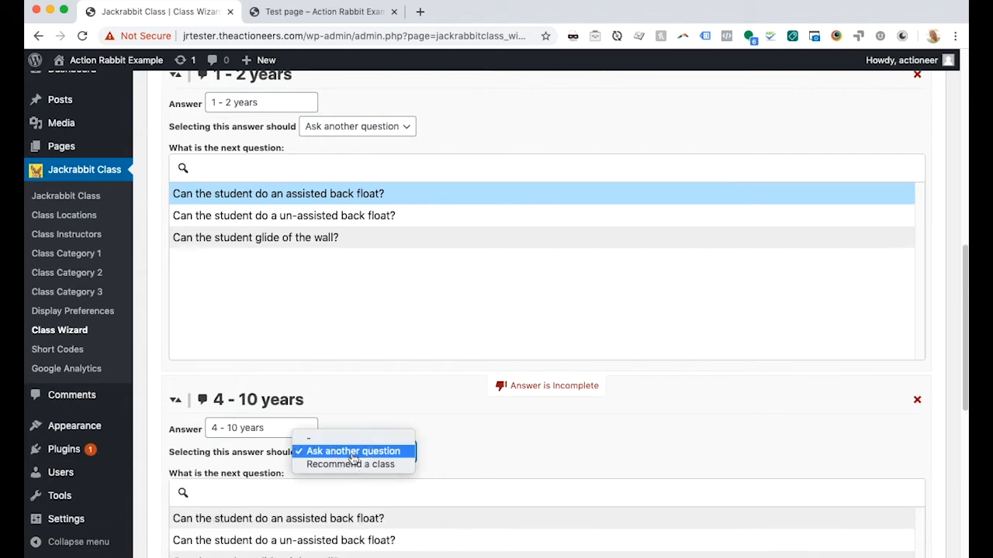
pyautogui.click(437, 458)
pyautogui.scroll(-2, 373, 474)
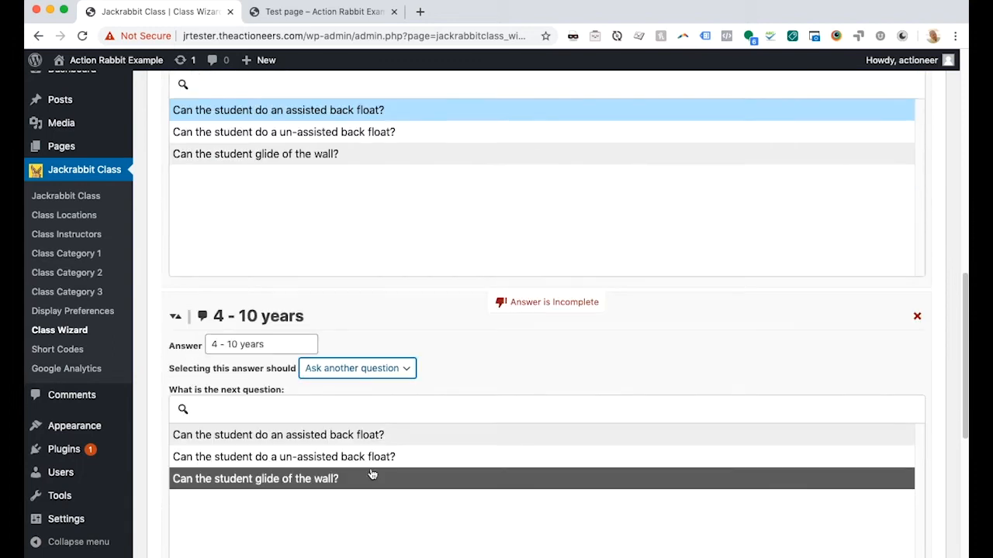
pyautogui.click(317, 481)
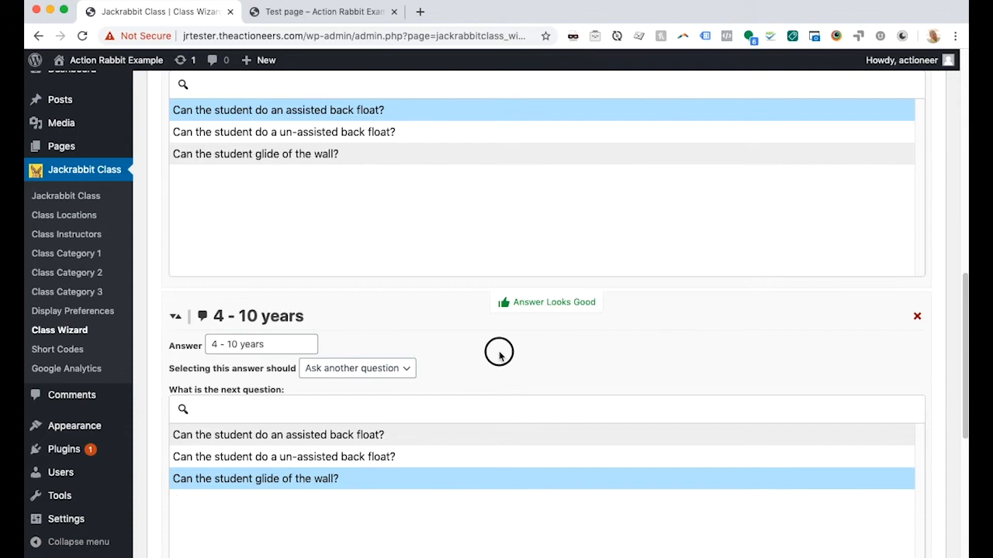
# Make the "10 + years" answer ask another question, with "Can the student glide of the wall?" as the next question
pyautogui.scroll(-5, 622, 357)
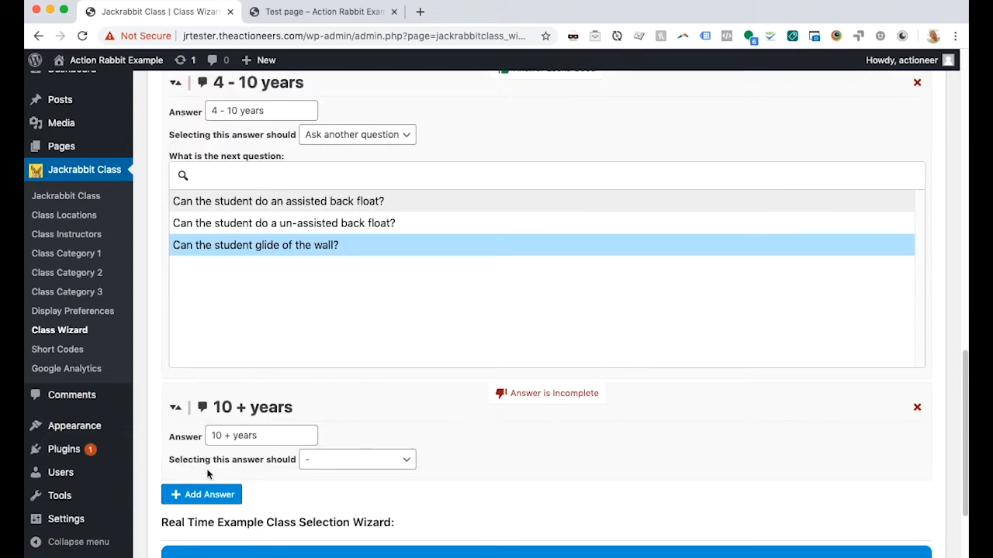
pyautogui.click(344, 463)
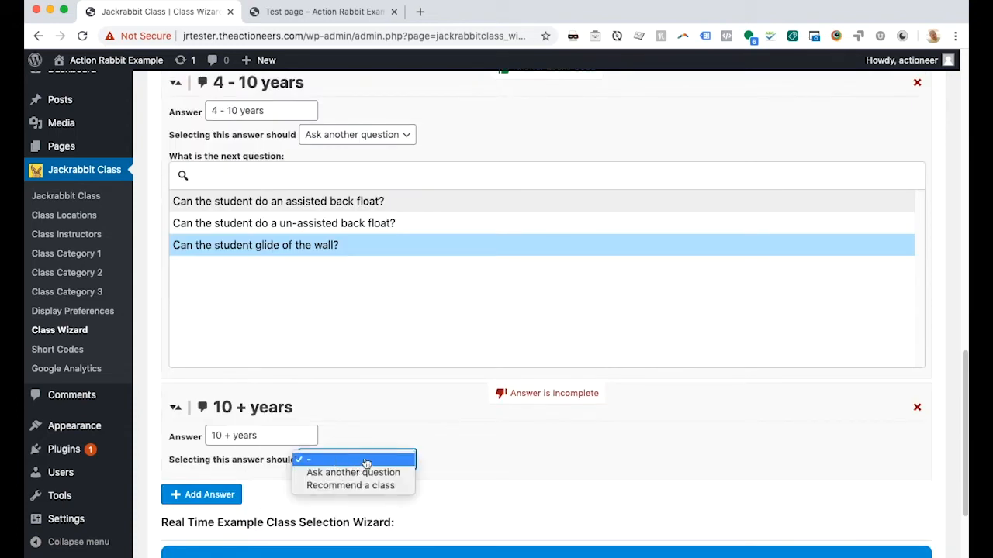
pyautogui.click(353, 473)
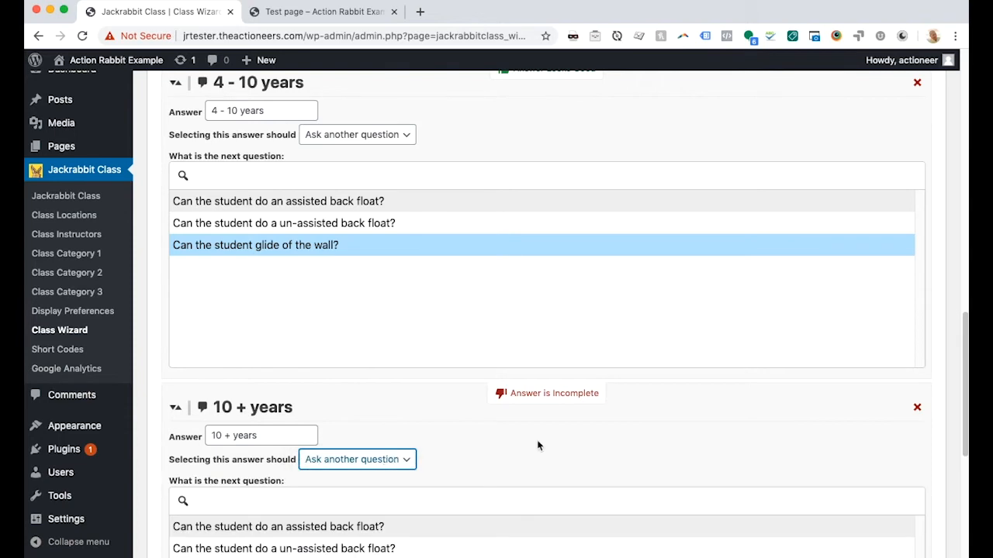
pyautogui.scroll(-3, 385, 461)
pyautogui.click(321, 445)
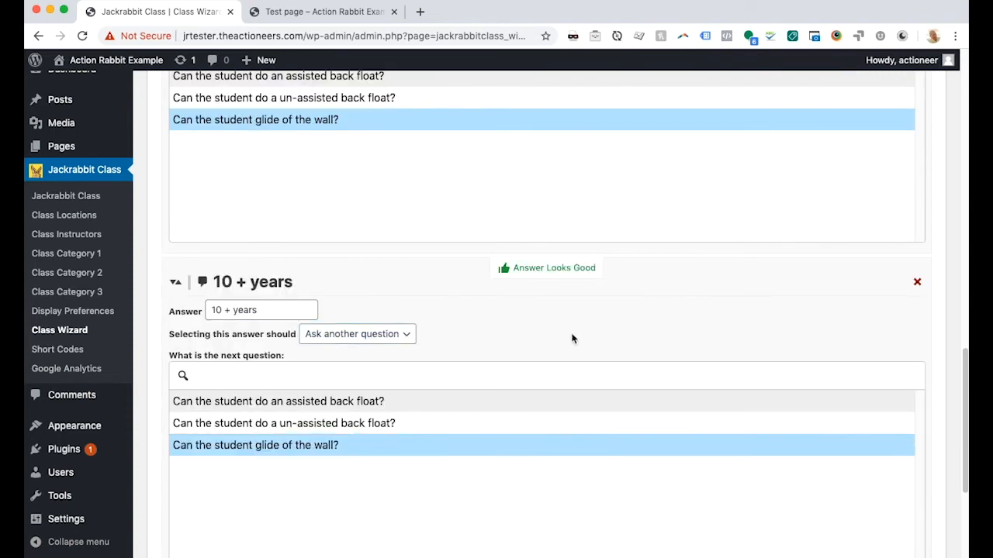
# Review the configured age answers and the completion status of the "How old is the student?" question
pyautogui.scroll(-5, 571, 338)
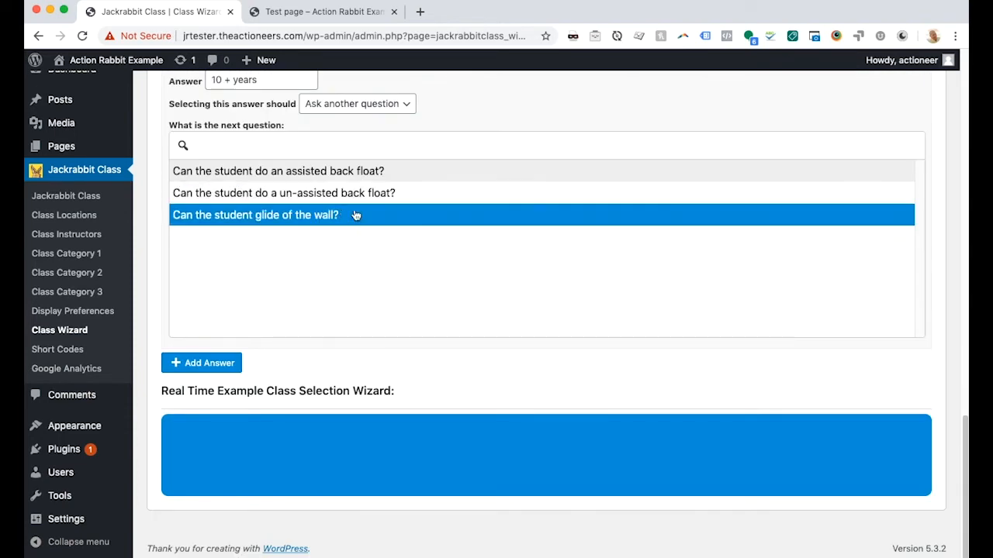
pyautogui.scroll(10, 348, 248)
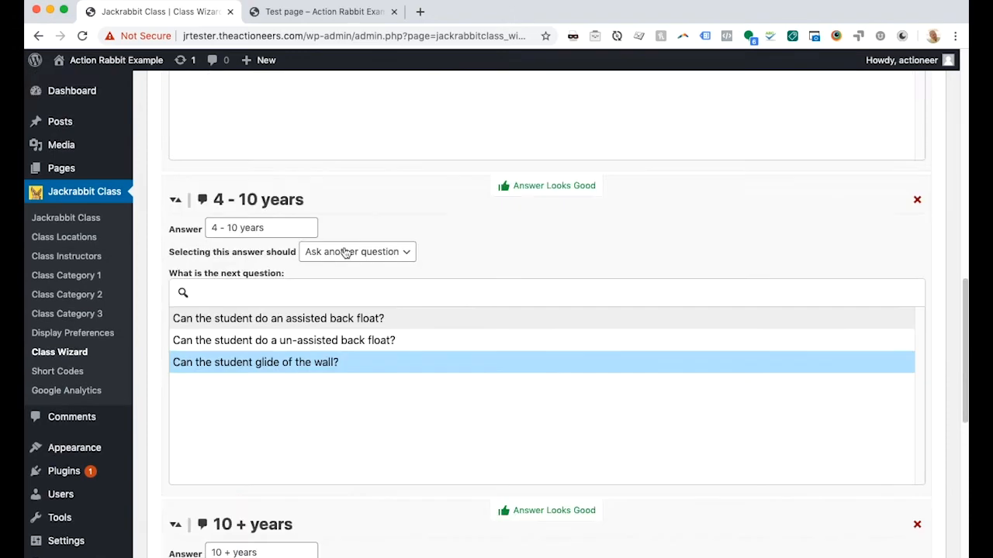
pyautogui.scroll(-3, 454, 326)
pyautogui.scroll(10, 466, 338)
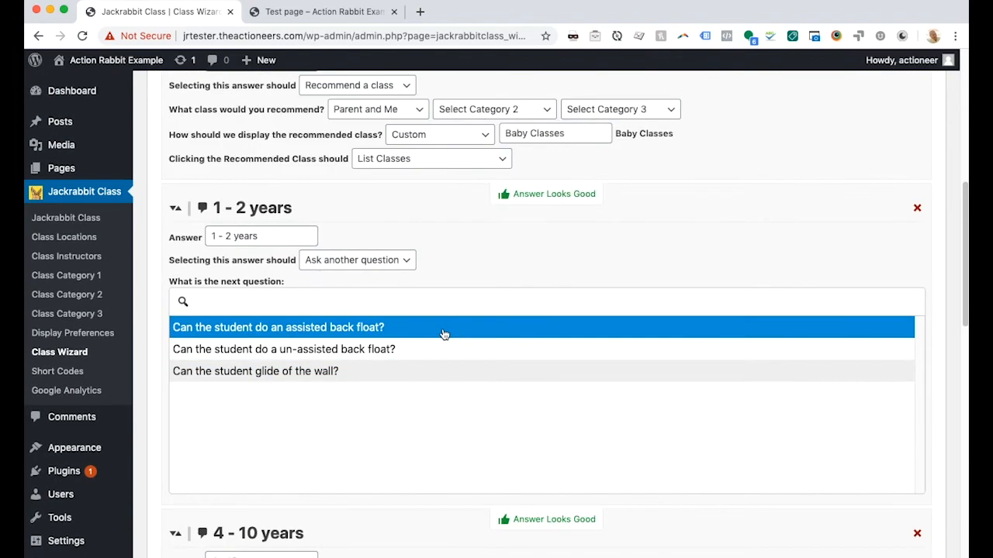
pyautogui.scroll(5, 444, 334)
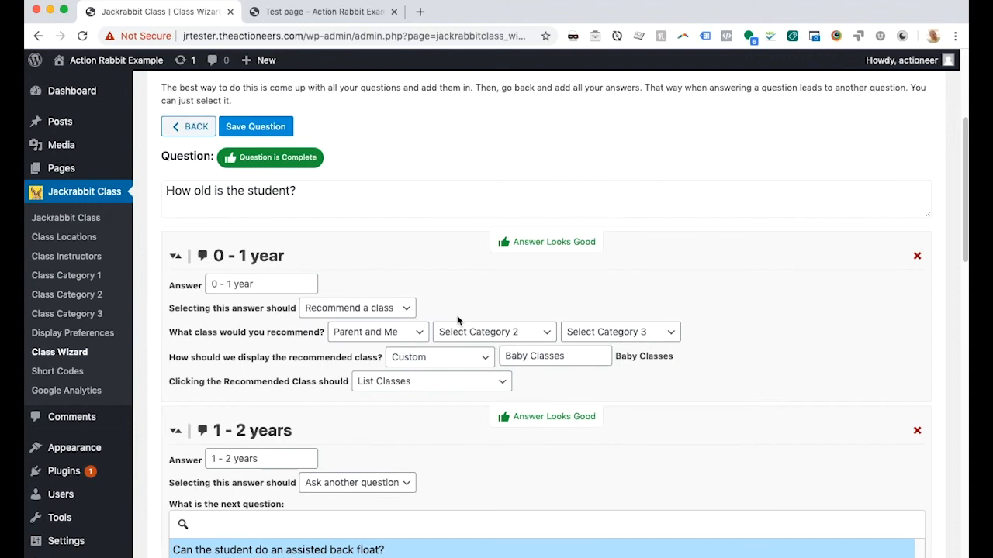
pyautogui.moveTo(163, 156); pyautogui.dragTo(391, 157)
pyautogui.click(362, 159)
# Try clearing the action of the "4 - 10 years" answer to check the completion indicators, and restore Ask another question
pyautogui.scroll(-20, 411, 211)
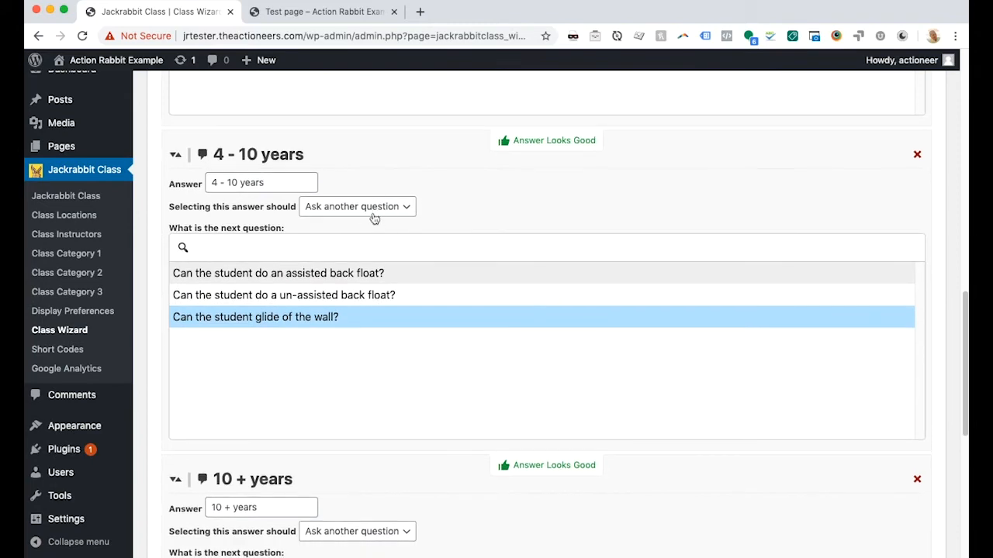
pyautogui.click(373, 219)
pyautogui.click(364, 193)
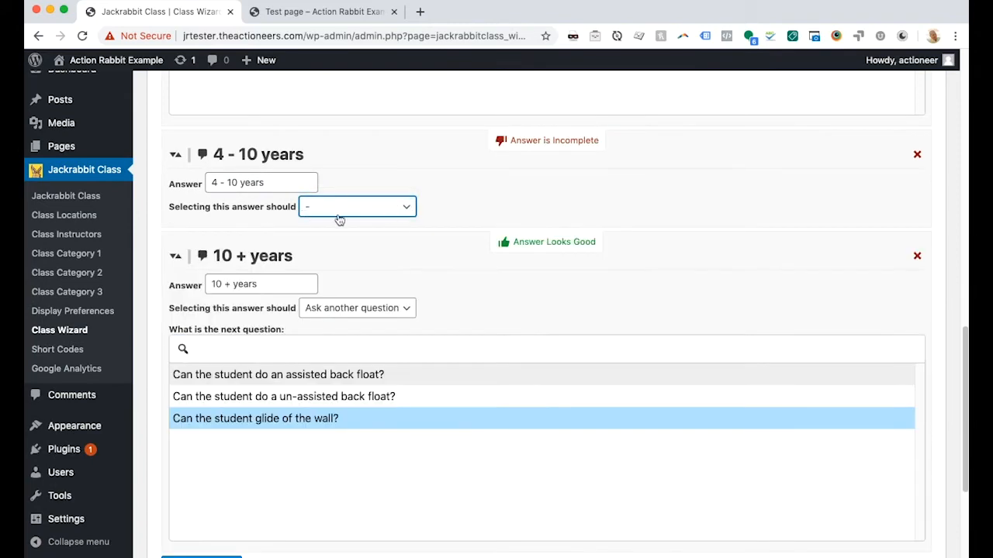
pyautogui.scroll(15, 345, 214)
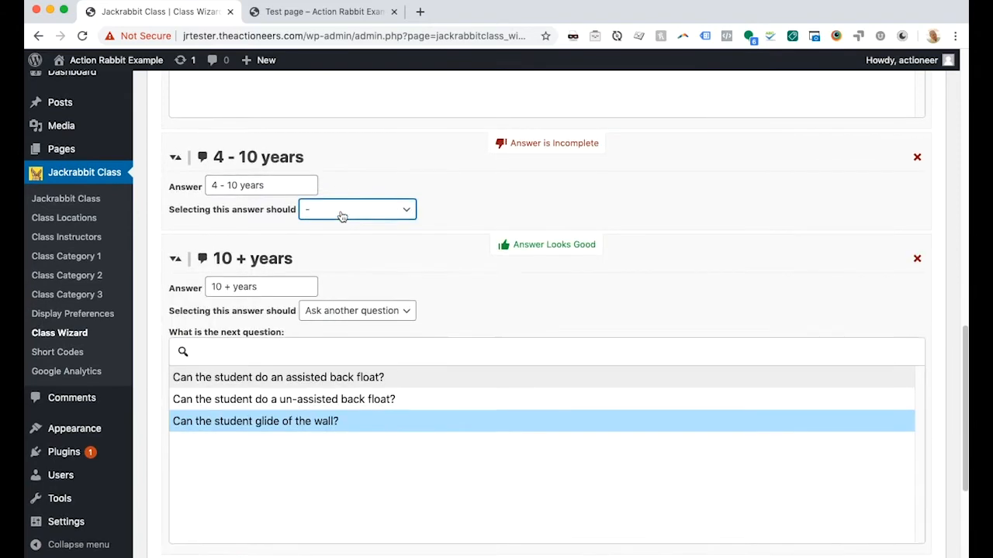
pyautogui.scroll(-10, 377, 276)
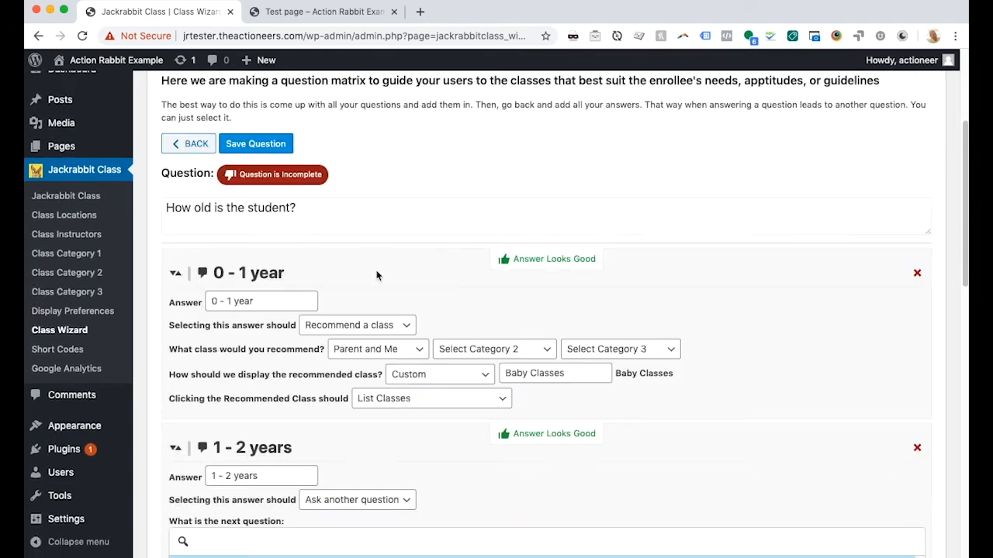
pyautogui.scroll(-3, 377, 276)
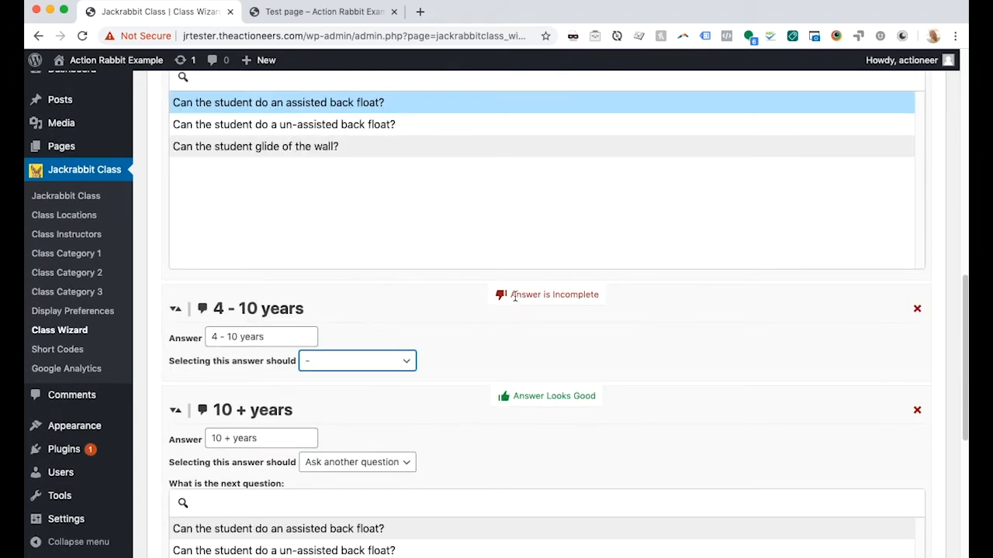
pyautogui.moveTo(512, 296); pyautogui.dragTo(599, 295)
pyautogui.click(386, 363)
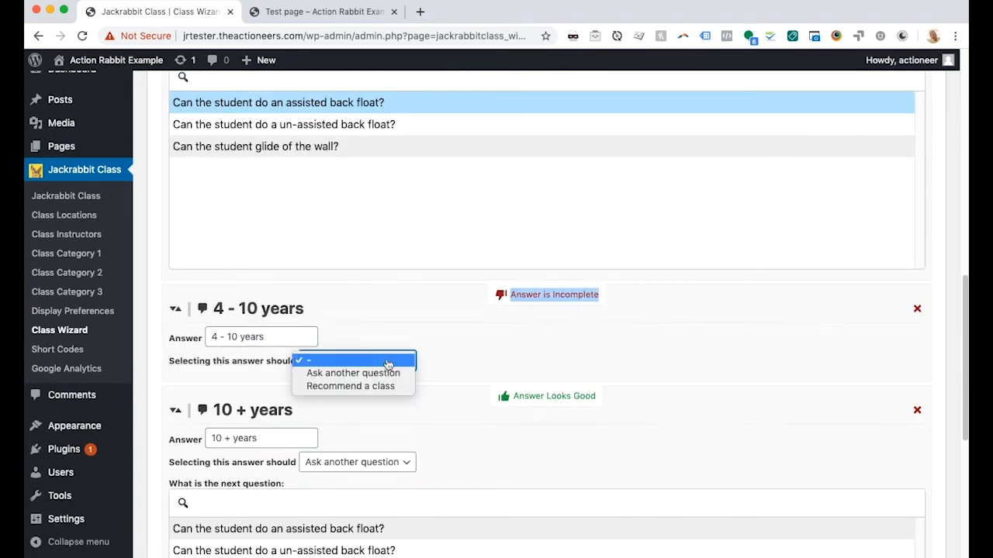
pyautogui.click(380, 376)
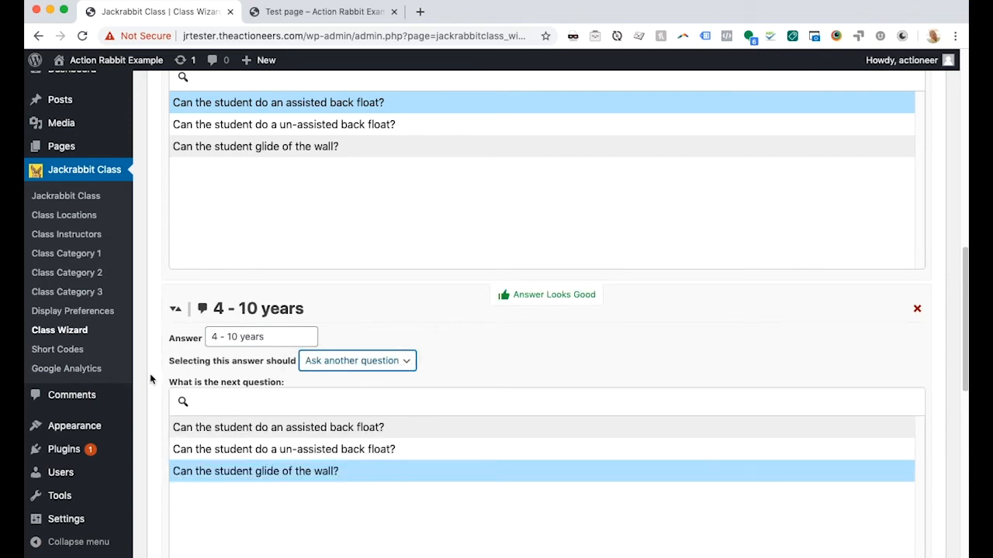
# Try to go back from the edited "How old is the student?" question without saving, and cancel leaving
pyautogui.scroll(-1, 155, 378)
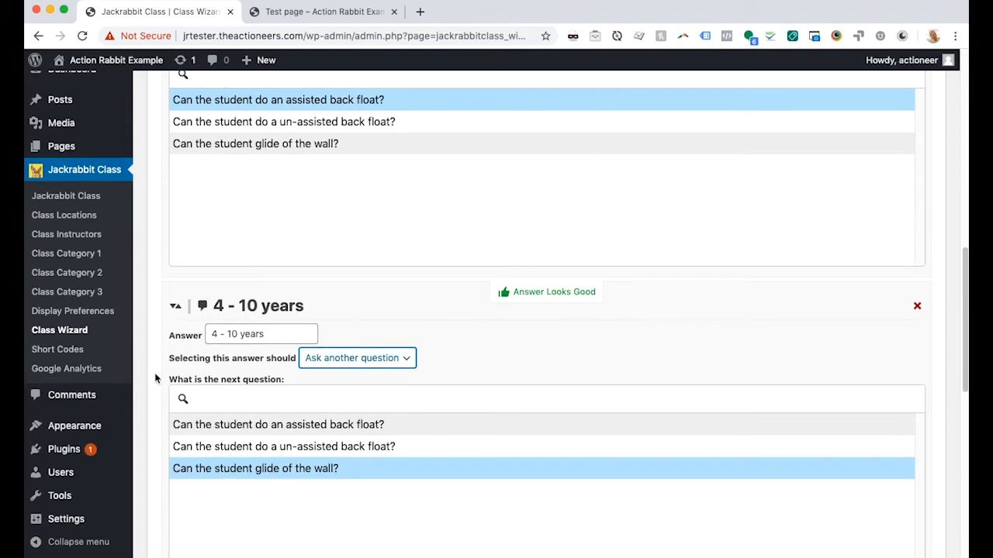
pyautogui.scroll(15, 155, 379)
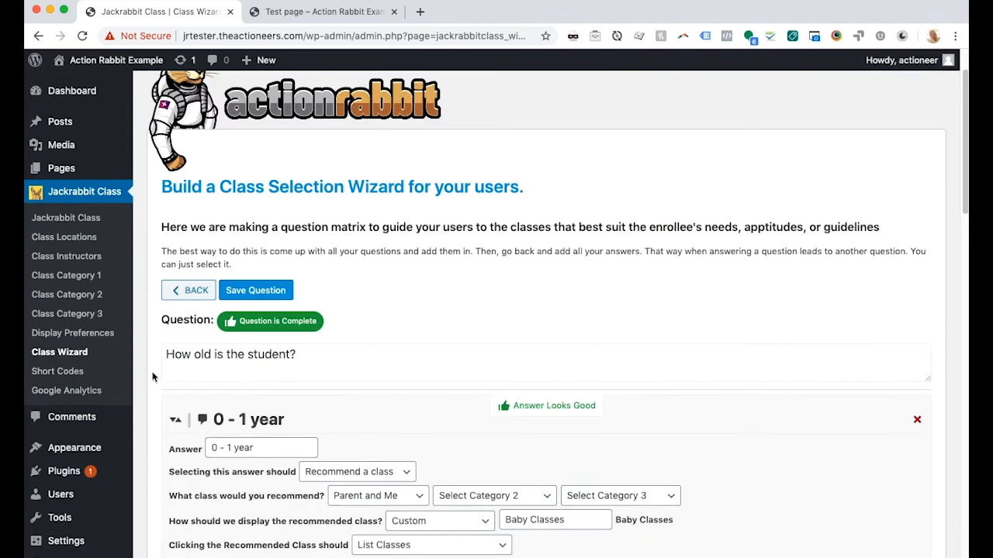
pyautogui.click(186, 291)
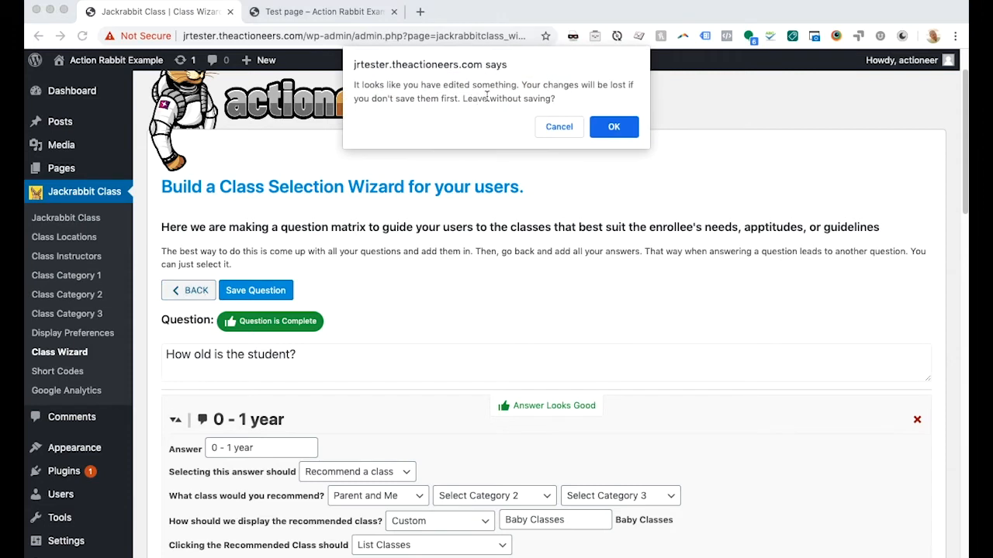
pyautogui.click(554, 126)
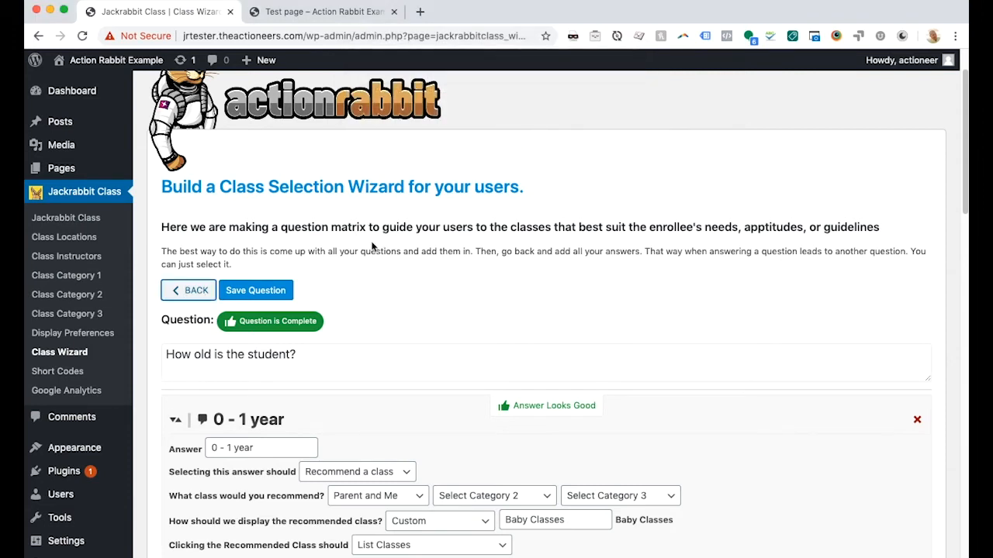
# Save the "How old is the student?" question and return to the list of wizard questions
pyautogui.click(264, 297)
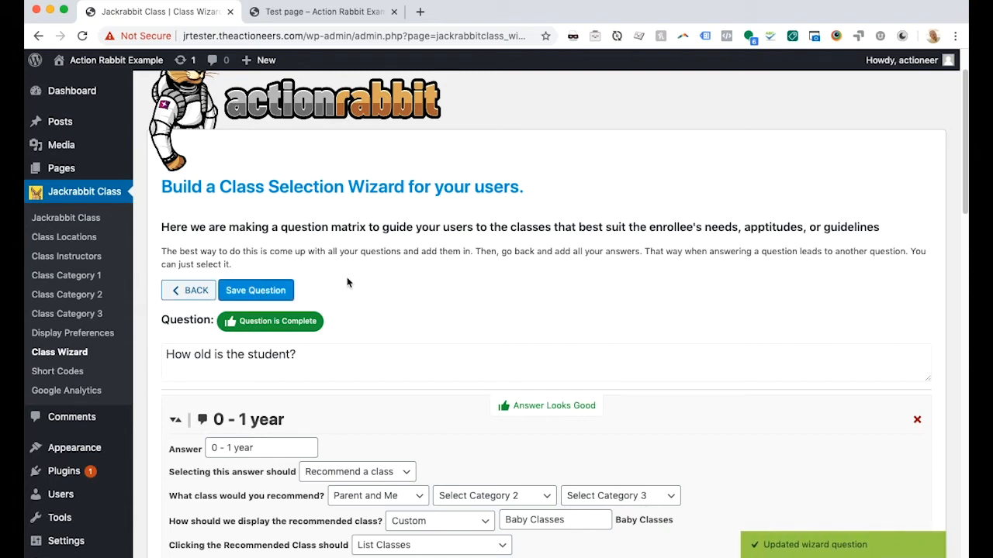
pyautogui.click(196, 293)
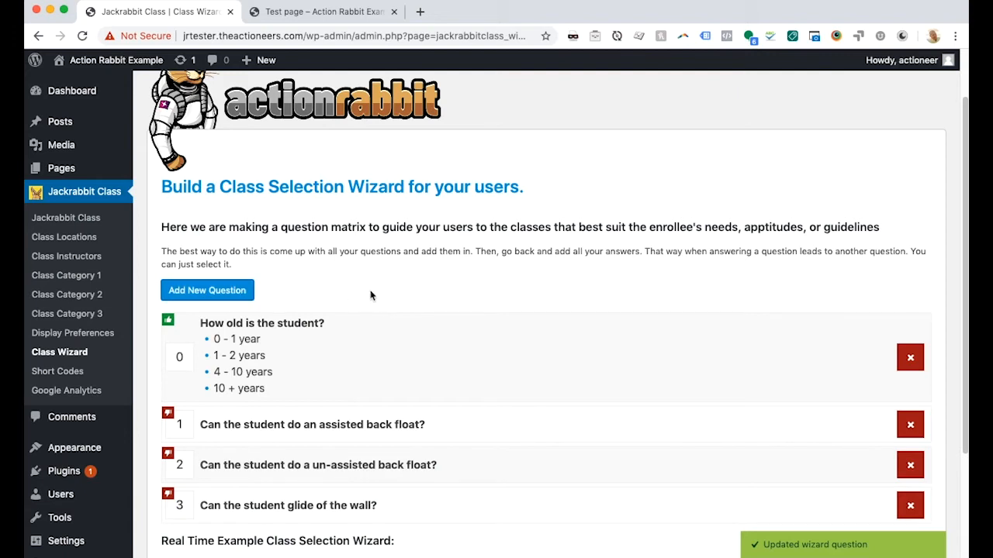
pyautogui.scroll(-1, 371, 294)
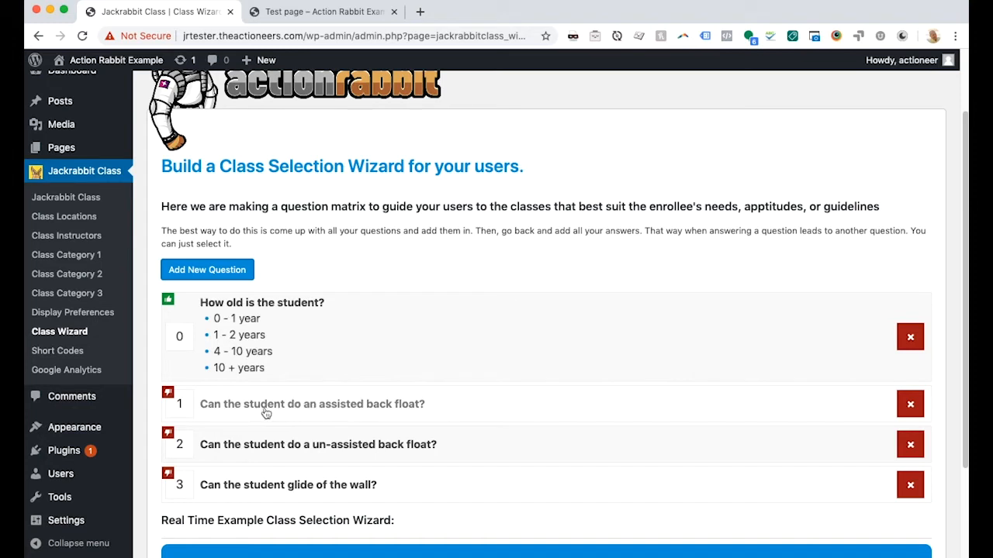
# Open the "Can the student do an assisted back float?" question and add a "No" answer that recommends a class
pyautogui.click(354, 408)
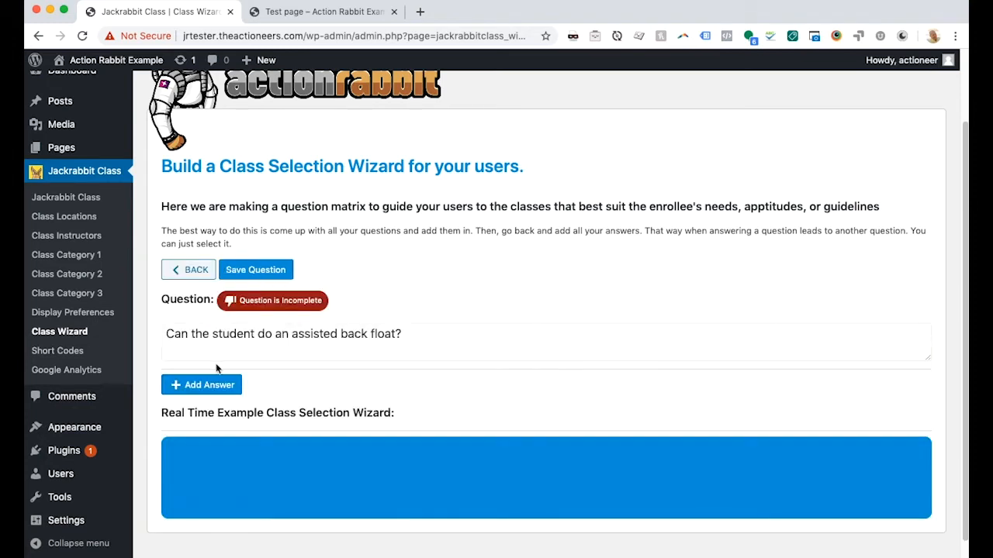
pyautogui.click(205, 385)
pyautogui.click(250, 427)
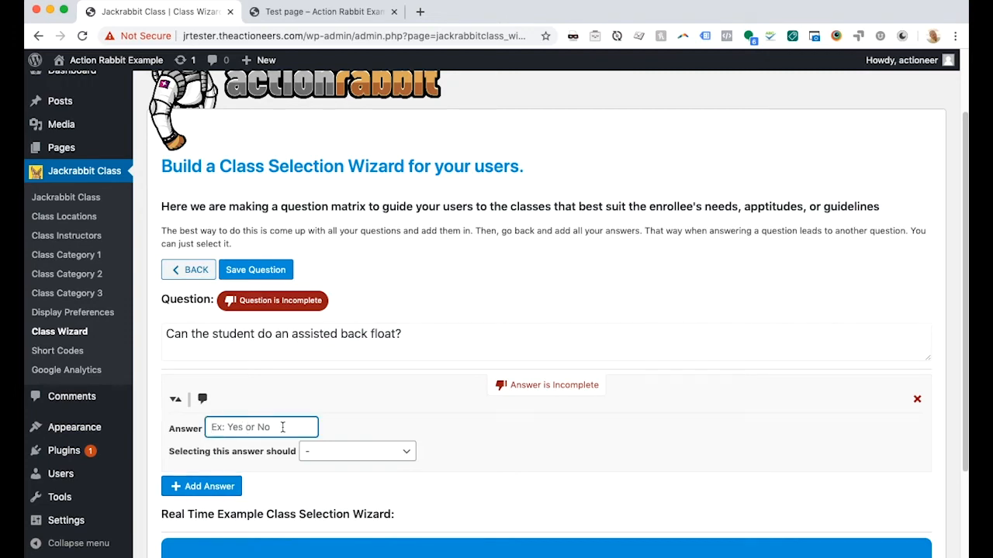
pyautogui.write('No')
pyautogui.click(380, 450)
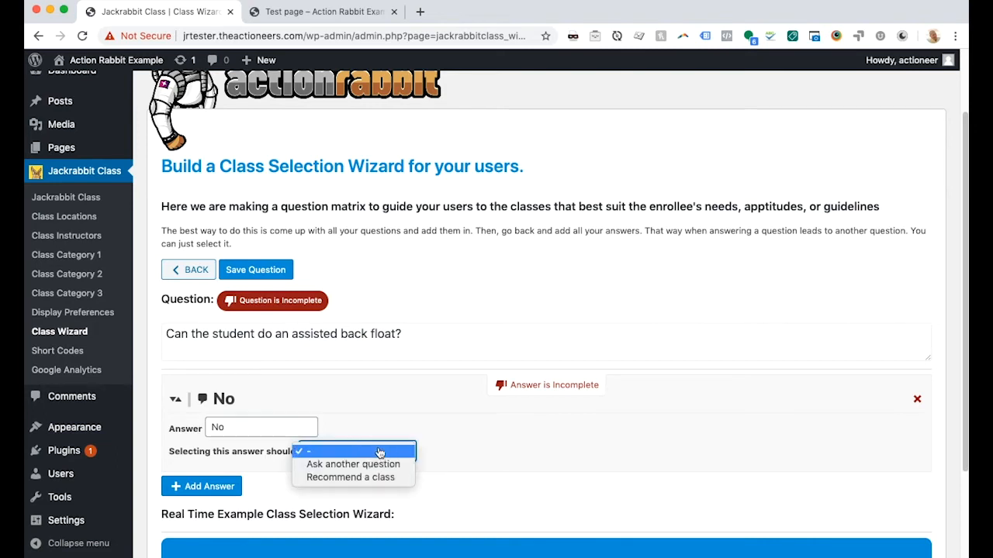
pyautogui.click(360, 477)
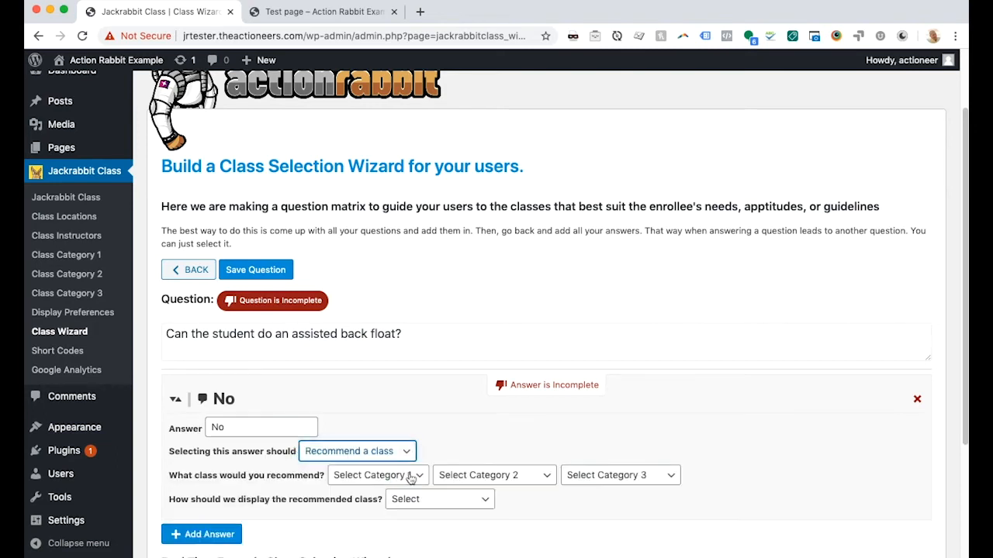
# Set the class recommended by the "No" answer to Parent and Me with category 2 Starfish 0-6 Months
pyautogui.click(401, 485)
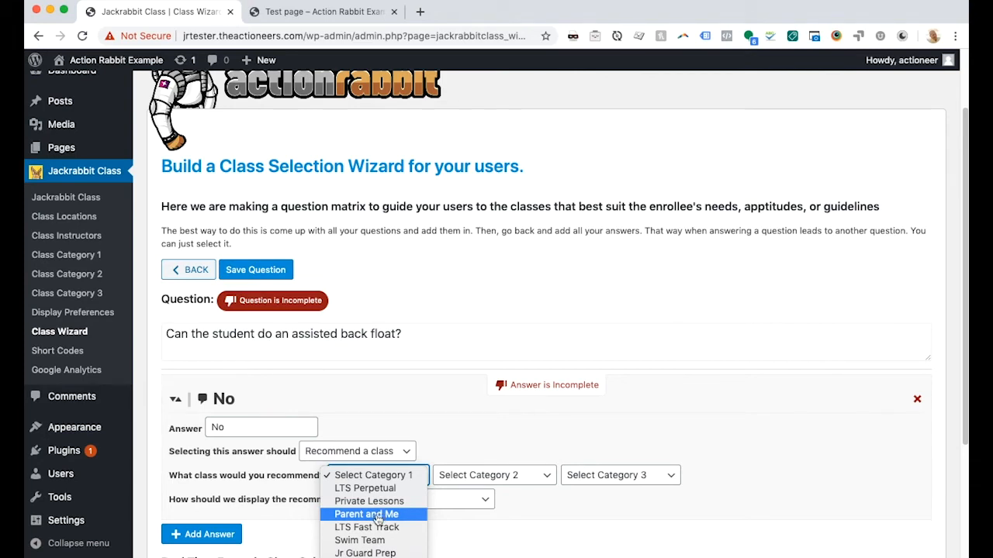
pyautogui.click(386, 516)
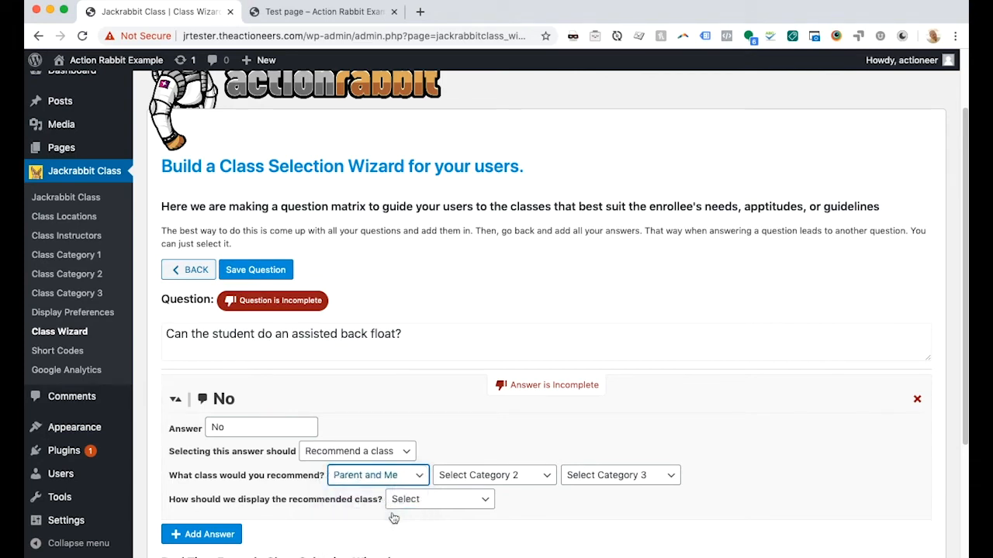
pyautogui.click(467, 480)
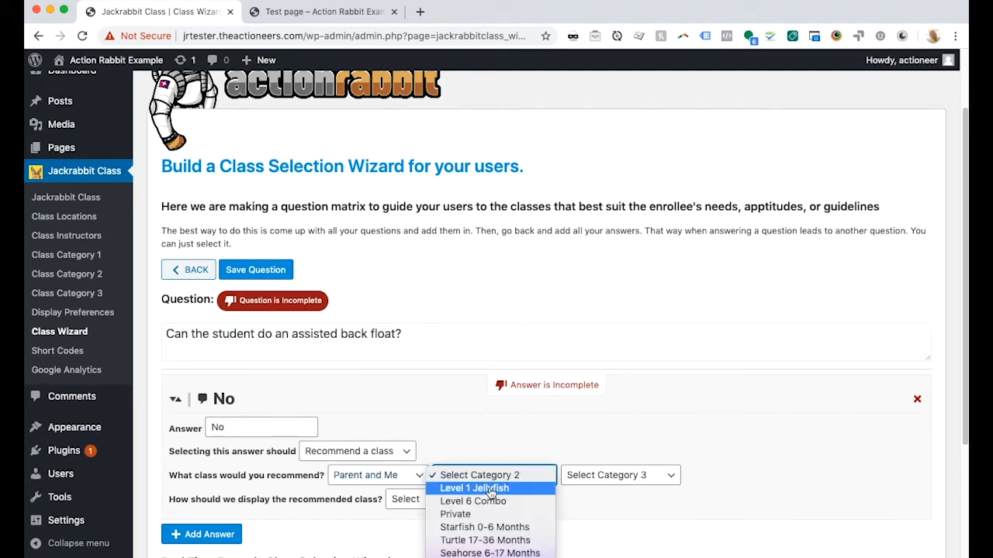
pyautogui.scroll(-3, 490, 487)
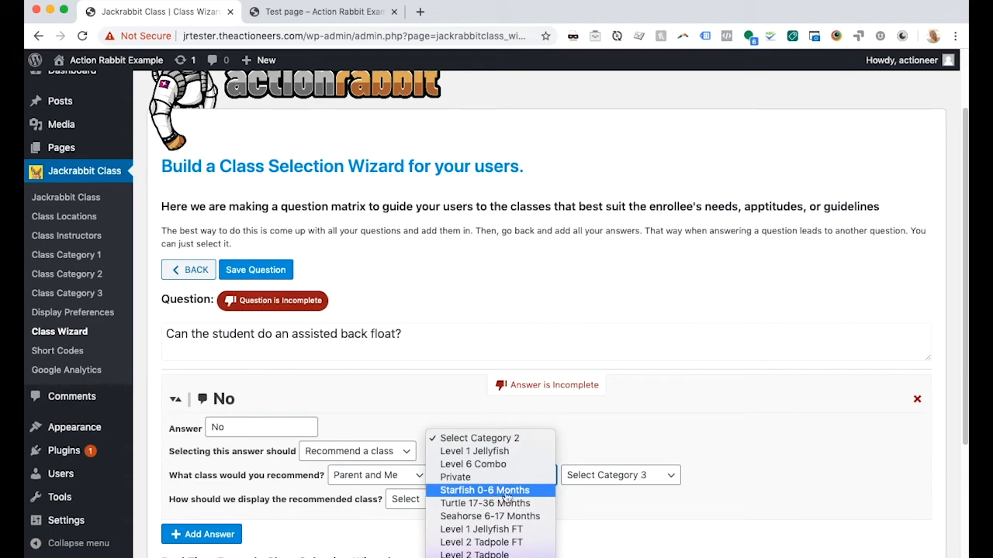
pyautogui.click(503, 493)
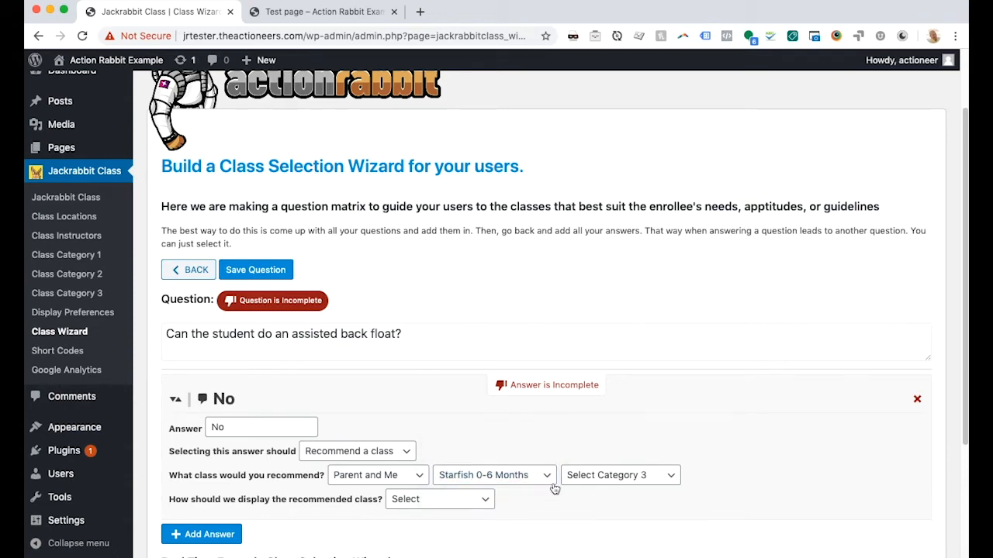
# Display the "No" answer's recommended class as Category 1 No Map and make selecting it list classes
pyautogui.click(456, 504)
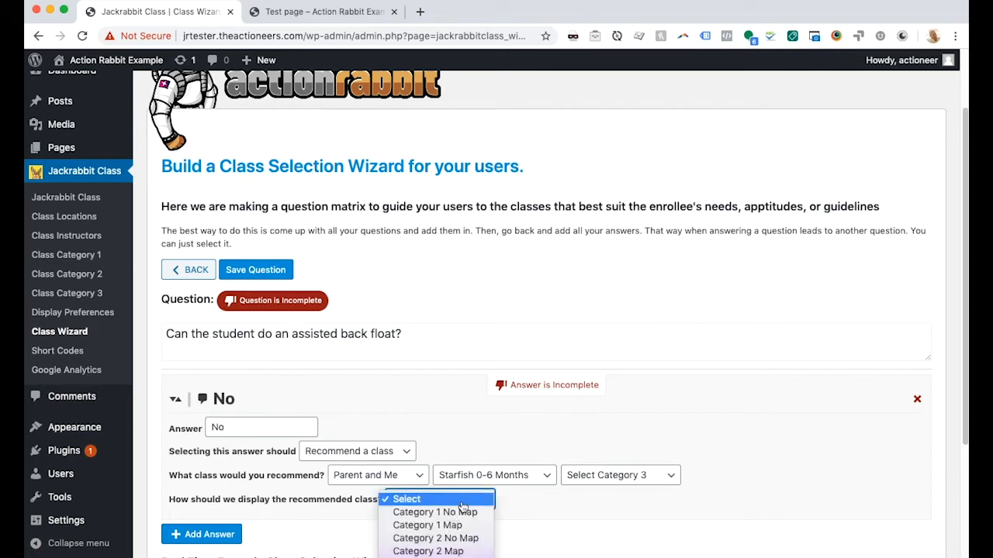
pyautogui.click(464, 512)
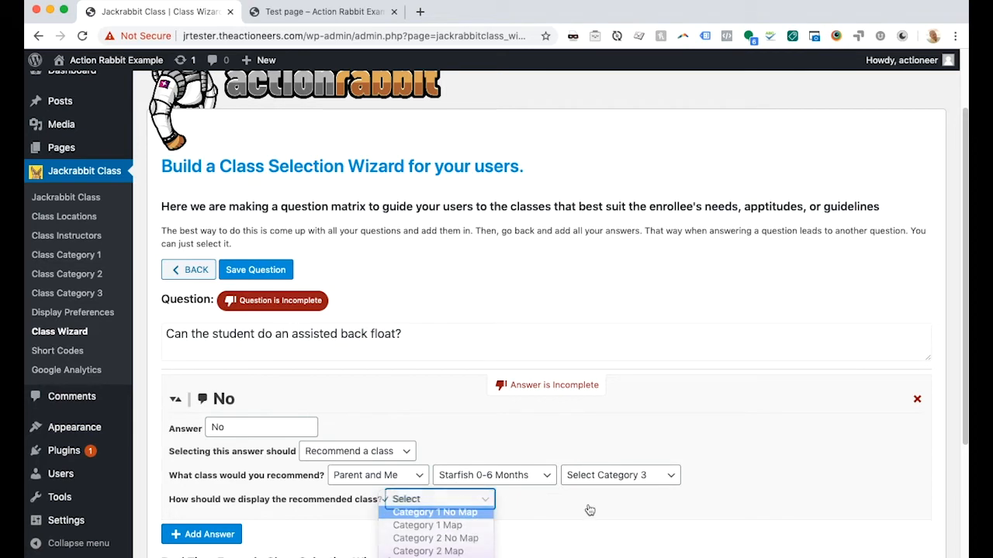
pyautogui.moveTo(502, 499); pyautogui.dragTo(597, 499)
pyautogui.click(503, 499)
pyautogui.click(484, 500)
pyautogui.click(548, 505)
pyautogui.scroll(-3, 548, 522)
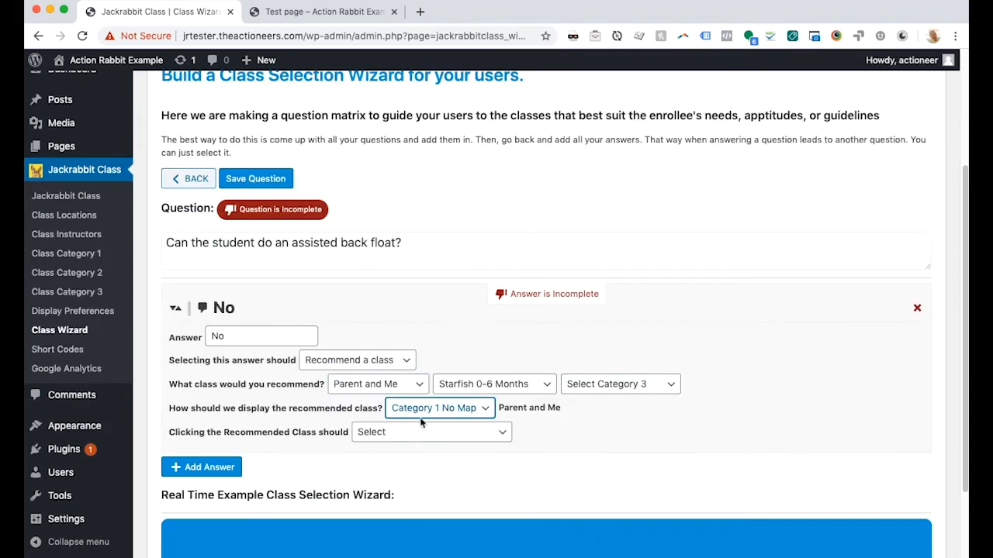
pyautogui.click(459, 436)
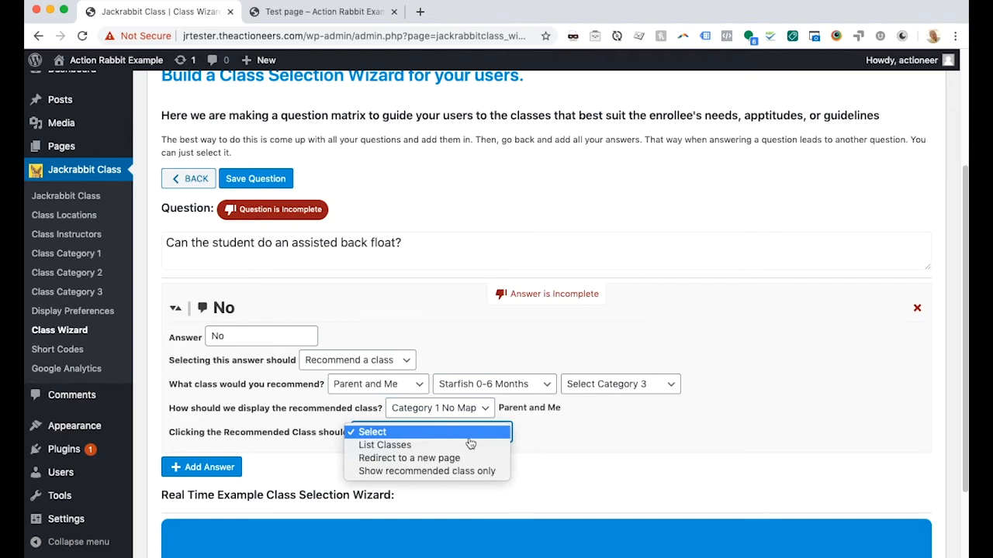
pyautogui.click(487, 448)
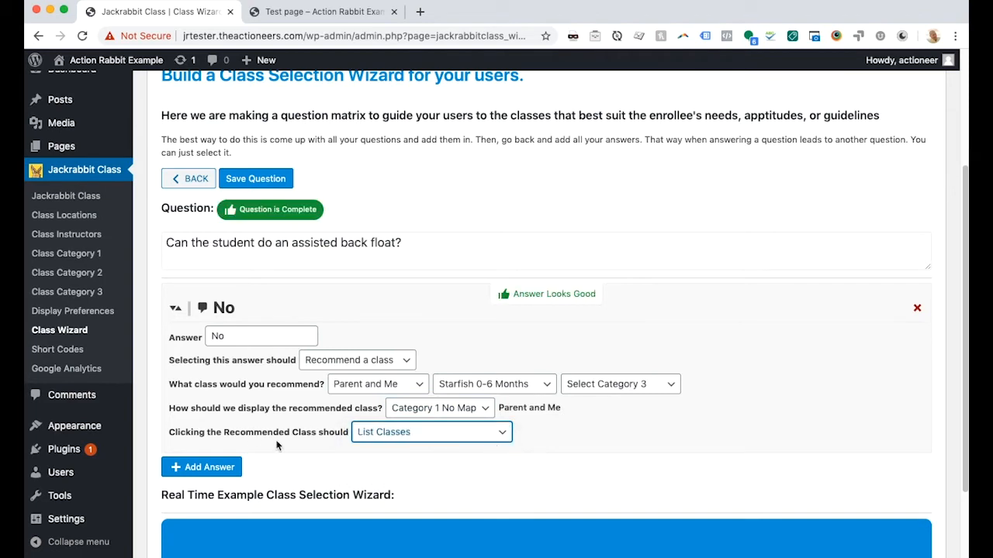
# Add a "Yes" answer that asks another question, with "Can the student do a un-assisted back float?" as the next question
pyautogui.scroll(-3, 276, 446)
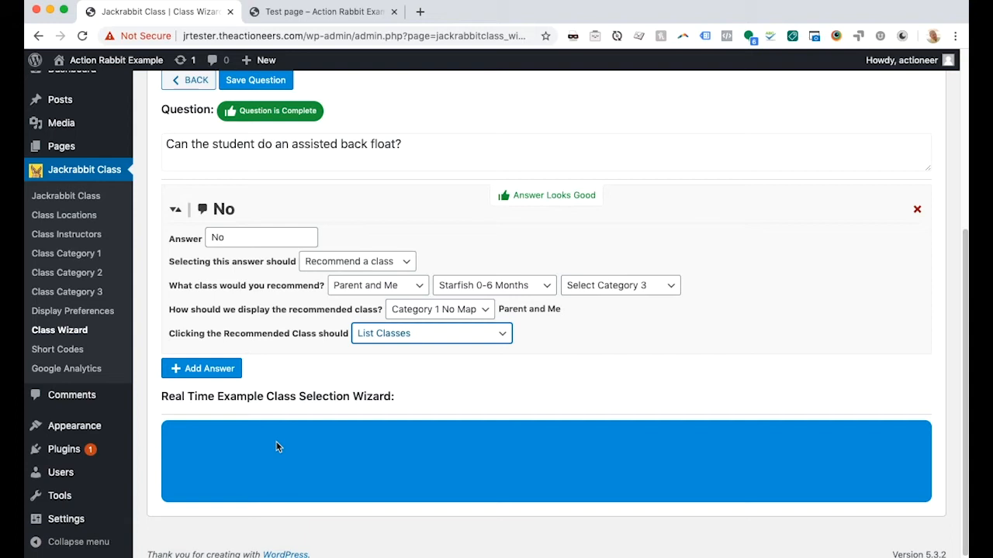
pyautogui.click(203, 368)
pyautogui.click(258, 413)
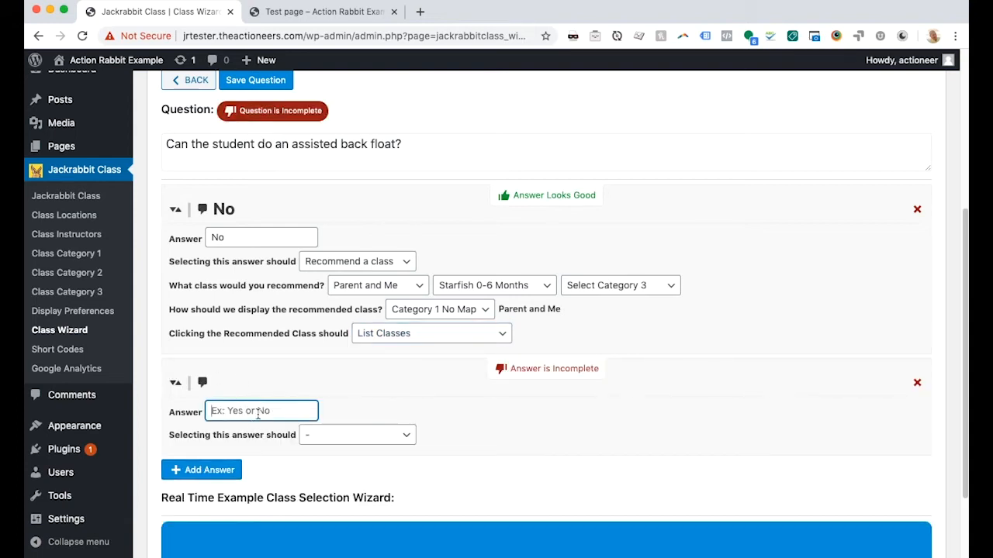
pyautogui.write('Yes')
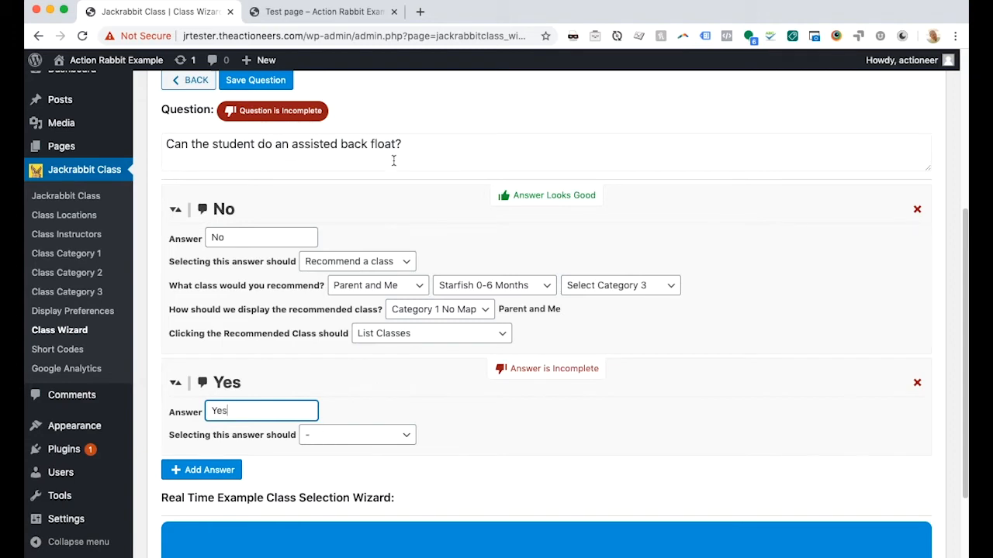
pyautogui.click(369, 436)
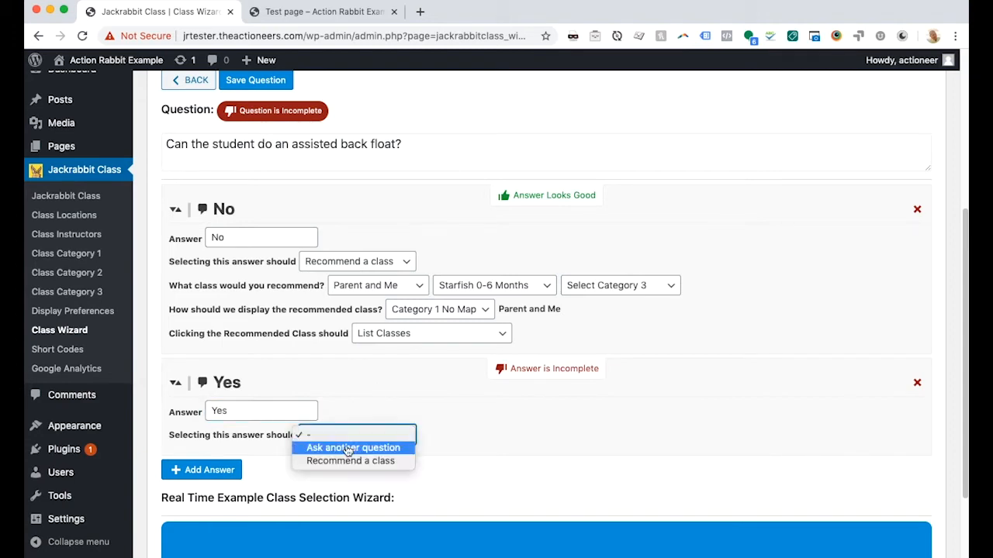
pyautogui.click(369, 449)
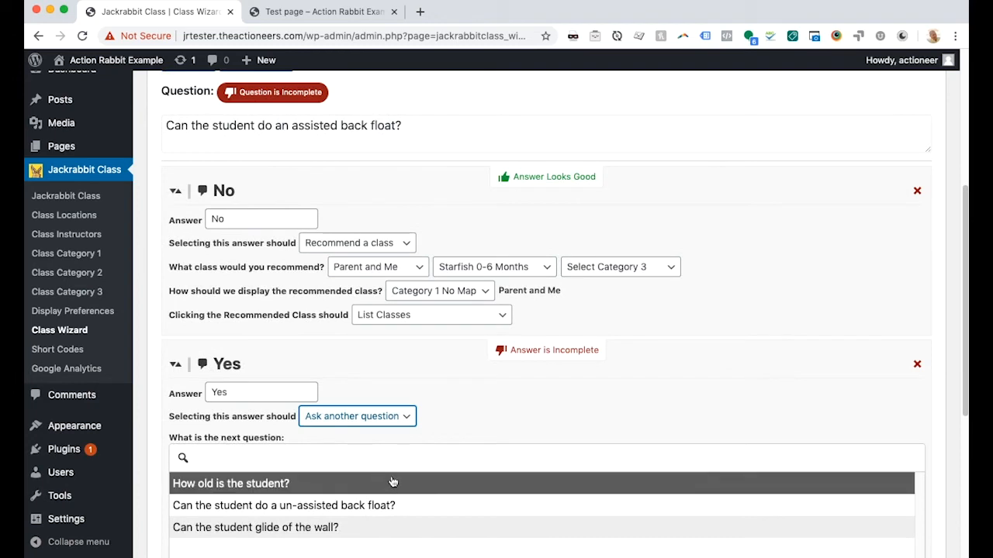
pyautogui.click(310, 508)
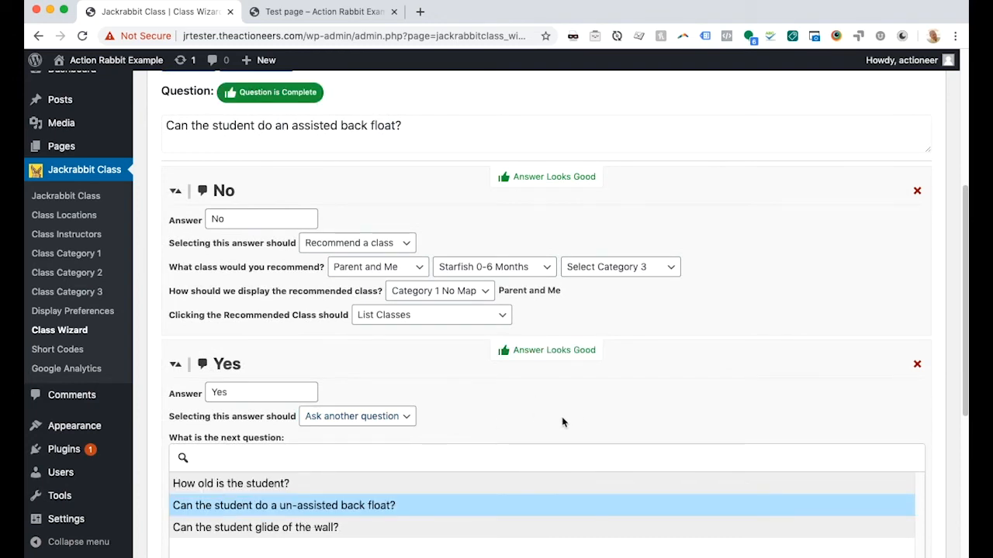
pyautogui.moveTo(512, 352); pyautogui.dragTo(606, 356)
# Save the "Can the student do an assisted back float?" question and return to the list of wizard questions
pyautogui.scroll(-3, 548, 410)
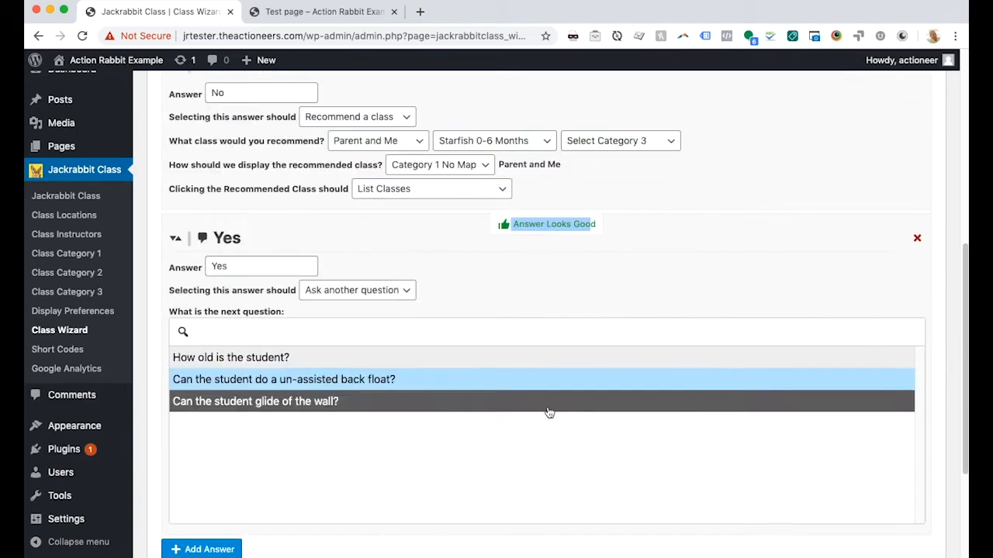
pyautogui.scroll(10, 334, 447)
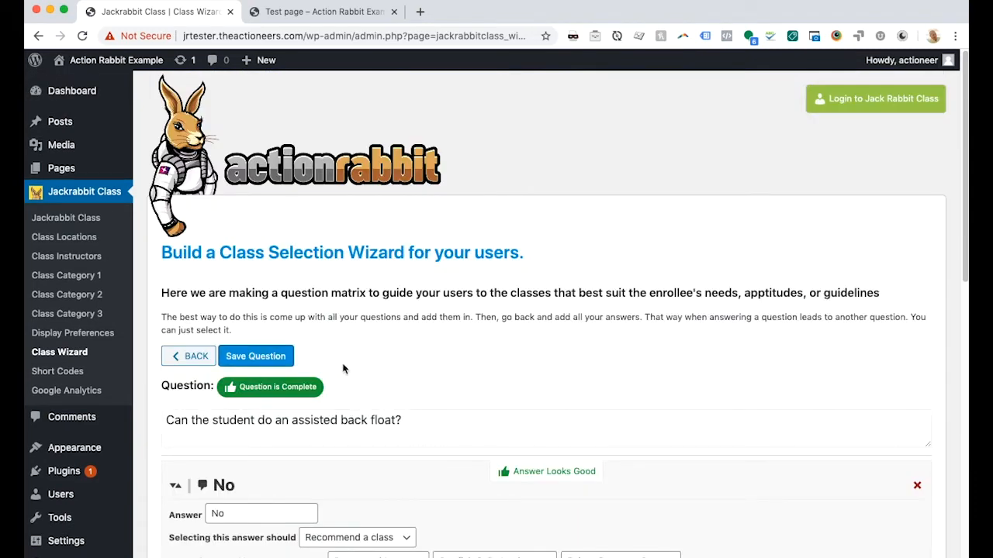
pyautogui.click(195, 358)
pyautogui.scroll(-2, 349, 384)
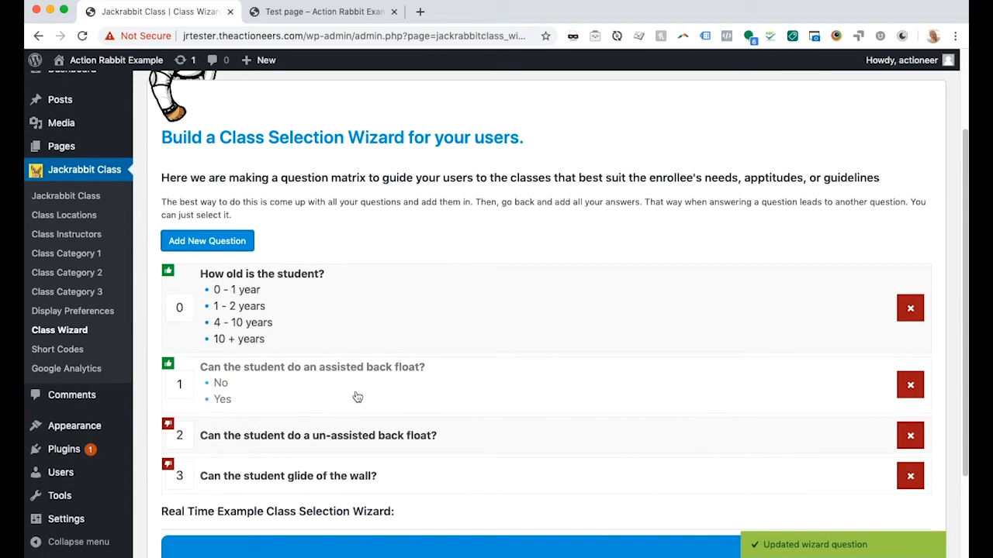
# Open the "Can the student do a un-assisted back float?" question and add a "No" answer that recommends a class
pyautogui.click(297, 437)
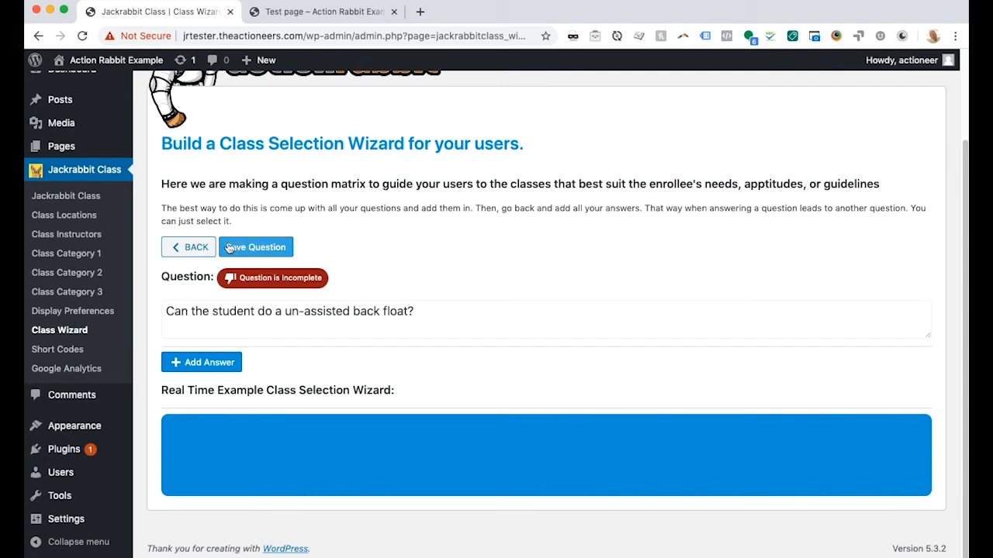
pyautogui.click(203, 363)
pyautogui.click(248, 397)
pyautogui.write('Yes')
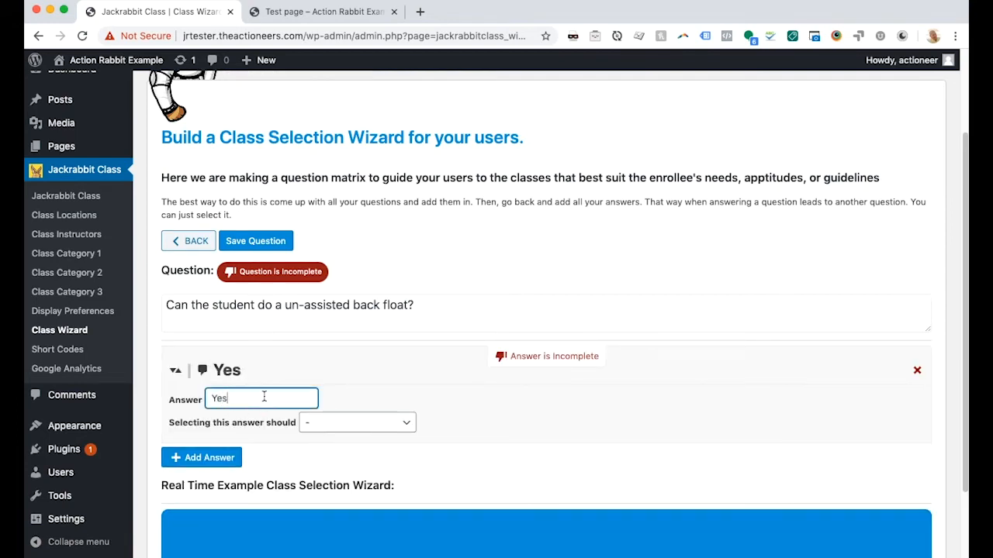
pyautogui.moveTo(235, 401); pyautogui.dragTo(157, 388)
pyautogui.write('No')
pyautogui.click(340, 425)
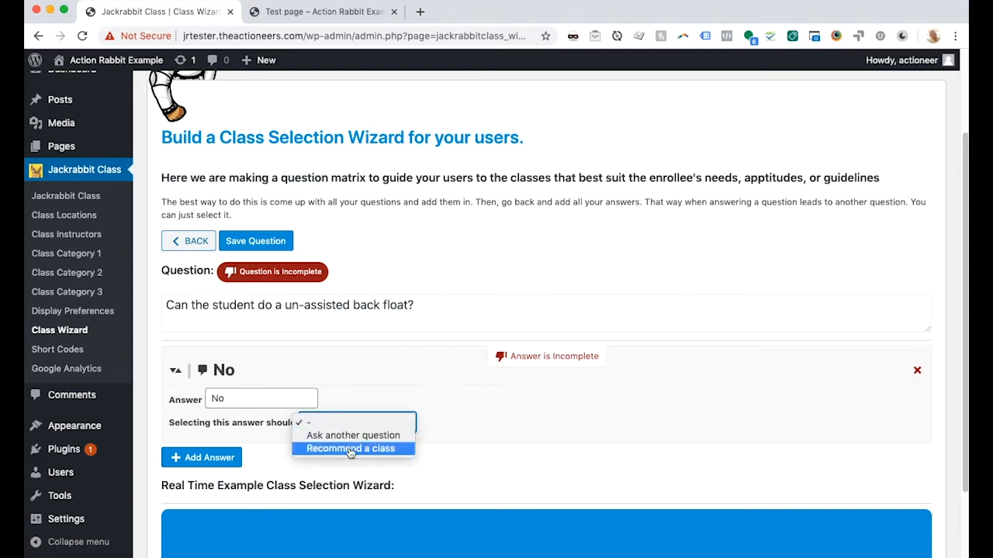
pyautogui.click(345, 448)
# Set the class recommended by the un-assisted back float "No" answer to LTS Perpetual with category 2 Level 1 Jellyfish
pyautogui.click(402, 447)
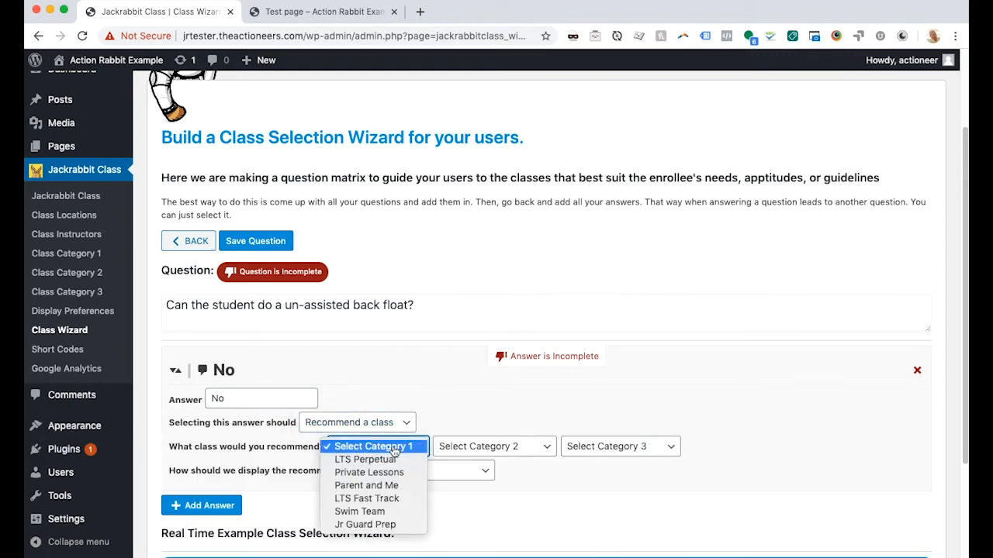
pyautogui.click(365, 459)
pyautogui.click(454, 445)
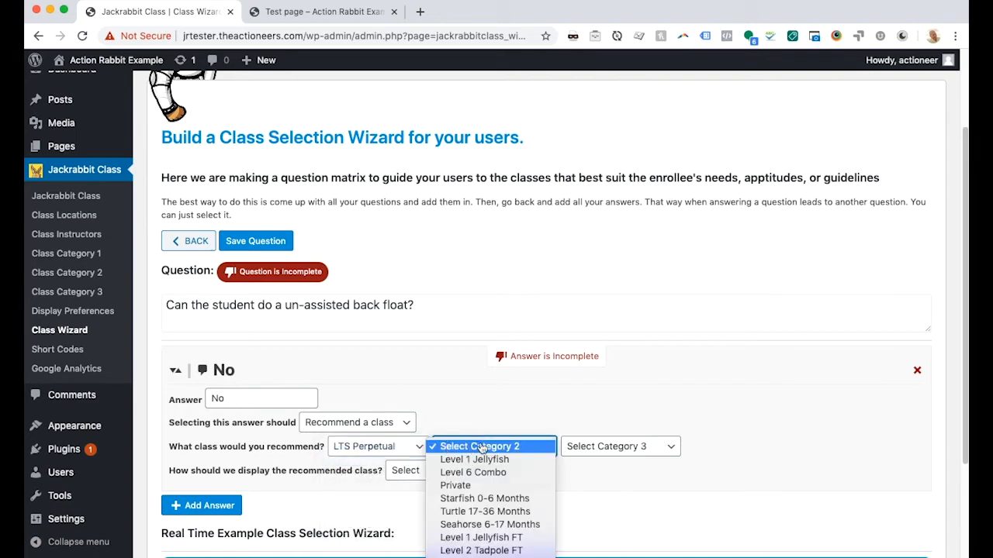
pyautogui.click(480, 461)
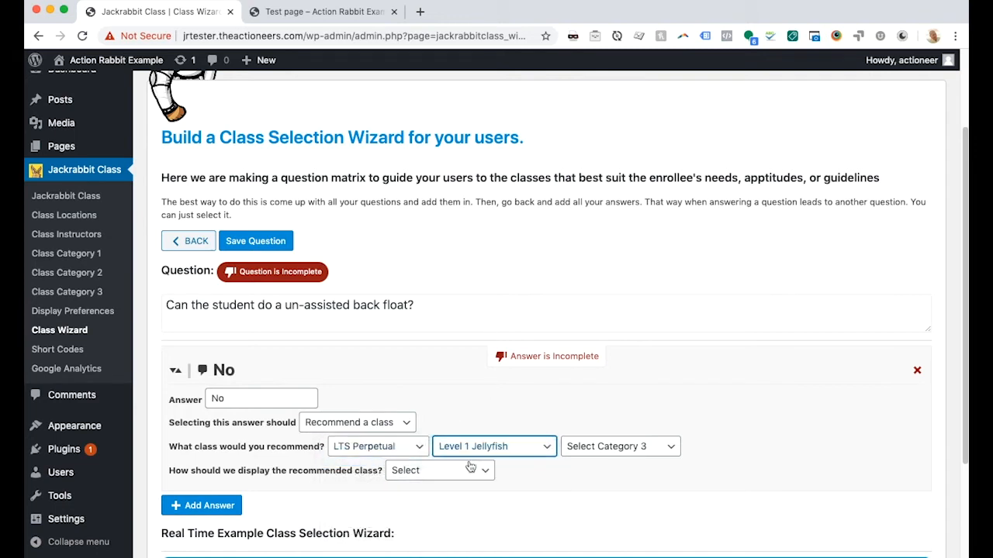
# Try the category 1 and 2 display options for the recommended Level 1 Jellyfish class, and settle on Category 2 No Map
pyautogui.click(445, 470)
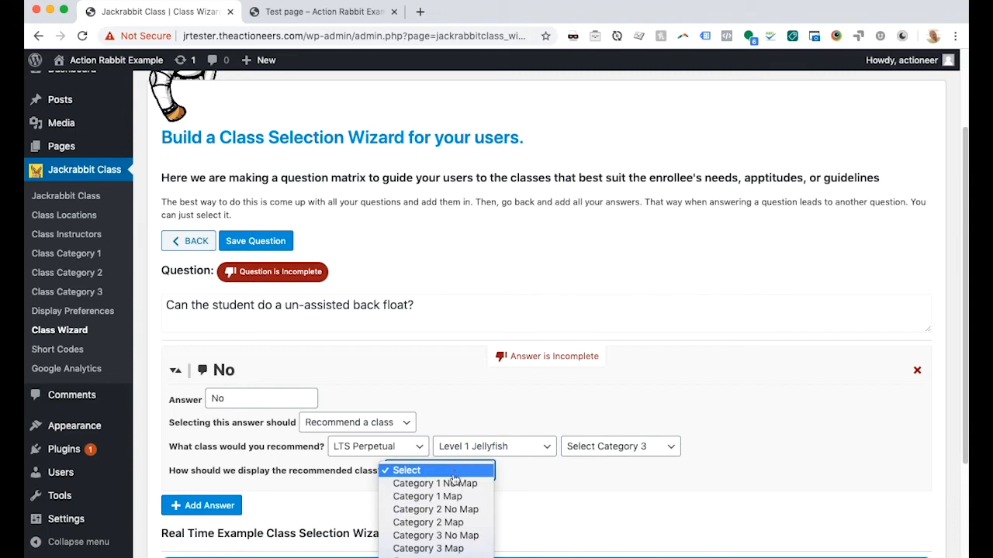
pyautogui.click(434, 522)
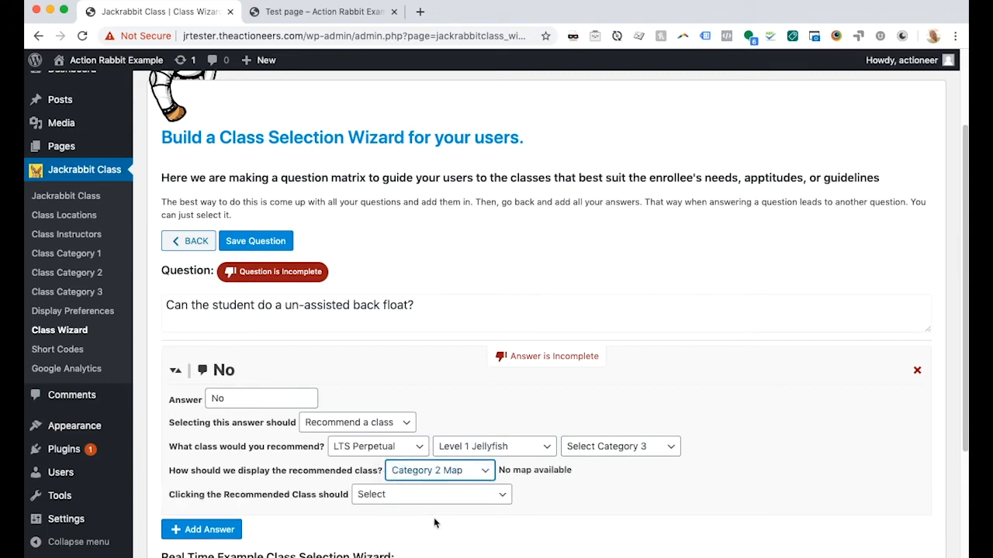
pyautogui.click(449, 474)
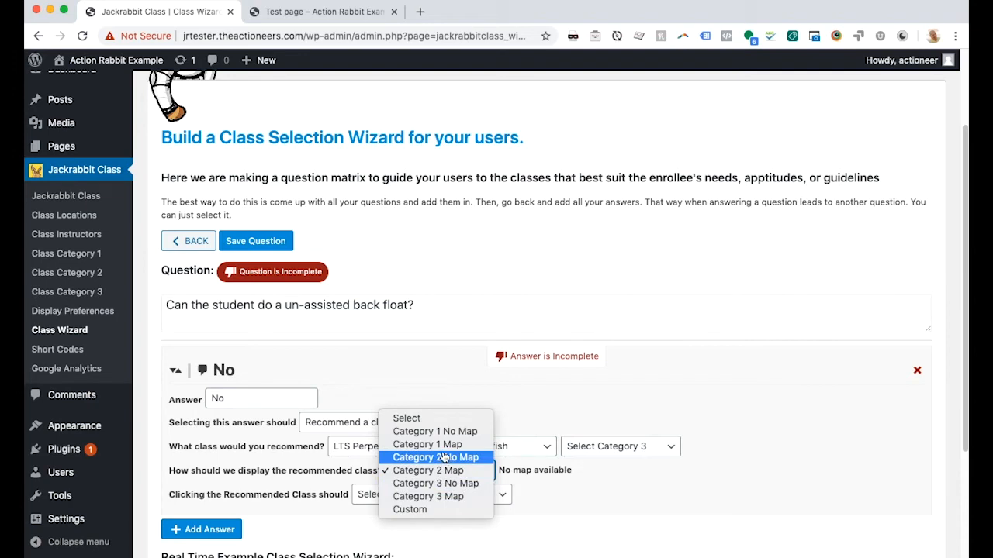
pyautogui.click(438, 445)
pyautogui.click(444, 474)
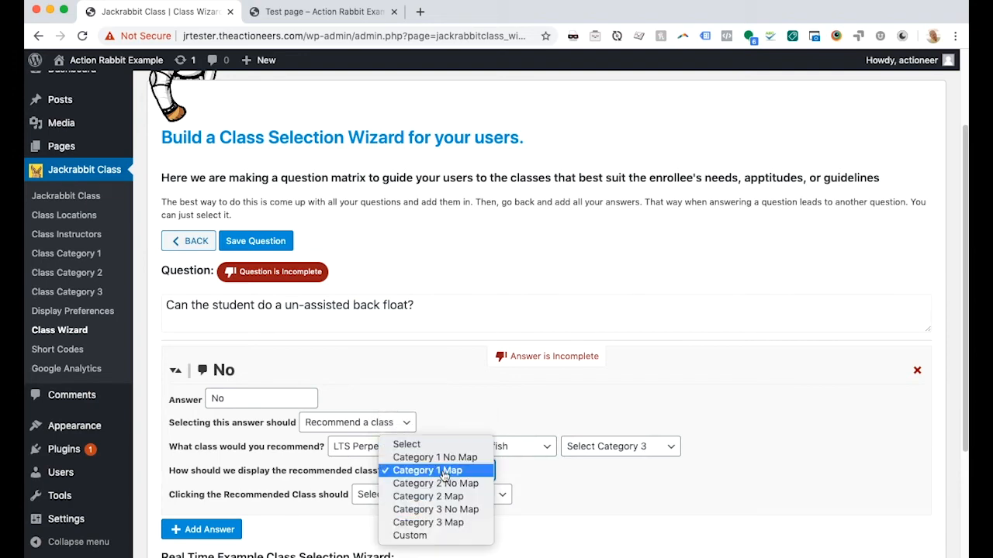
pyautogui.click(436, 457)
pyautogui.click(446, 471)
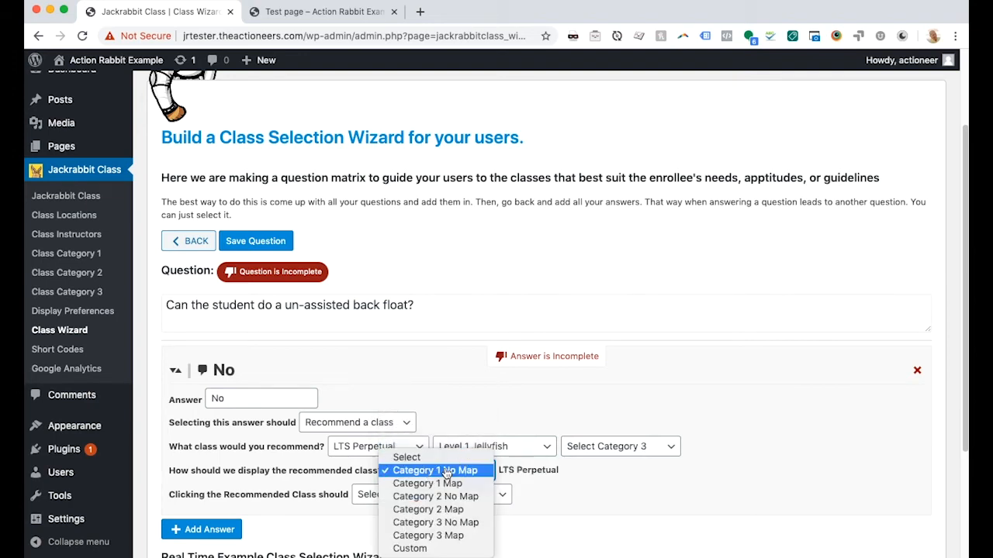
pyautogui.click(436, 497)
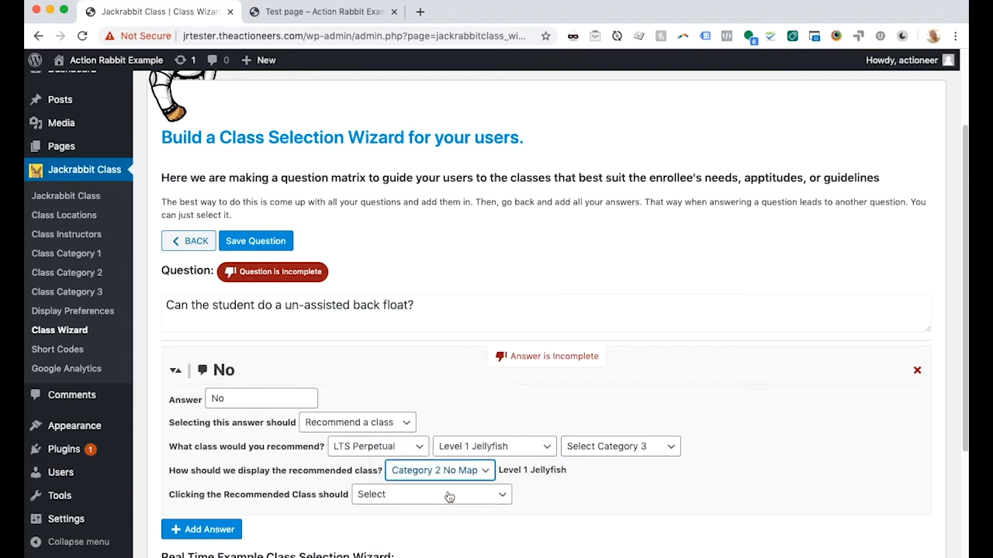
pyautogui.scroll(-1, 525, 497)
pyautogui.moveTo(503, 450); pyautogui.dragTo(636, 461)
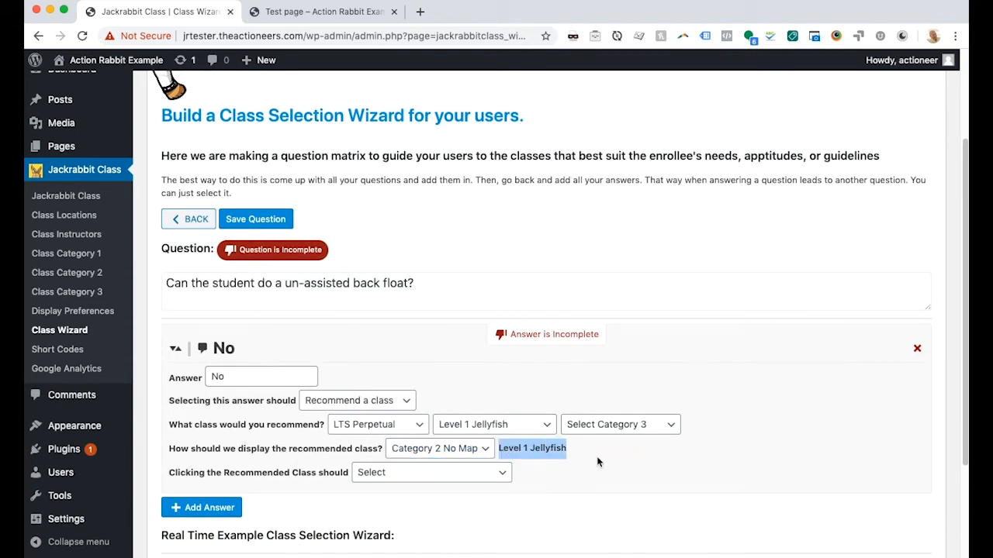
pyautogui.moveTo(501, 447); pyautogui.dragTo(588, 454)
pyautogui.click(427, 474)
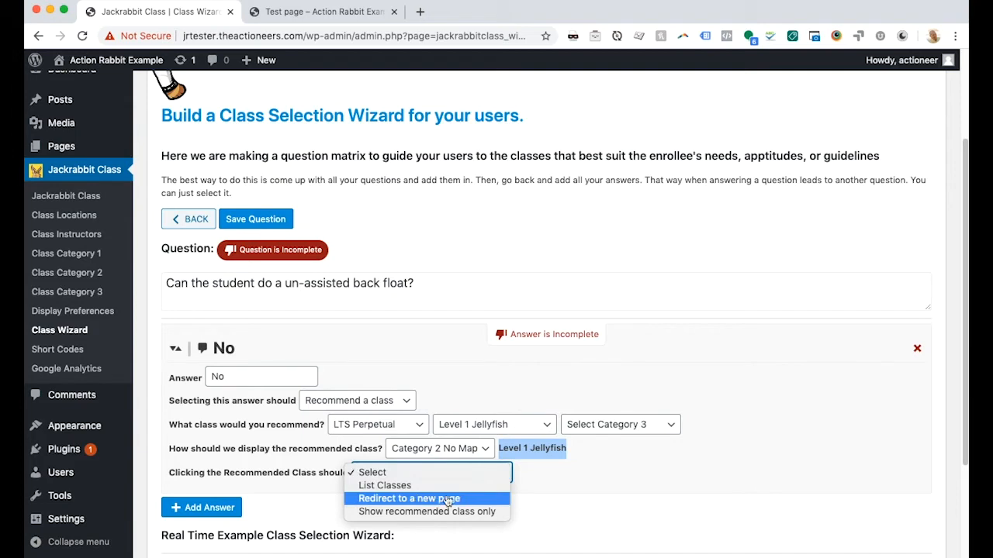
pyautogui.click(446, 500)
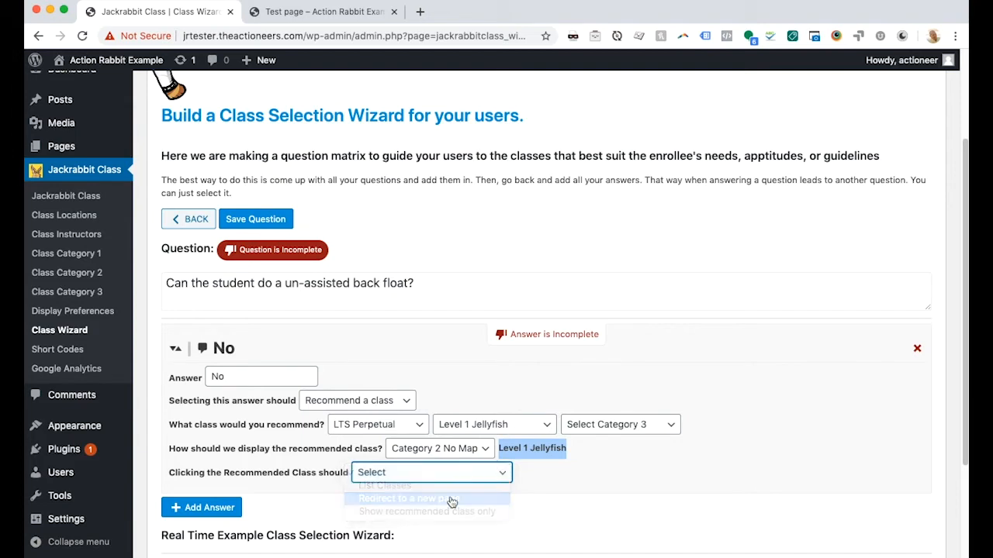
pyautogui.click(291, 508)
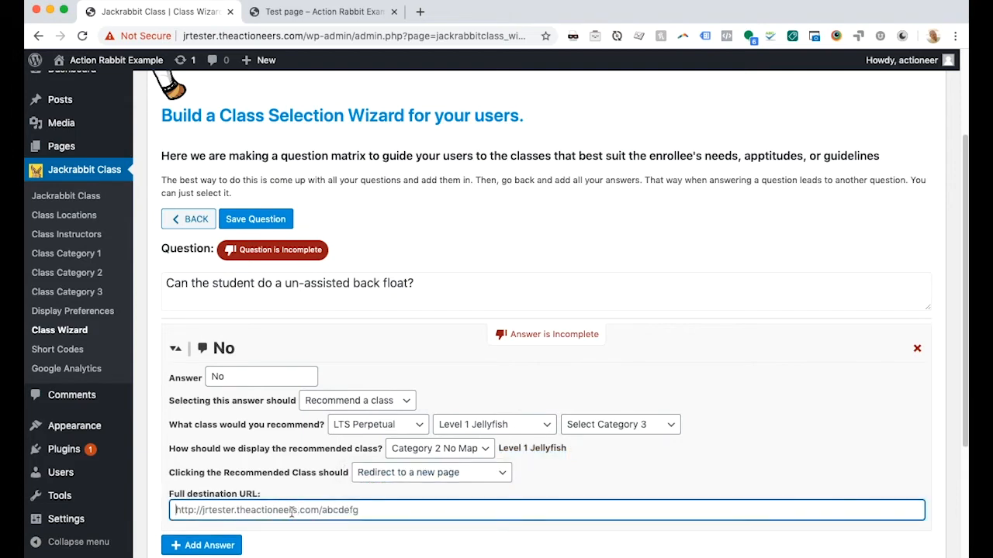
pyautogui.write('https://')
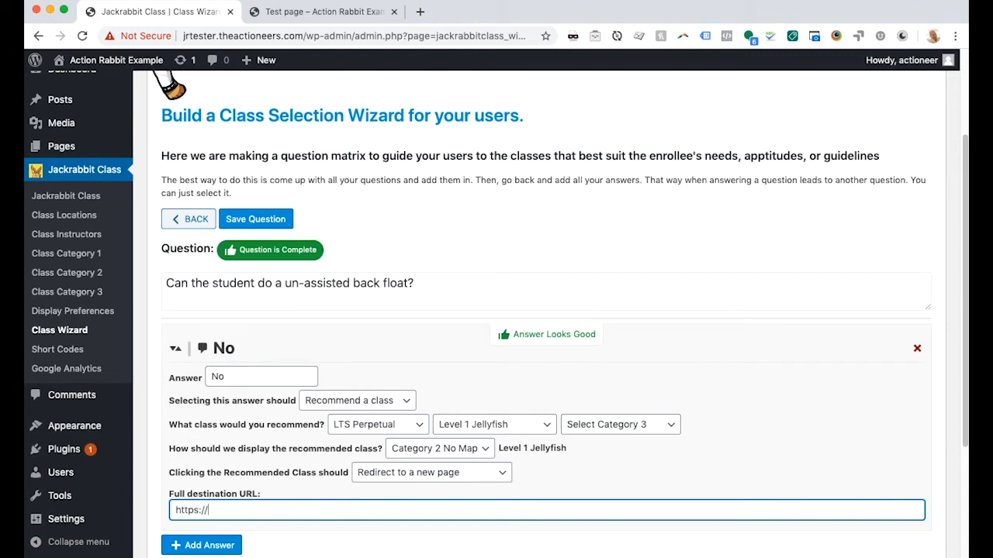
pyautogui.write('/www.google.com')
pyautogui.scroll(-3, 325, 465)
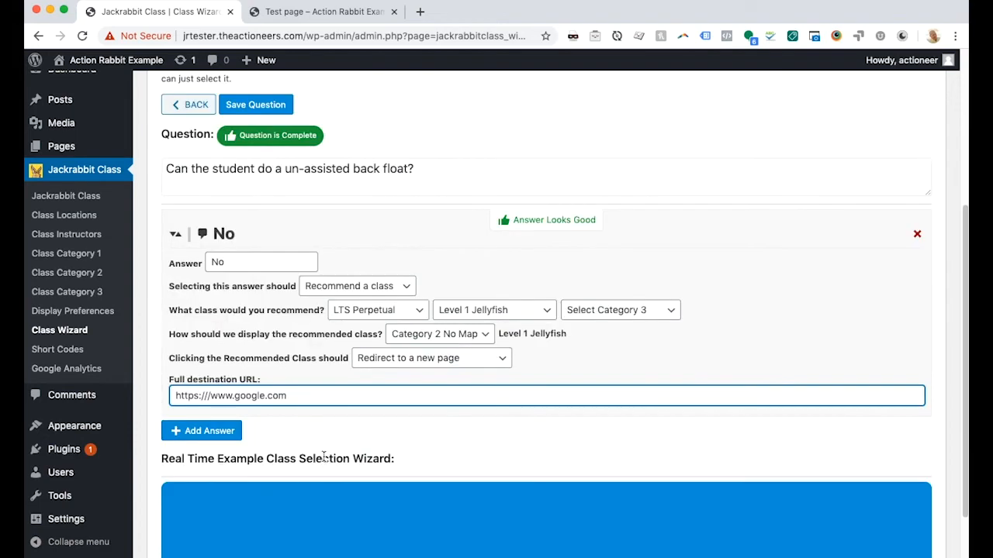
pyautogui.scroll(-1, 317, 439)
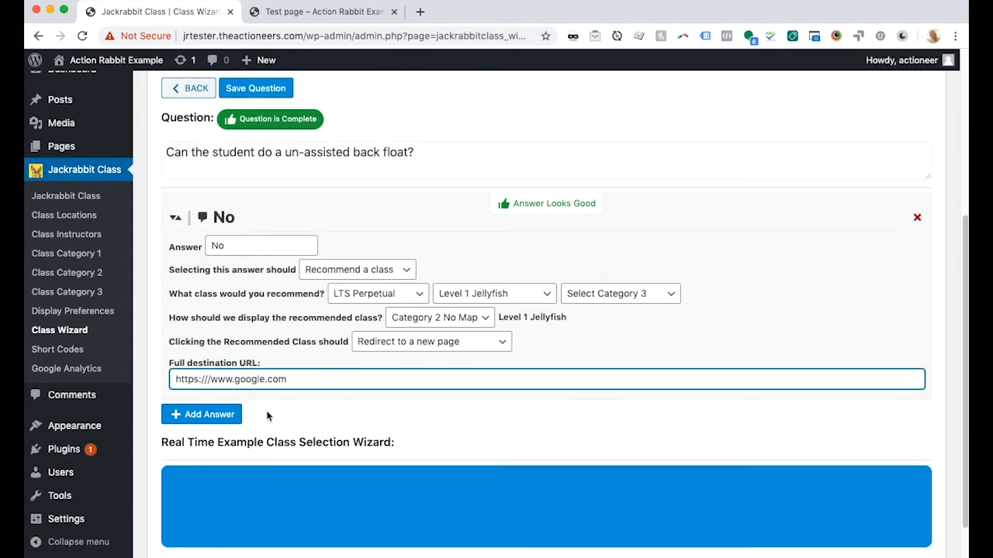
# Add a "Yes" answer to the un-assisted back float question that leads to "Can the student glide of the wall?"
pyautogui.click(187, 415)
pyautogui.click(243, 459)
pyautogui.write('y')
pyautogui.press('BackSpace')
pyautogui.write('Yes')
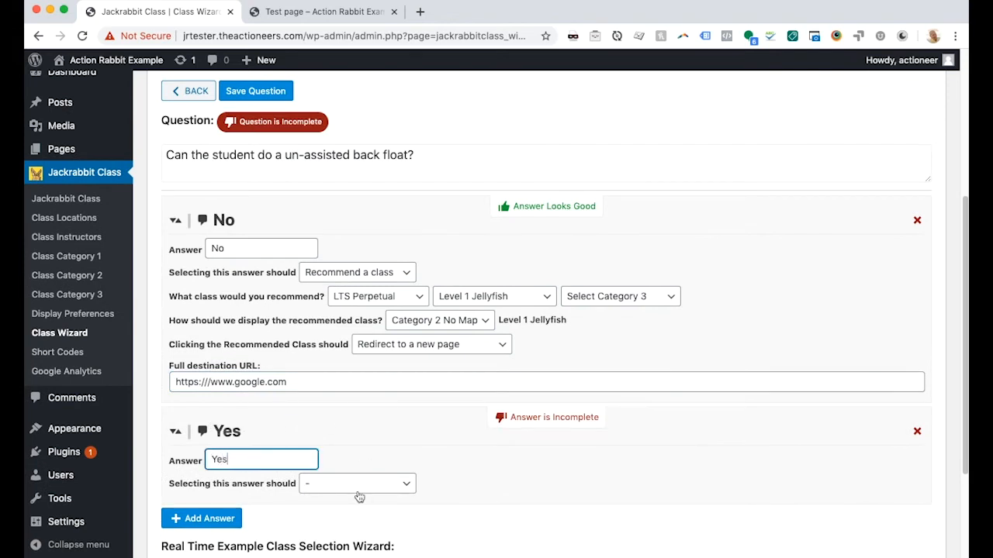
pyautogui.click(360, 488)
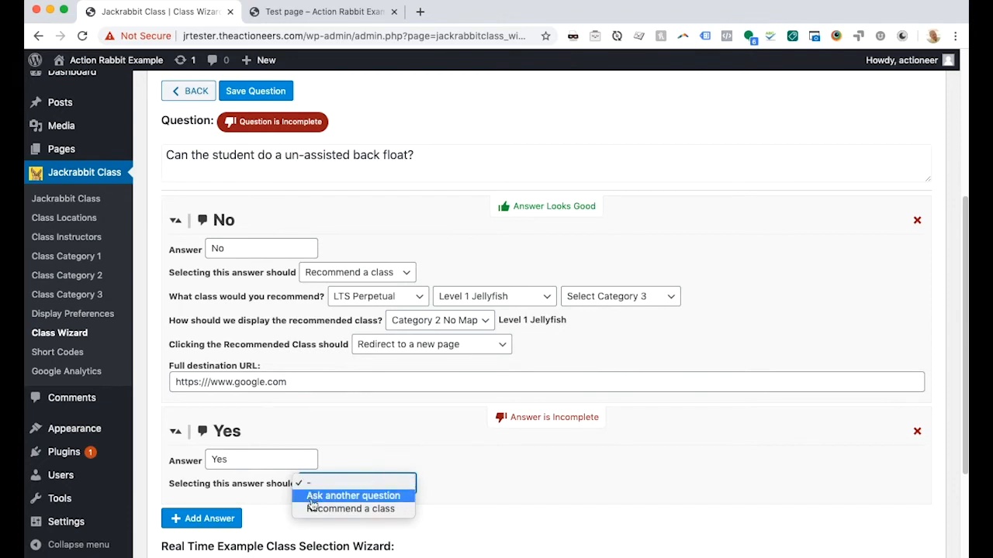
pyautogui.click(353, 496)
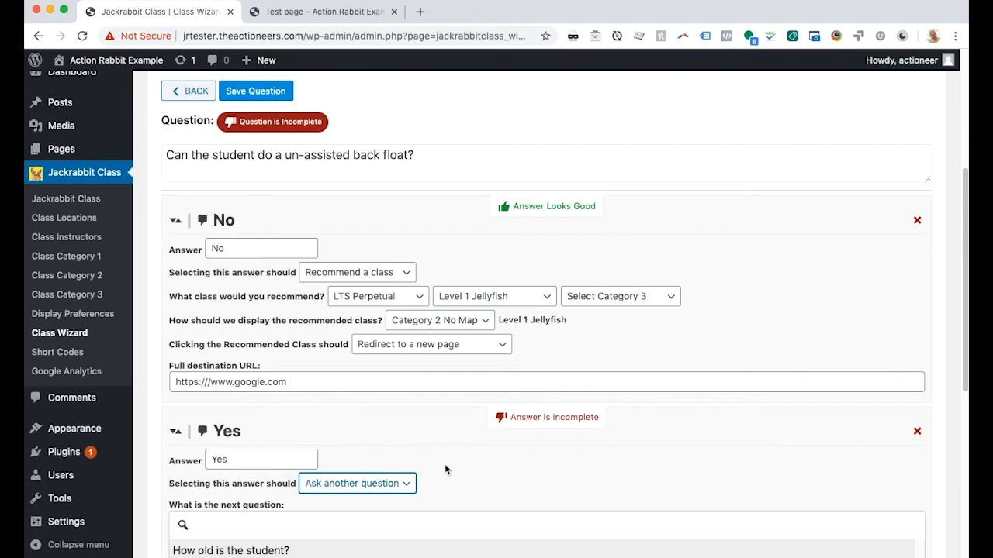
pyautogui.scroll(-3, 373, 477)
pyautogui.click(220, 492)
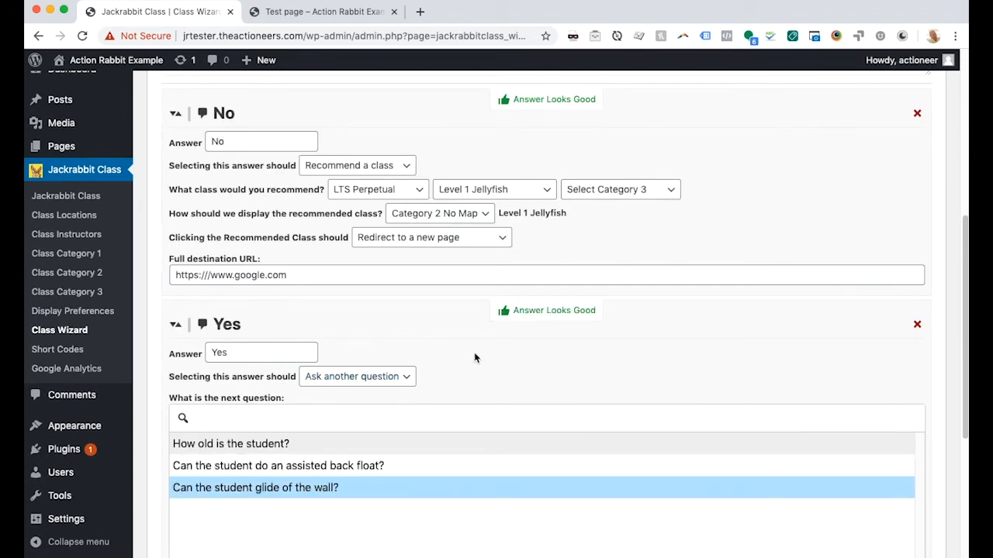
# Save the un-assisted back float question and return to the list of wizard questions
pyautogui.scroll(5, 57, 350)
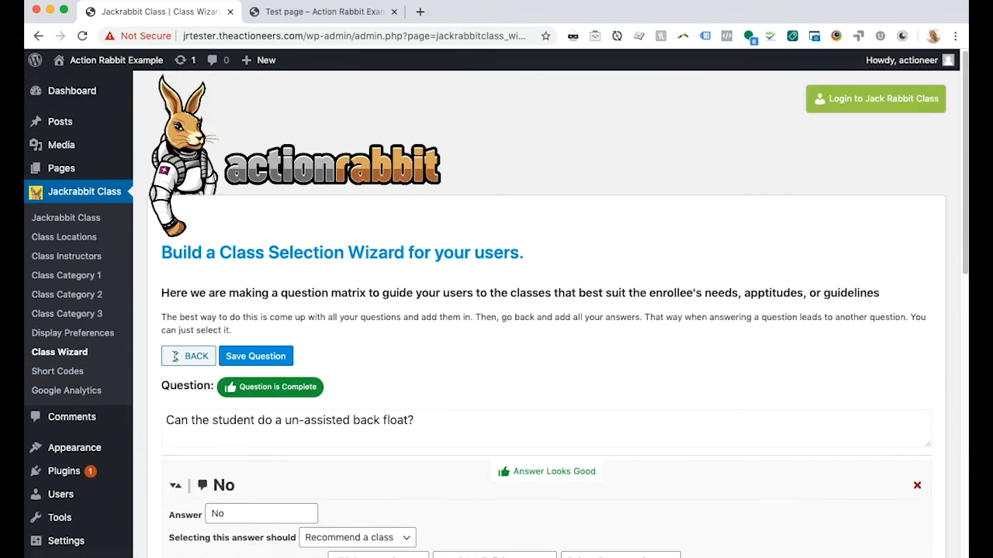
pyautogui.click(256, 355)
pyautogui.click(186, 363)
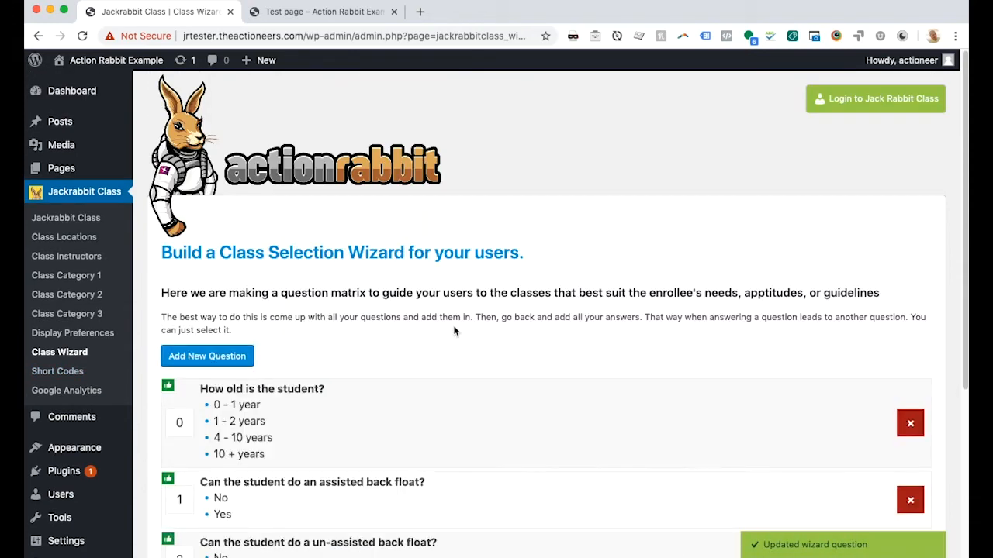
# Open the wall glide question and correct its wording to "Can the student glide off the wall?"
pyautogui.scroll(-4, 415, 360)
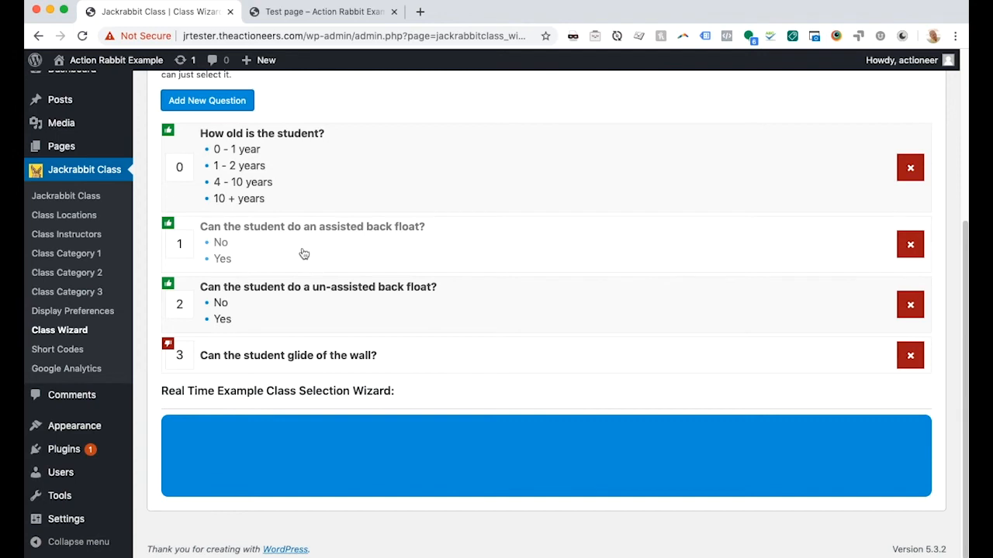
pyautogui.click(296, 361)
pyautogui.click(294, 313)
pyautogui.write('f')
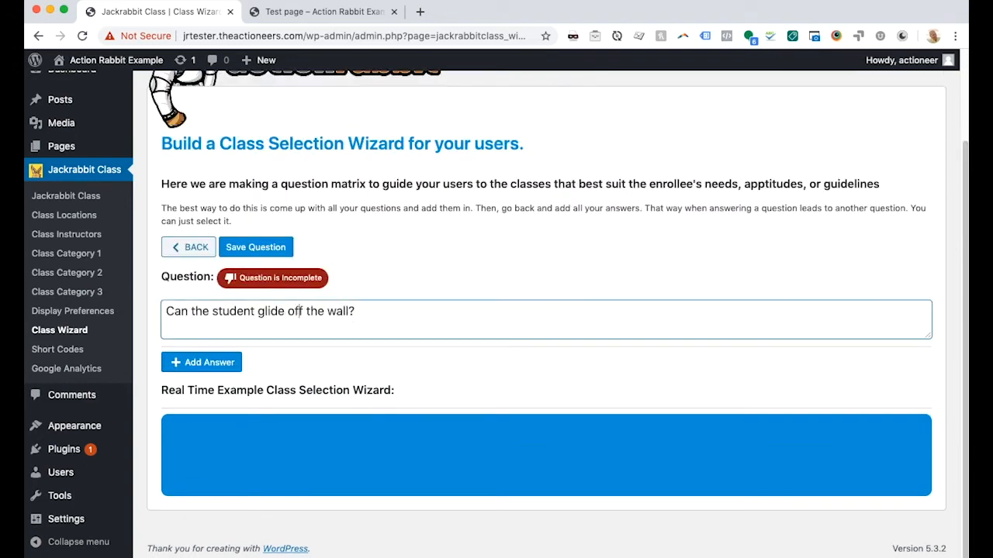
# Add a "No" answer to the wall glide question that recommends a class
pyautogui.click(224, 363)
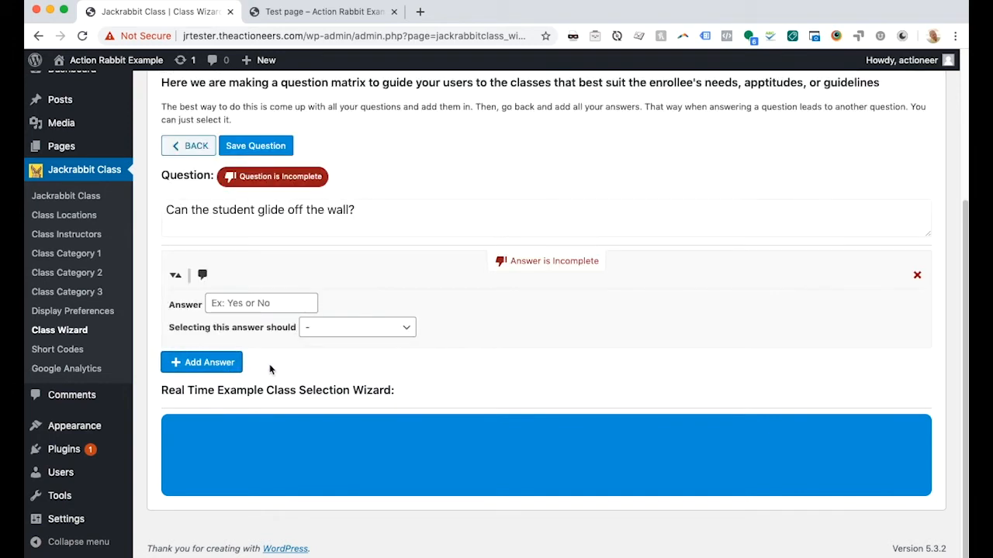
pyautogui.click(250, 307)
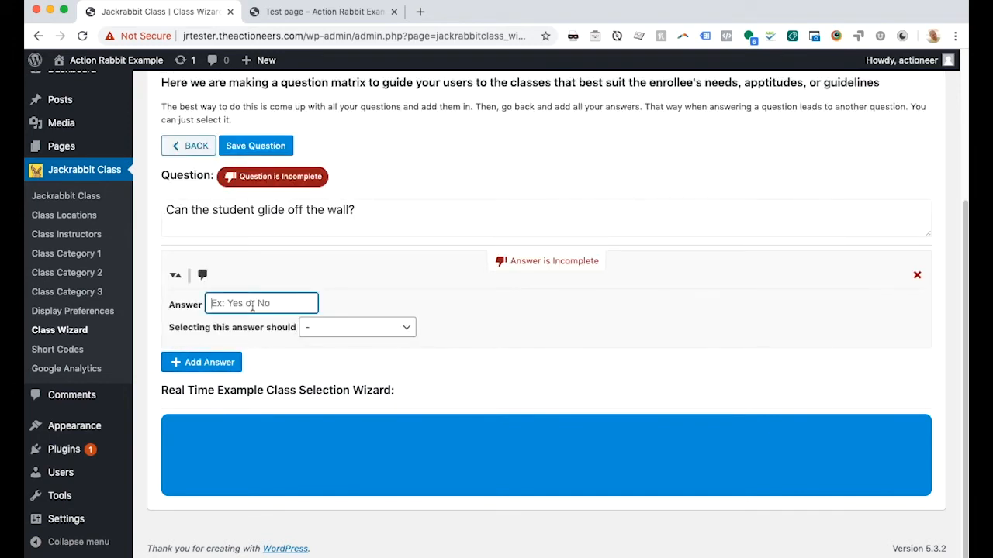
pyautogui.write('No')
pyautogui.click(380, 329)
pyautogui.click(363, 354)
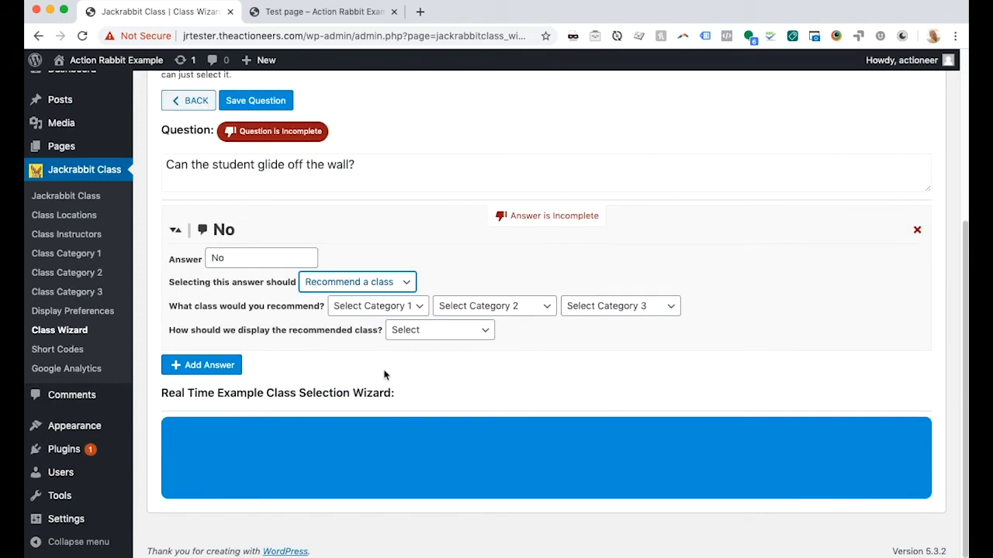
# Set the class recommended by the wall glide "No" answer to LTS Perpetual with category 2 Level 2 Tadpole
pyautogui.click(394, 306)
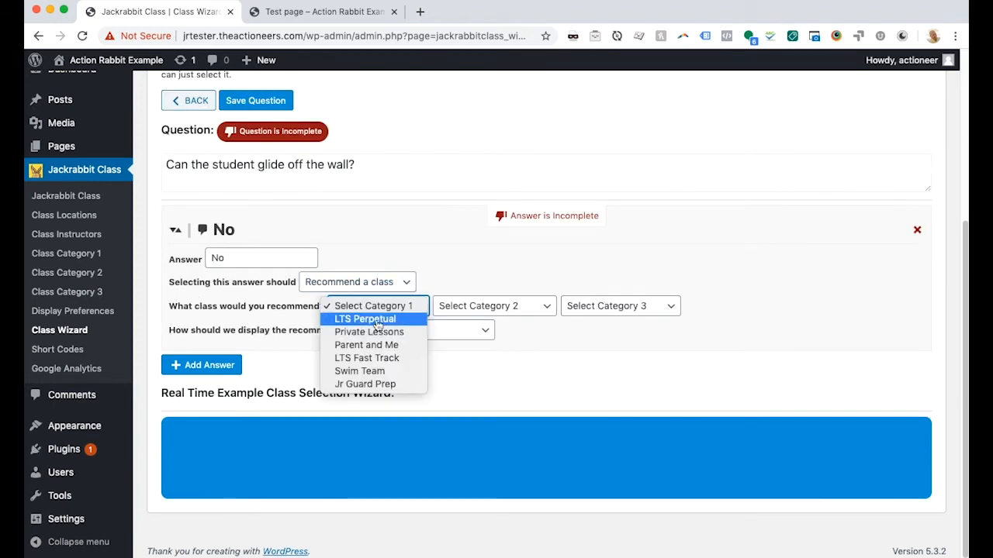
pyautogui.click(385, 320)
pyautogui.click(484, 311)
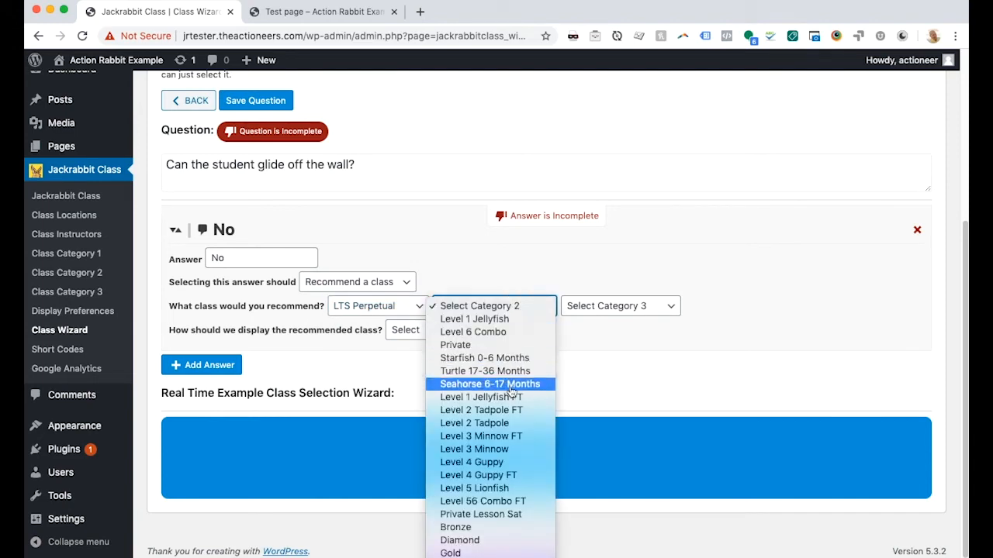
pyautogui.click(478, 423)
# Display the recommended Level 2 Tadpole class with the custom text "Tadpoles are great" and make selecting it list classes
pyautogui.click(404, 332)
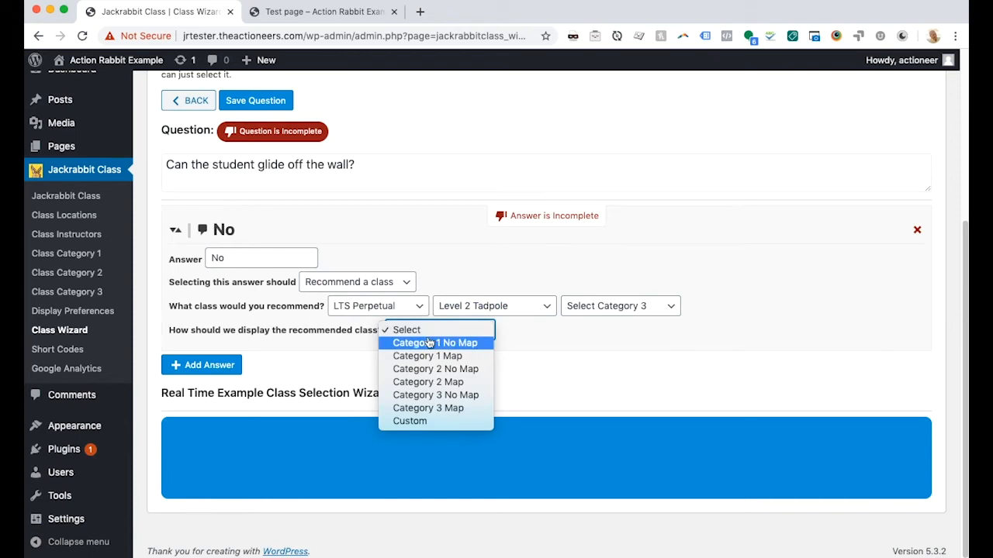
pyautogui.click(410, 421)
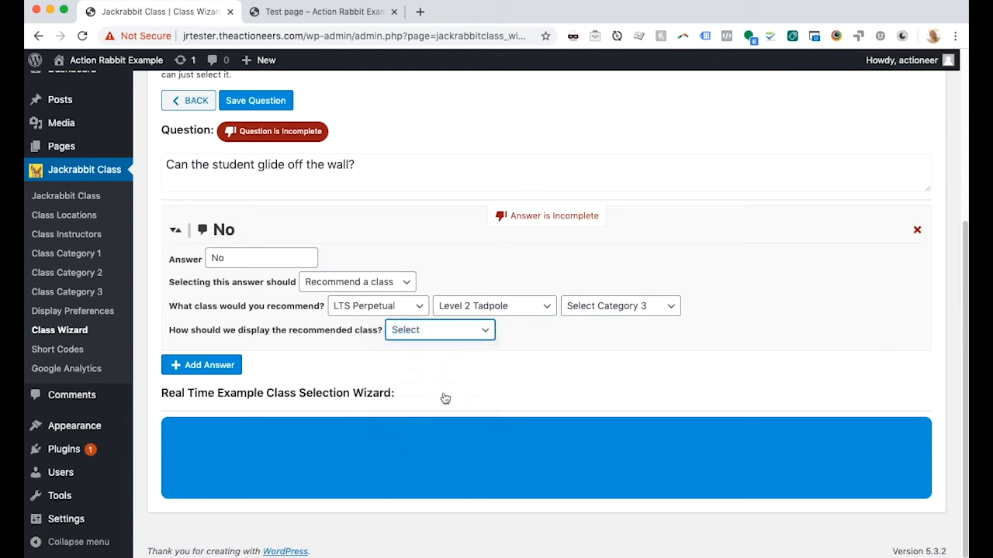
pyautogui.click(528, 332)
pyautogui.write('Ta')
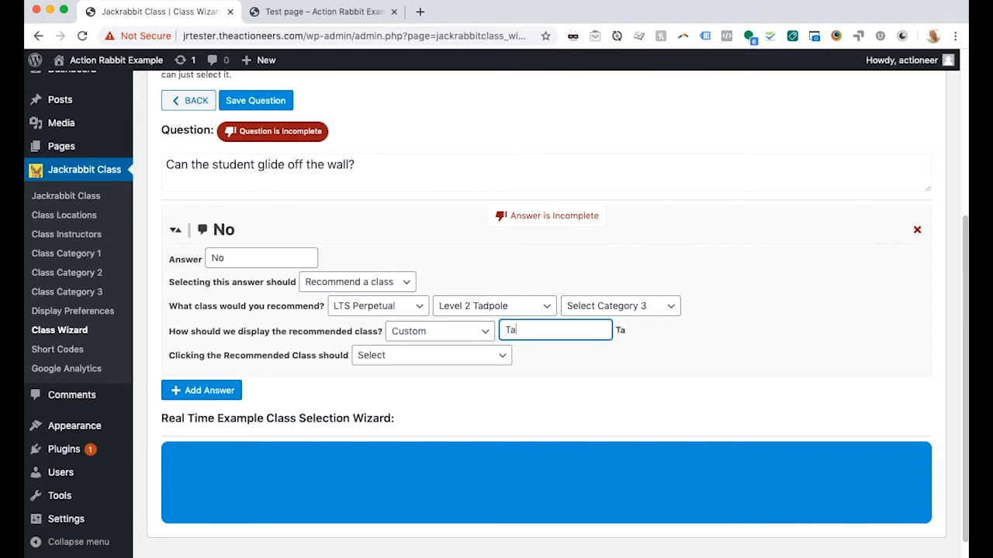
pyautogui.write('dpoles are great')
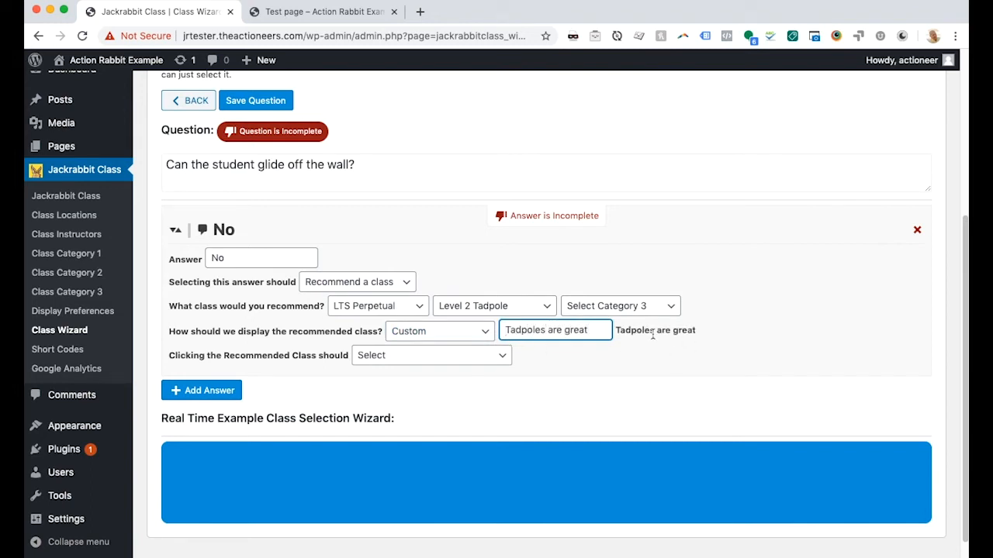
pyautogui.click(618, 332)
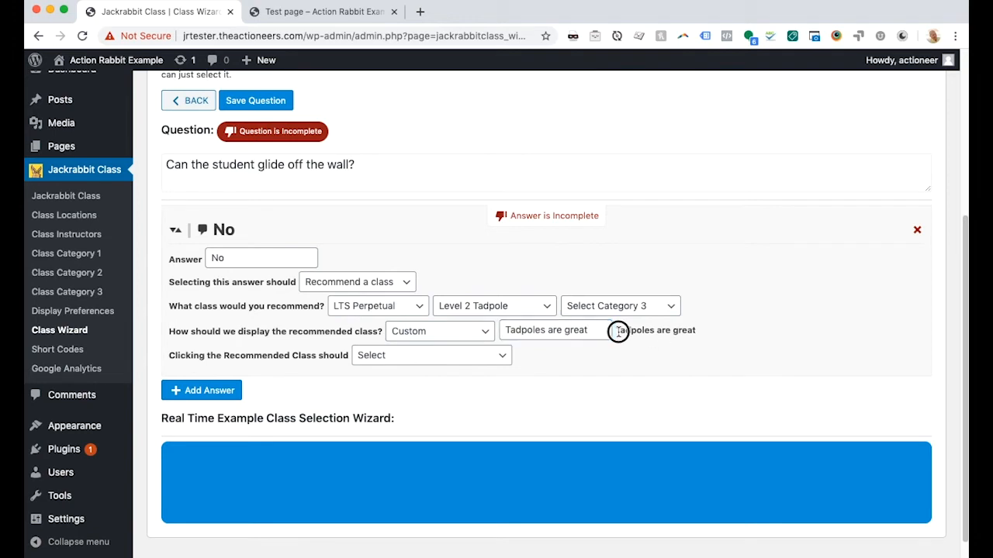
pyautogui.tripleClick(618, 332)
pyautogui.click(428, 360)
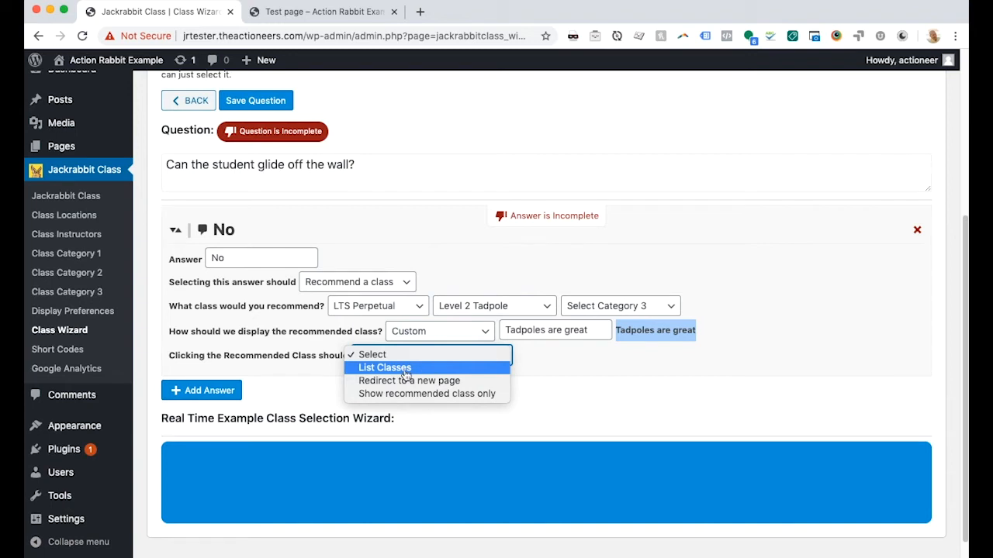
pyautogui.click(410, 371)
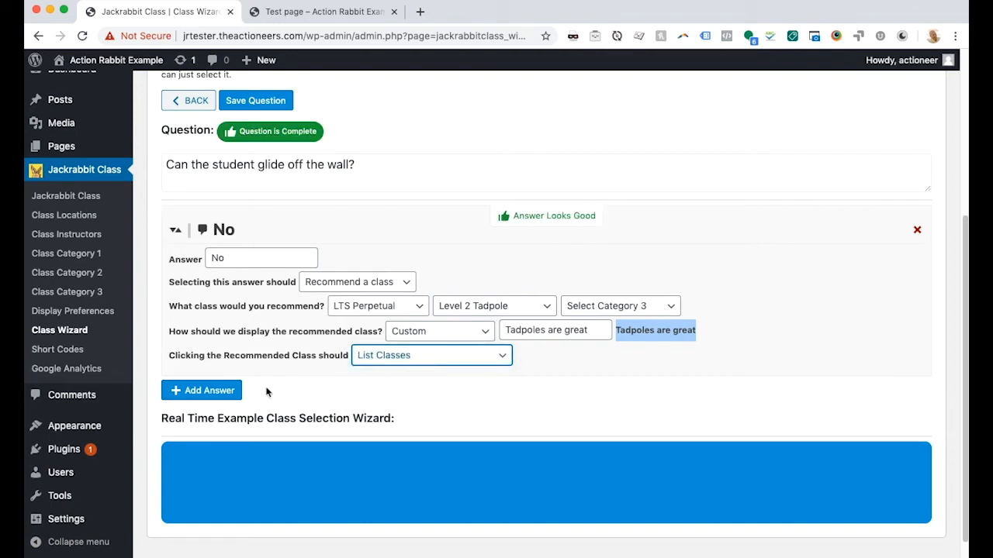
# Add a second answer, "Yes", to the wall glide question
pyautogui.click(224, 392)
pyautogui.click(239, 436)
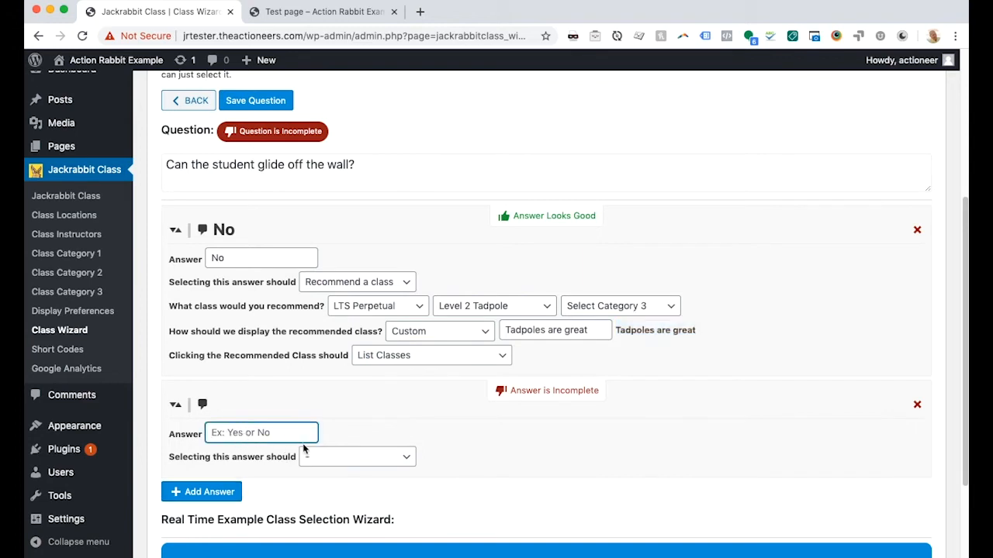
pyautogui.write('Yes')
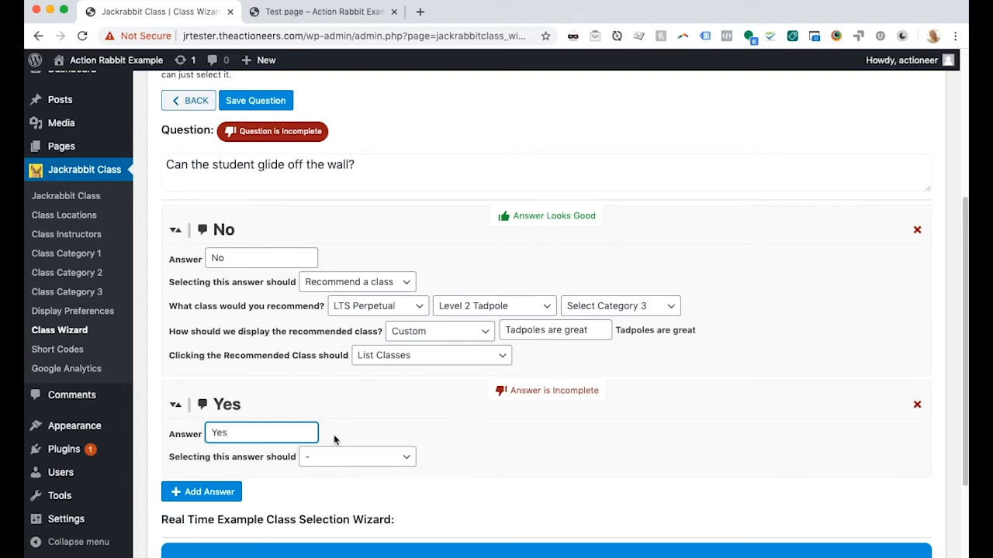
# Try having the wall glide "Yes" answer ask another question, and look through the questions offered
pyautogui.click(372, 461)
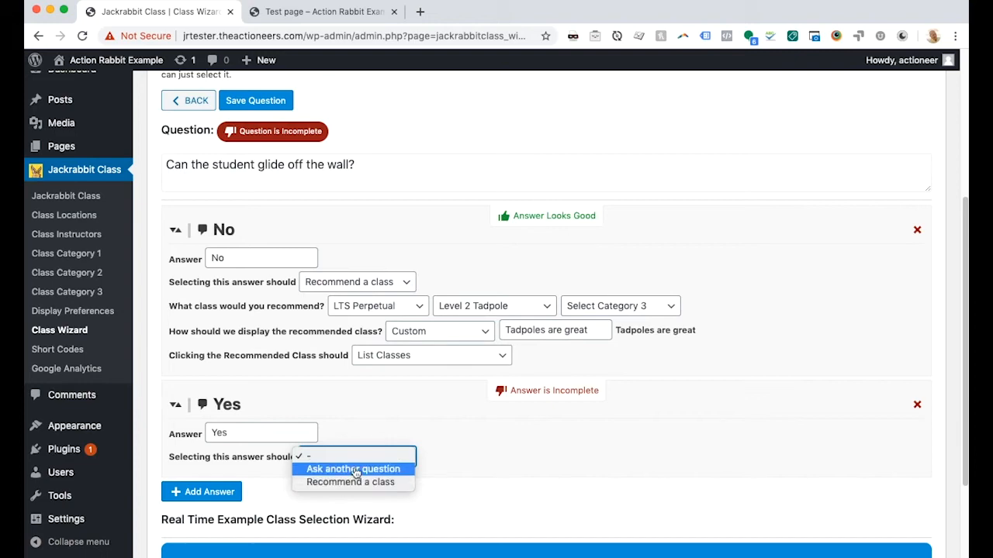
pyautogui.click(353, 469)
pyautogui.scroll(-3, 389, 456)
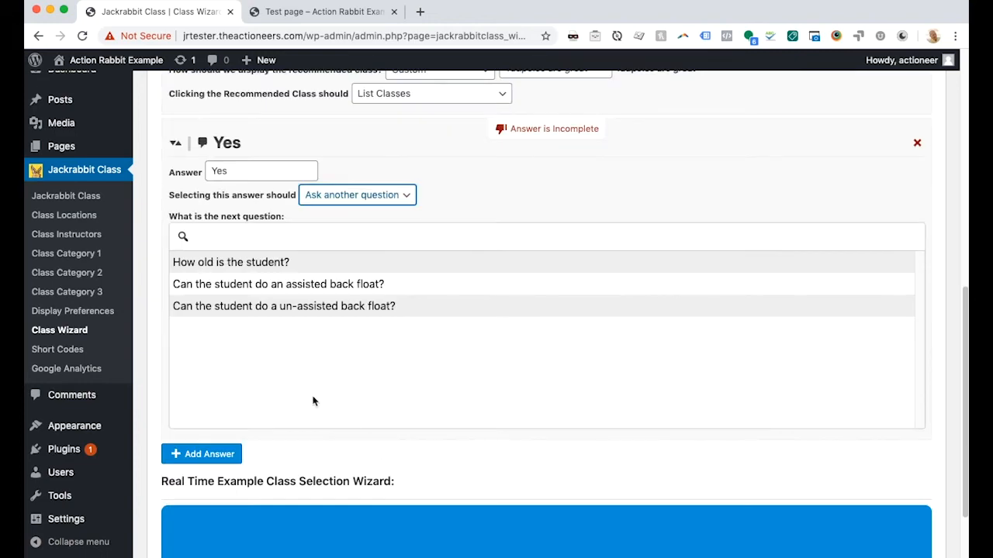
pyautogui.scroll(2, 331, 336)
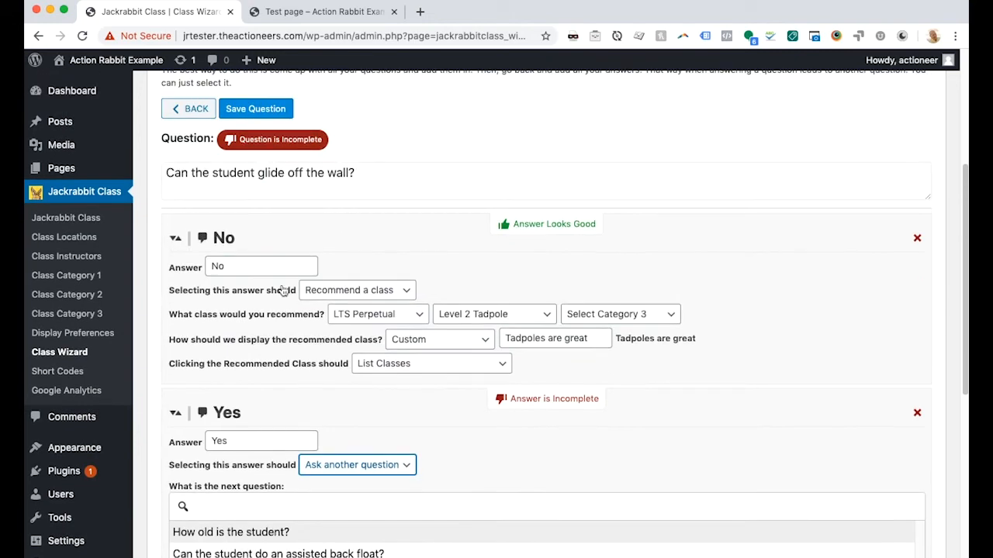
pyautogui.scroll(-4, 299, 363)
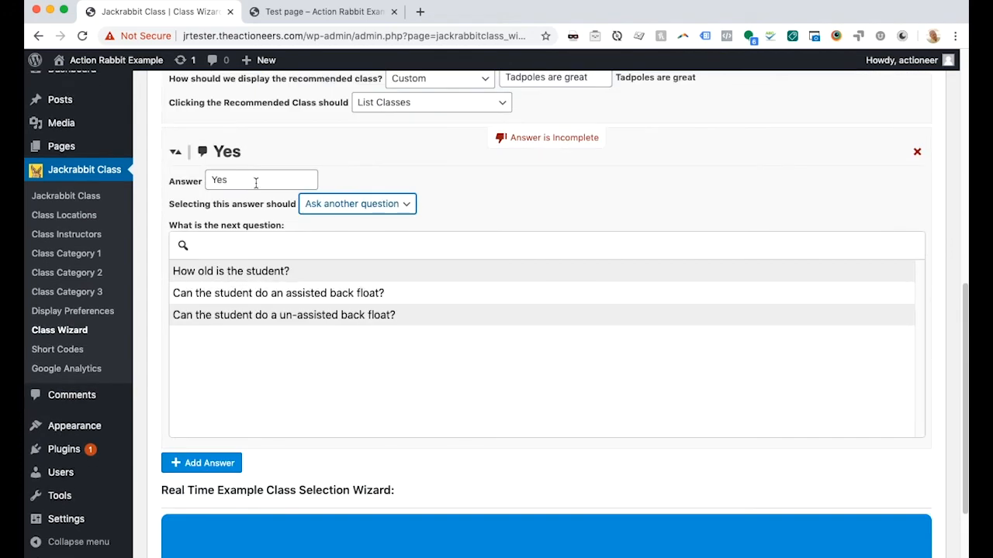
# Make the wall glide "Yes" answer recommend a class, choosing Jr Guard Prep as category 1
pyautogui.click(357, 204)
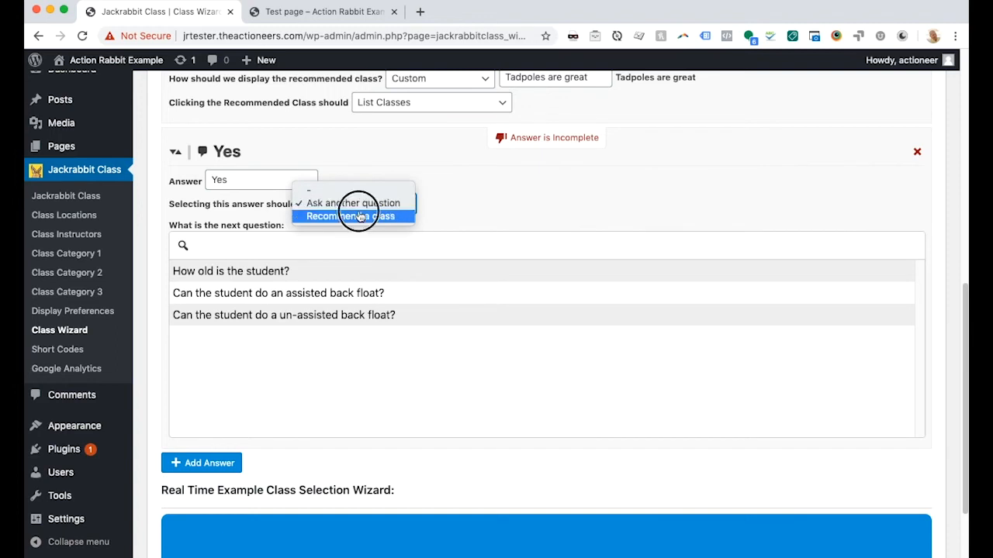
pyautogui.click(361, 215)
pyautogui.click(404, 304)
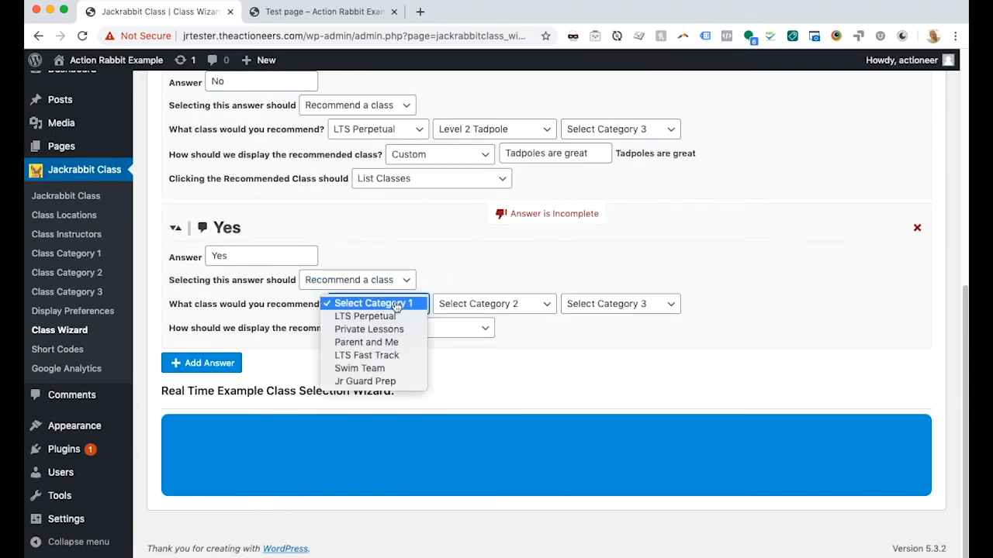
pyautogui.click(372, 381)
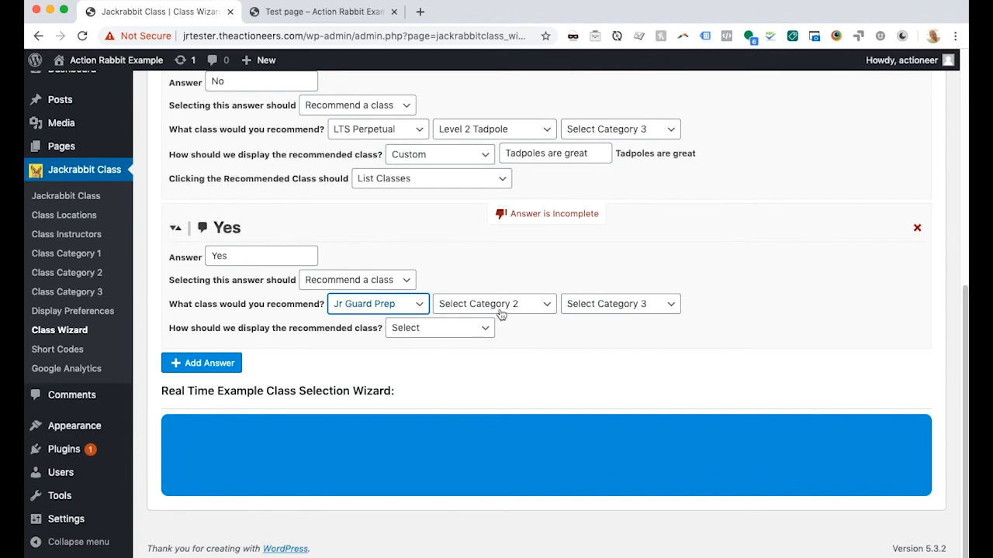
# Display the recommended Jr Guard Prep class using Category 1 Map and make selecting it list classes
pyautogui.click(474, 329)
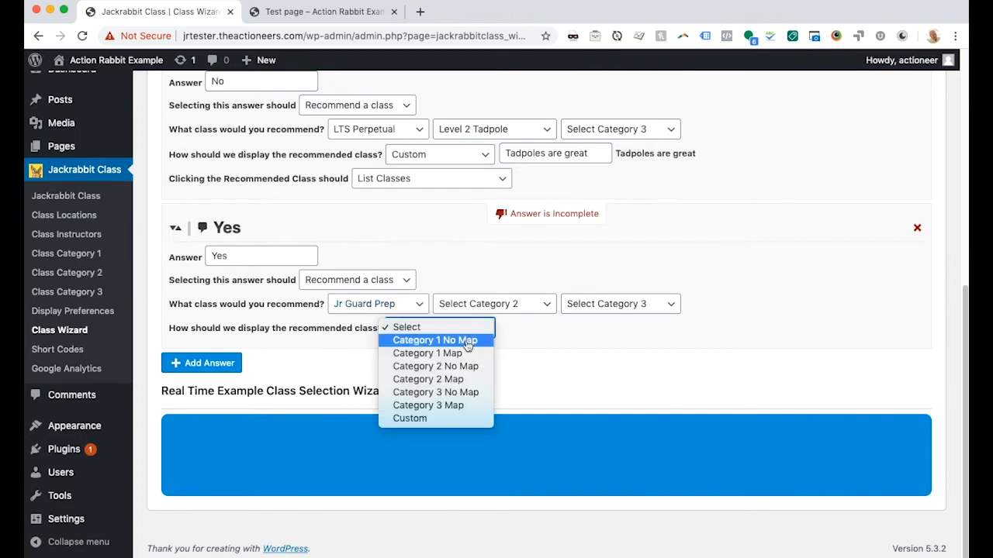
pyautogui.click(440, 352)
pyautogui.moveTo(500, 303); pyautogui.dragTo(625, 309)
pyautogui.click(512, 304)
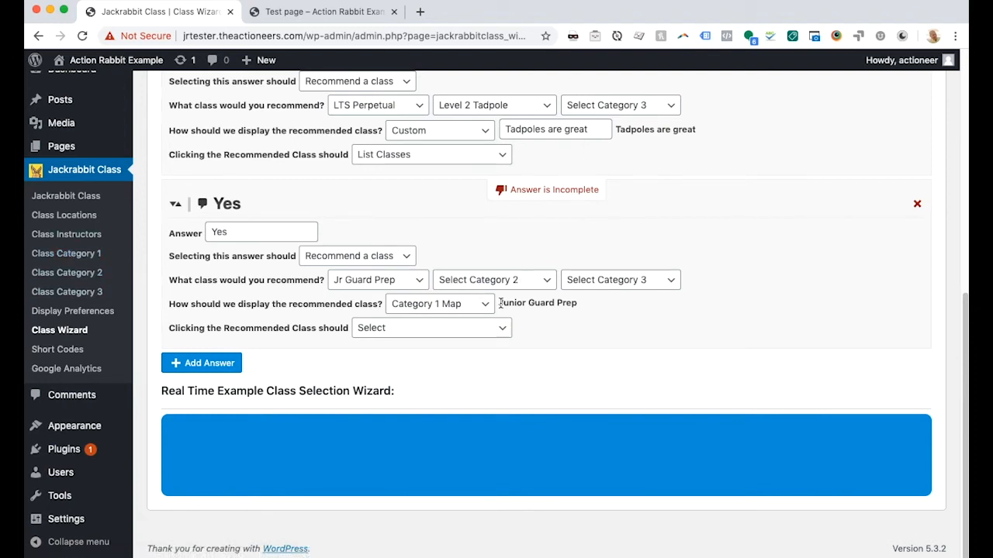
pyautogui.moveTo(499, 304); pyautogui.dragTo(606, 310)
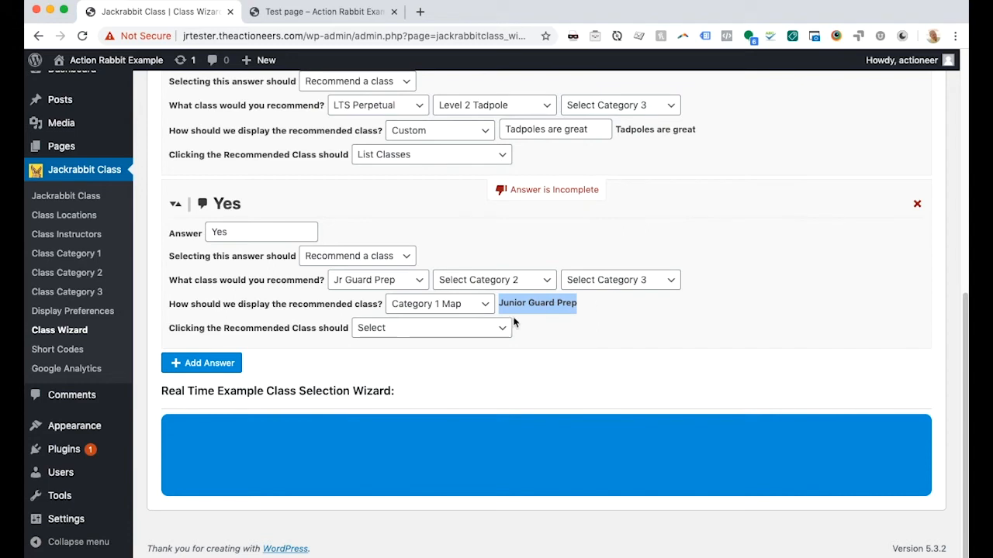
pyautogui.click(447, 334)
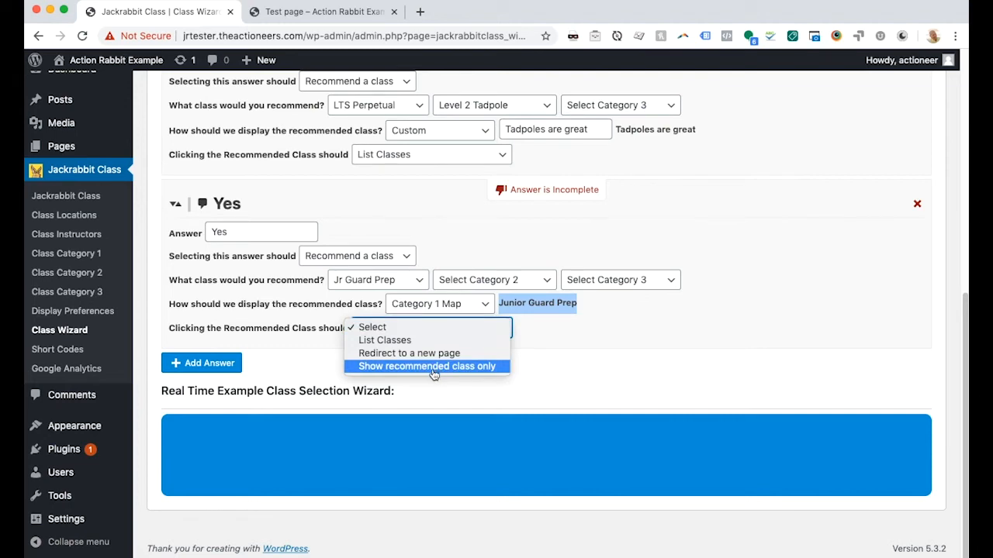
pyautogui.click(402, 342)
# Save the wall glide question and return to the list of wizard questions
pyautogui.scroll(6, 332, 409)
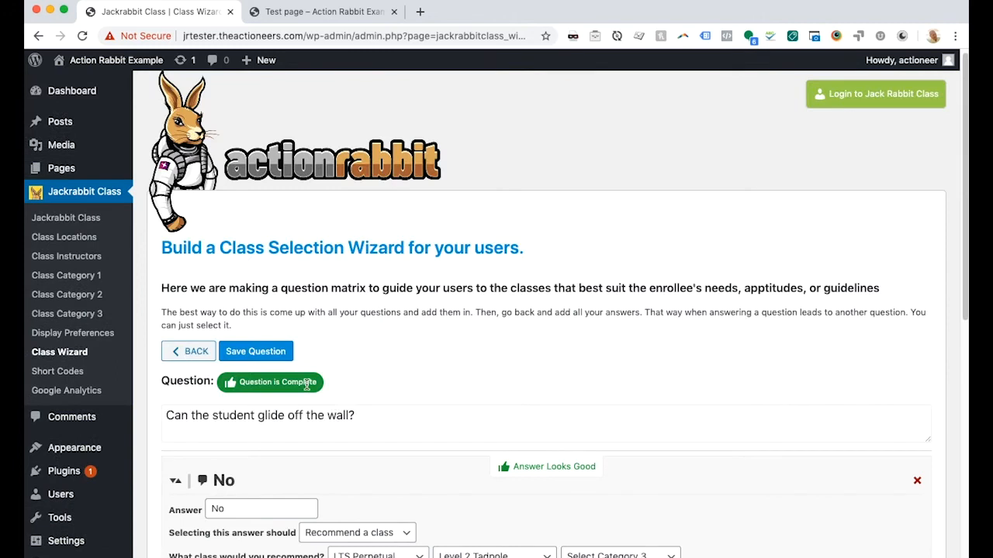
pyautogui.click(272, 353)
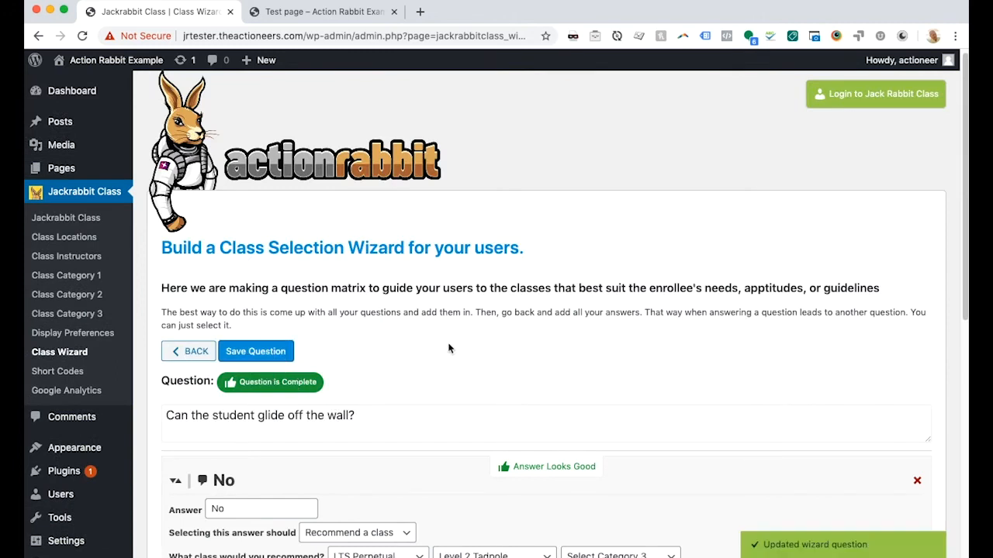
pyautogui.click(198, 353)
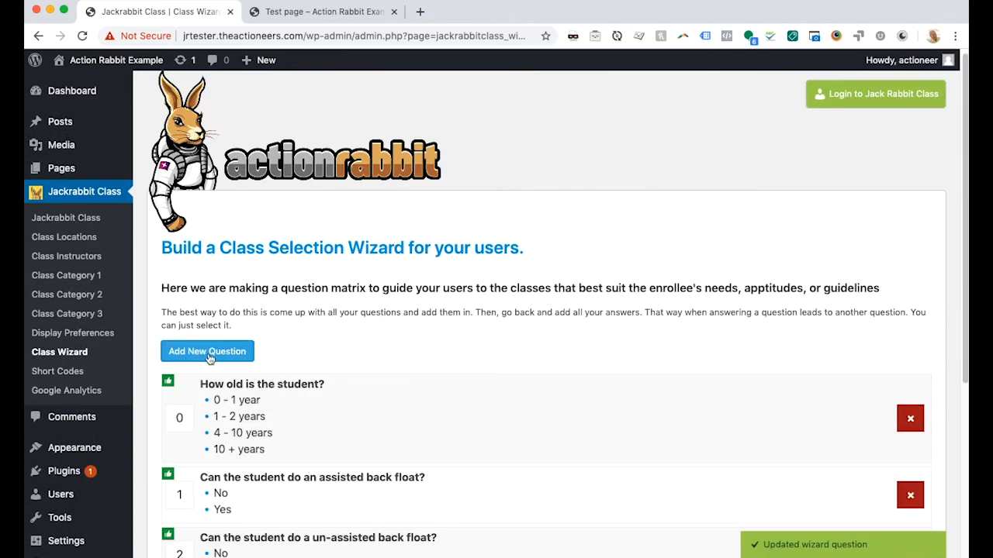
# Review how each answer of "How old is the student?" is configured, then return to the question list
pyautogui.click(354, 411)
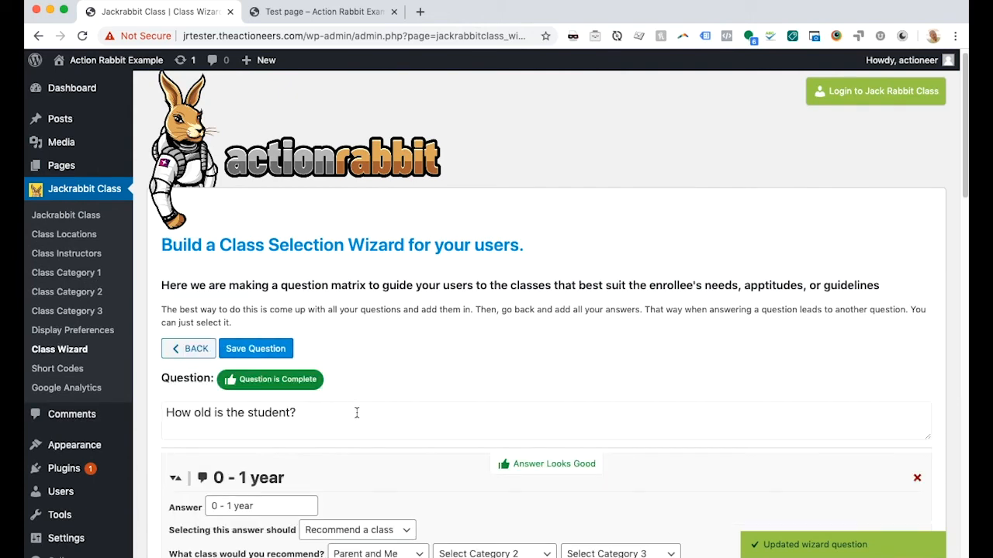
pyautogui.scroll(-5, 356, 410)
pyautogui.click(350, 409)
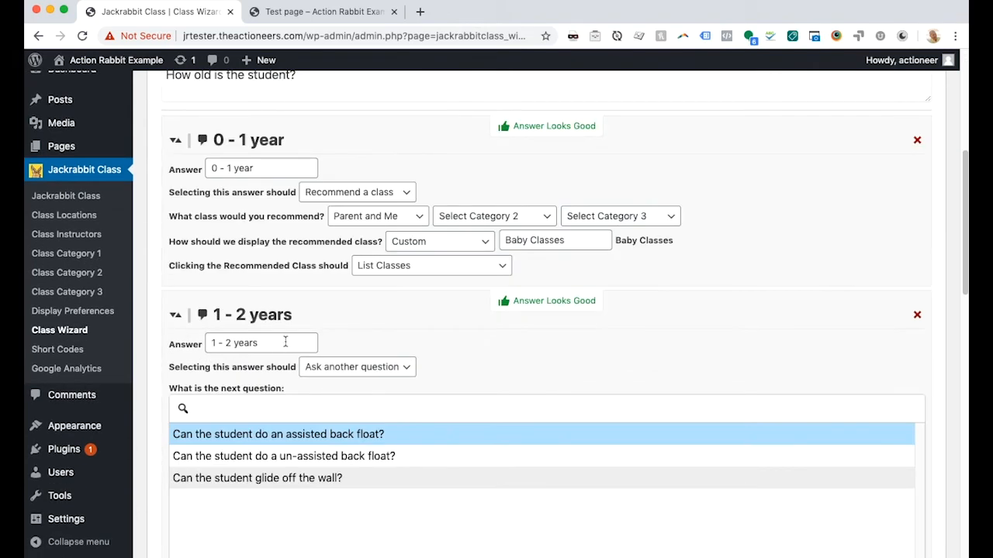
pyautogui.scroll(-2, 272, 293)
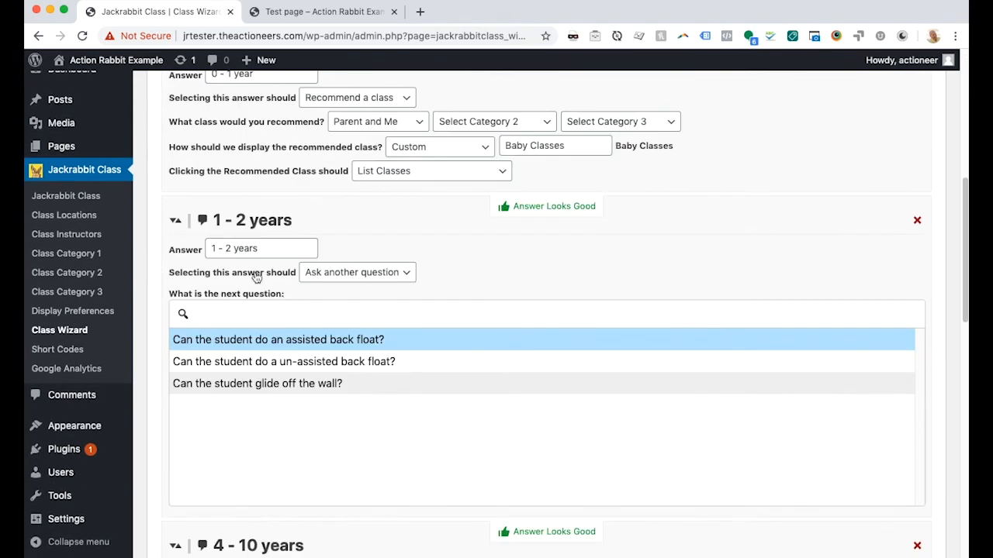
pyautogui.scroll(3, 206, 224)
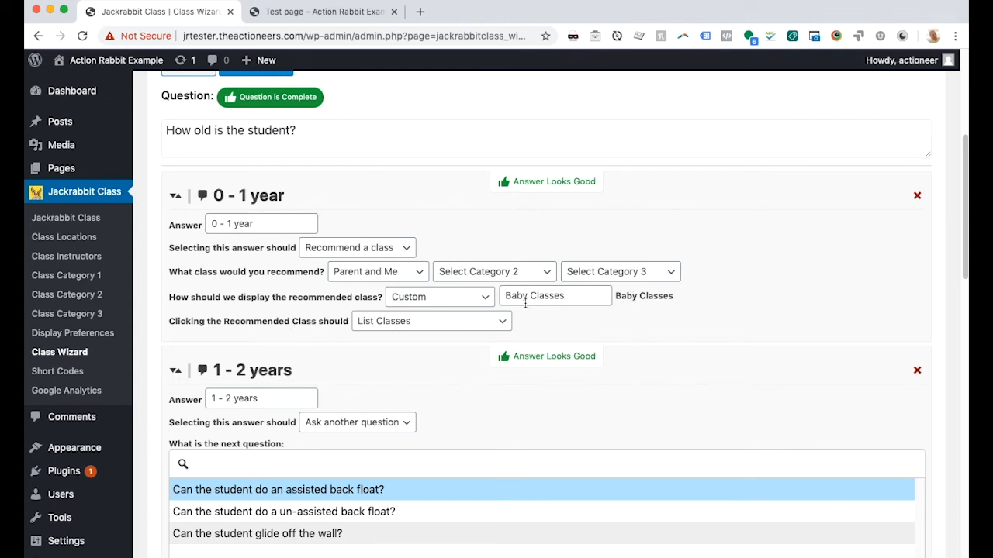
pyautogui.scroll(-2, 246, 361)
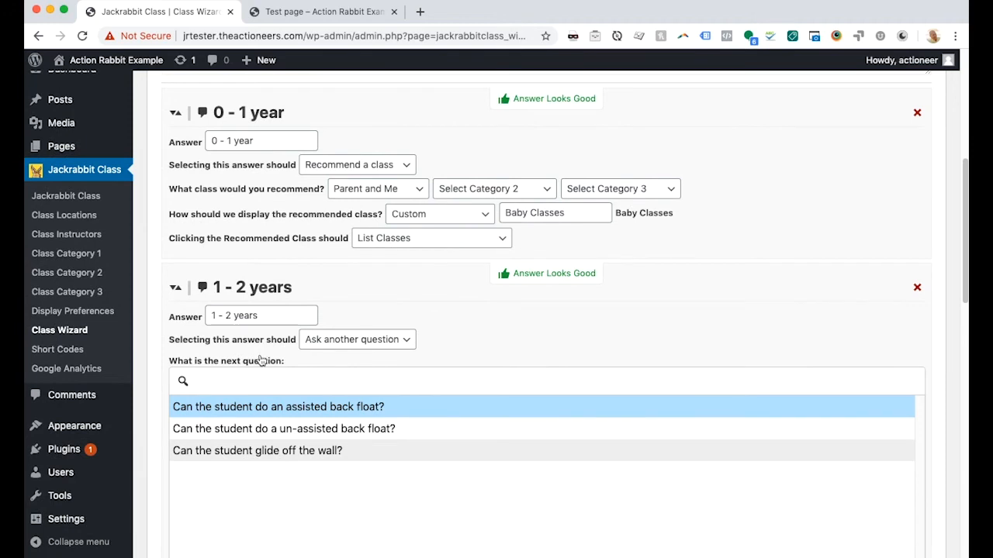
pyautogui.scroll(-1, 262, 362)
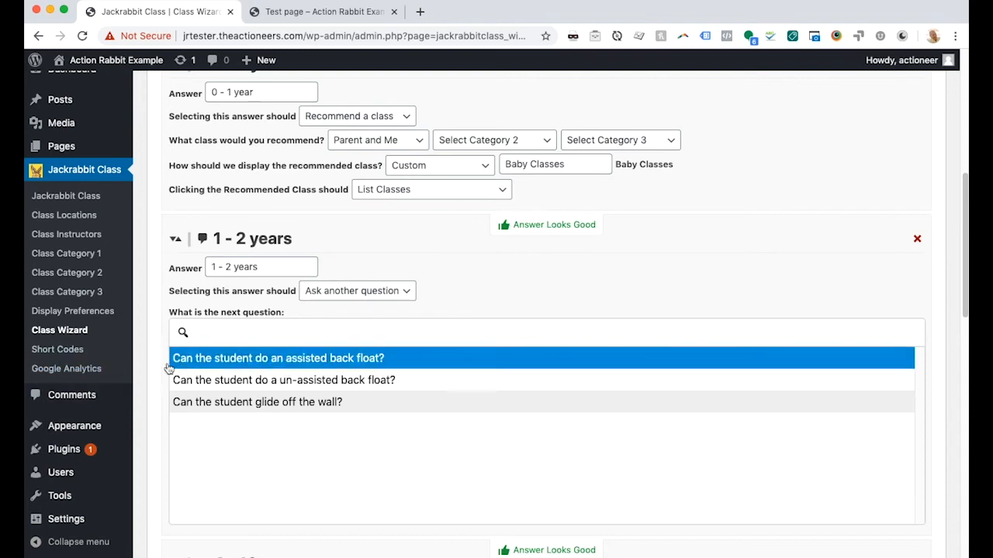
pyautogui.scroll(-5, 418, 415)
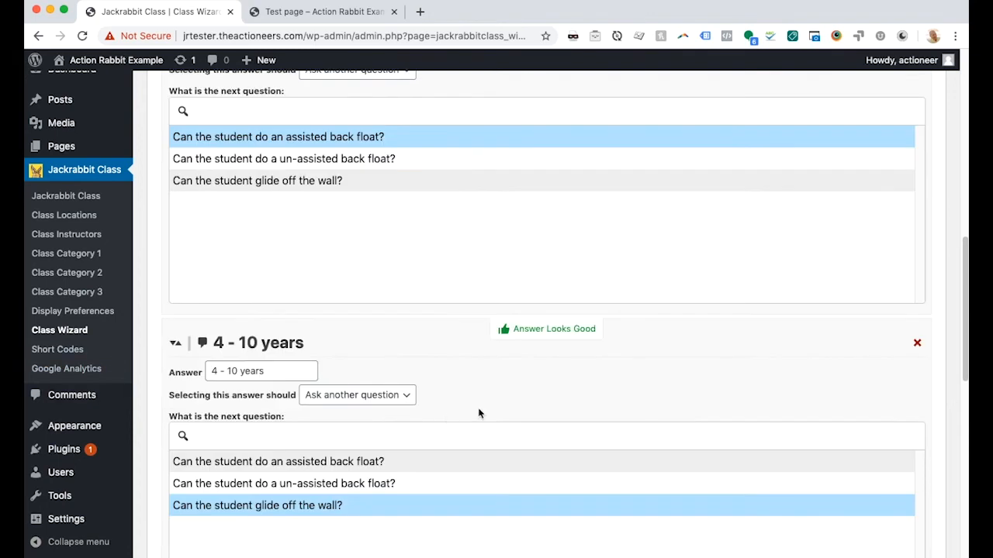
pyautogui.scroll(-3, 426, 398)
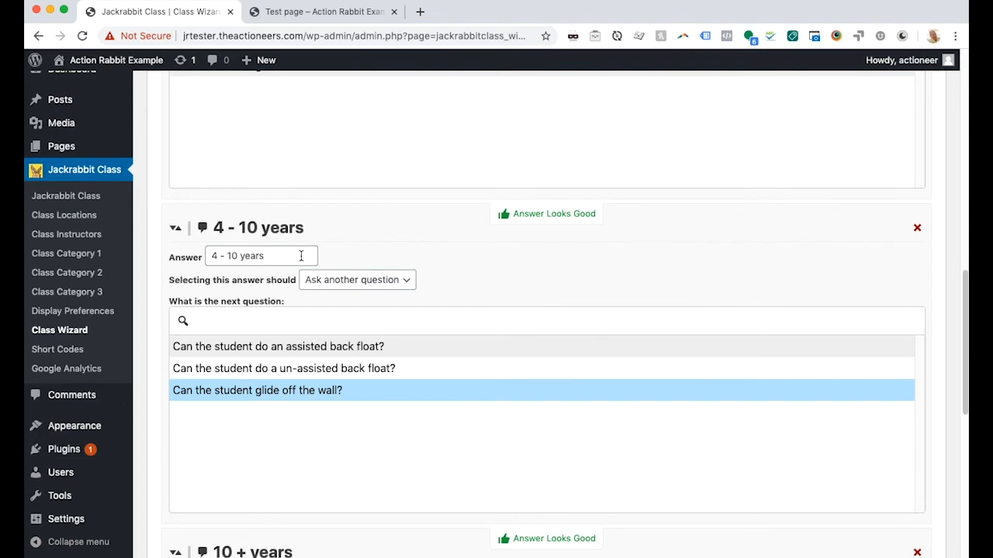
pyautogui.scroll(-2, 306, 395)
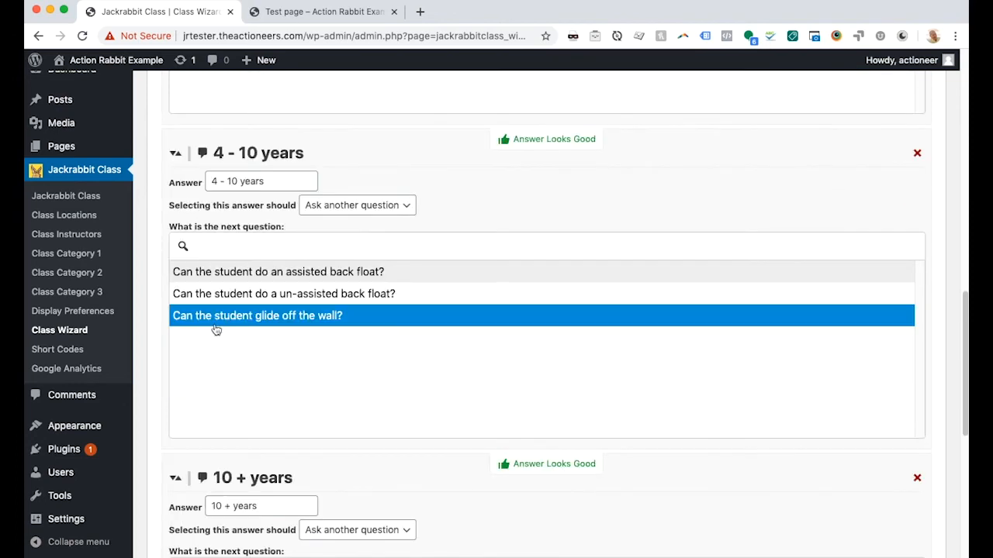
pyautogui.scroll(-3, 345, 325)
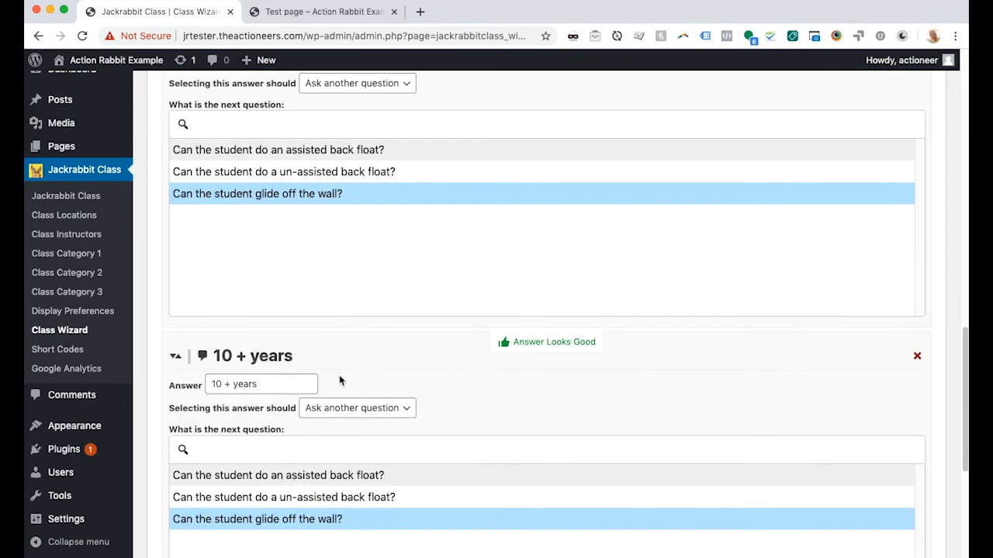
pyautogui.scroll(20, 364, 389)
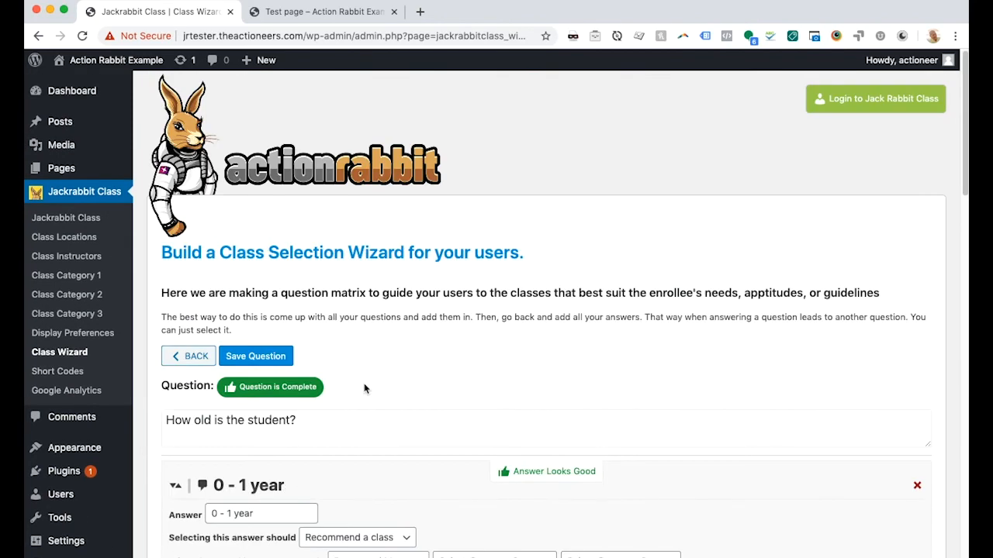
pyautogui.click(189, 356)
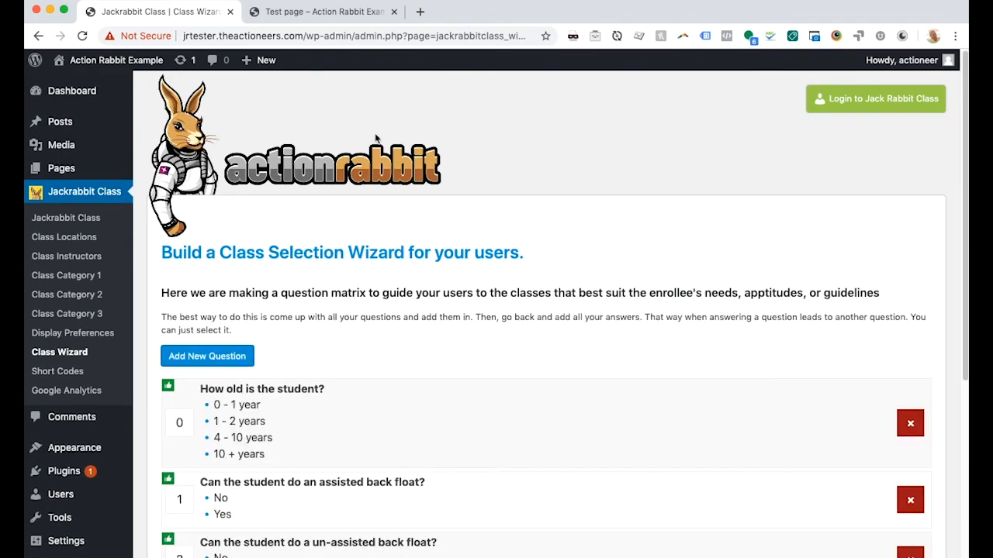
# Switch to the Test page, reload it, and look over the location choices and the wizard's student age question
pyautogui.click(322, 11)
pyautogui.press('super+r')
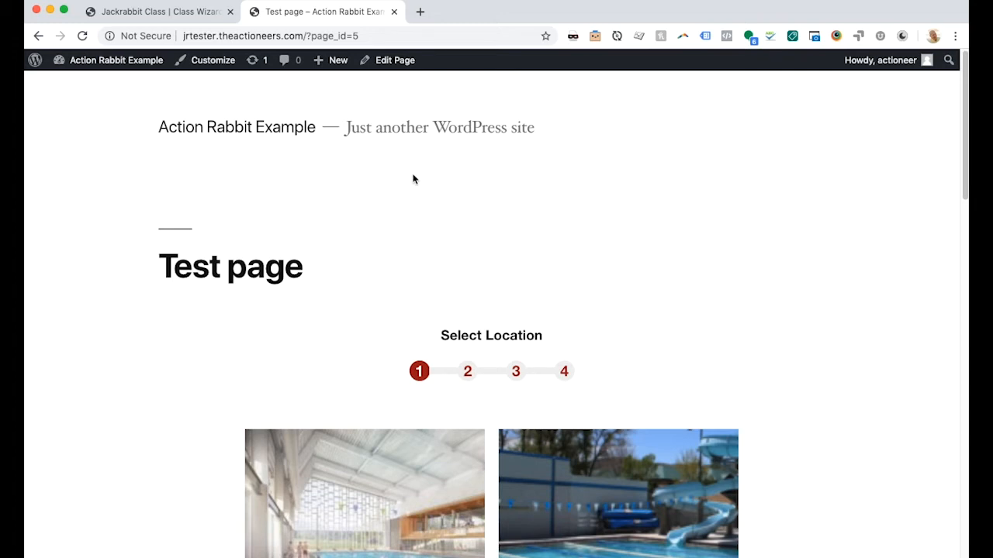
pyautogui.scroll(-2, 402, 184)
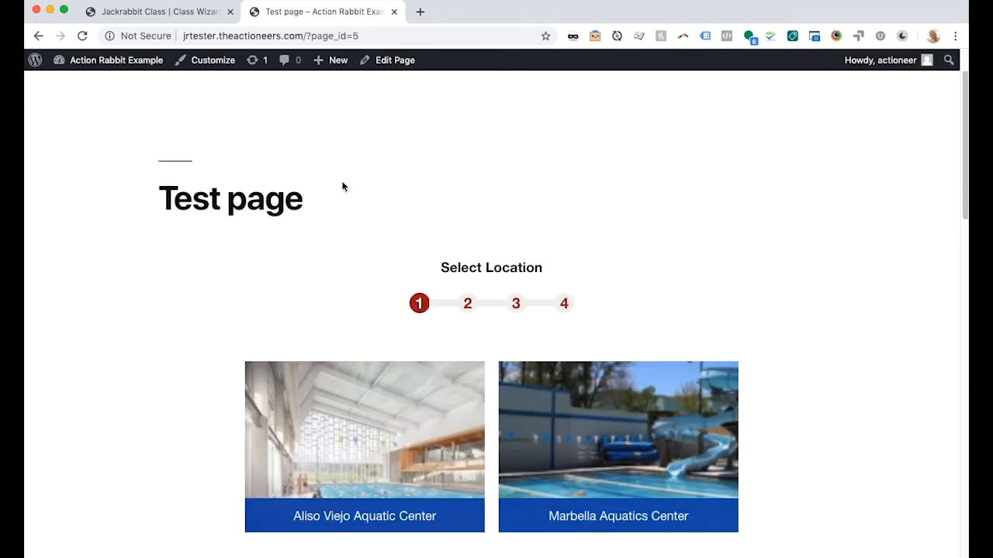
pyautogui.scroll(-2, 212, 171)
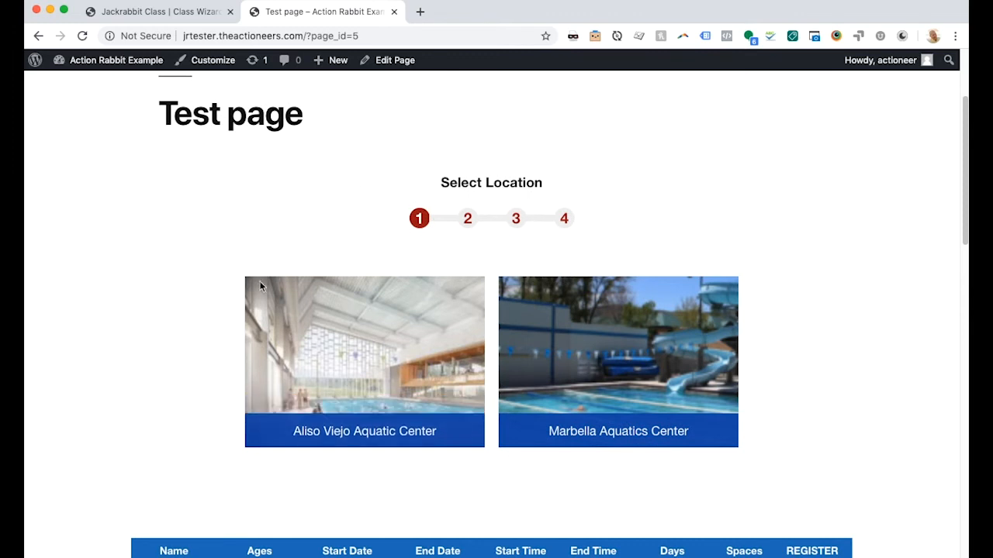
pyautogui.moveTo(80, 53)
pyautogui.click(82, 36)
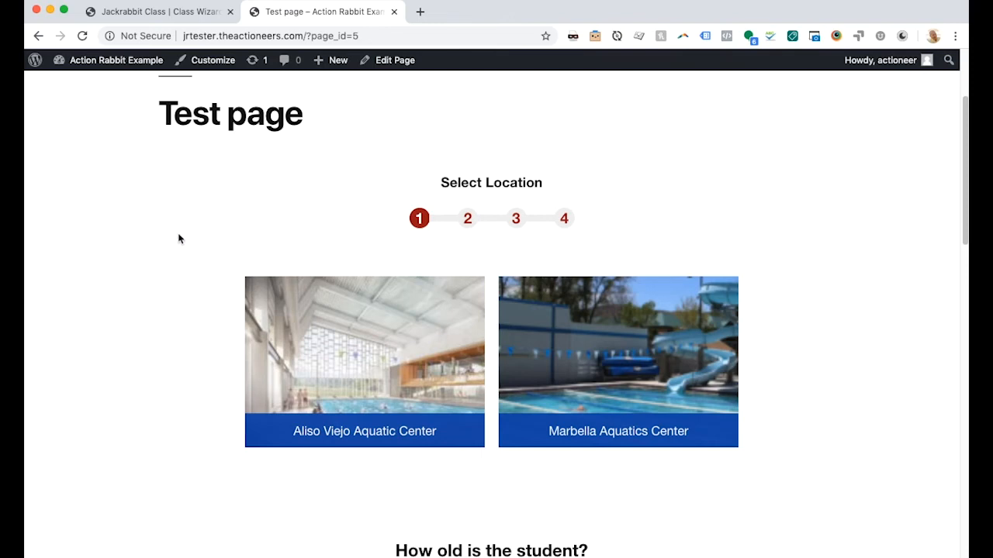
pyautogui.scroll(-5, 177, 239)
pyautogui.scroll(-3, 174, 238)
pyautogui.scroll(6, 173, 238)
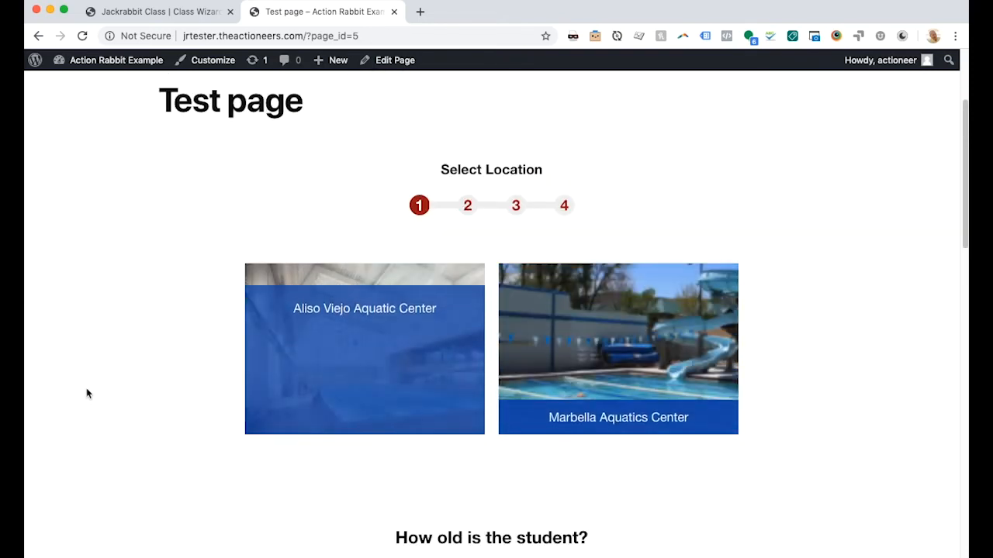
pyautogui.scroll(-5, 102, 393)
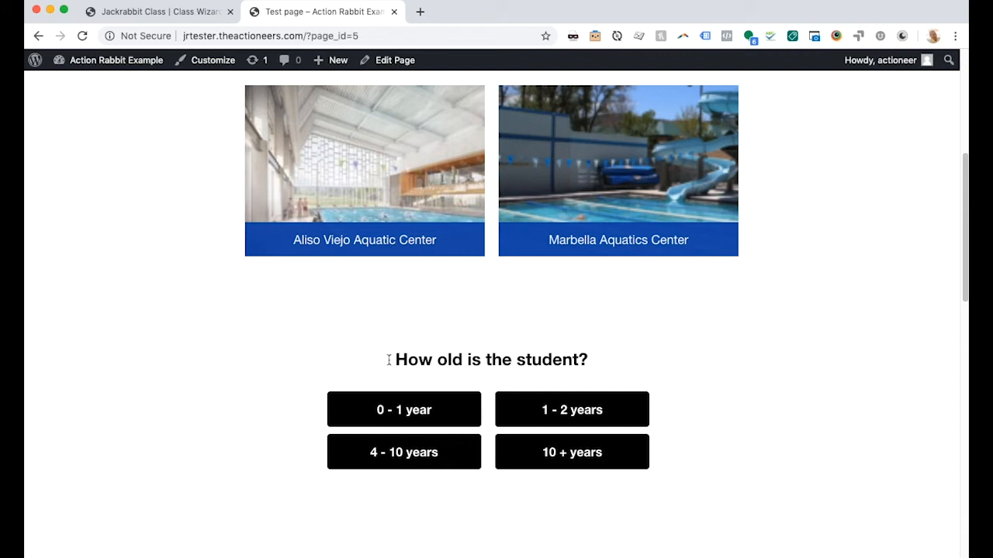
# Answer the age question with "0 - 1 year" and open the recommended Baby Classes
pyautogui.click(401, 417)
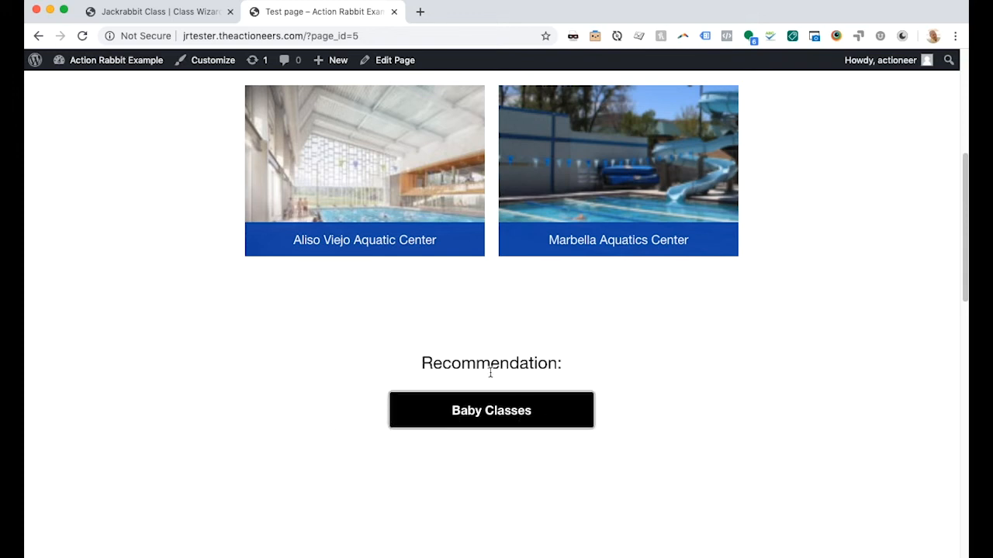
pyautogui.moveTo(427, 365); pyautogui.dragTo(592, 370)
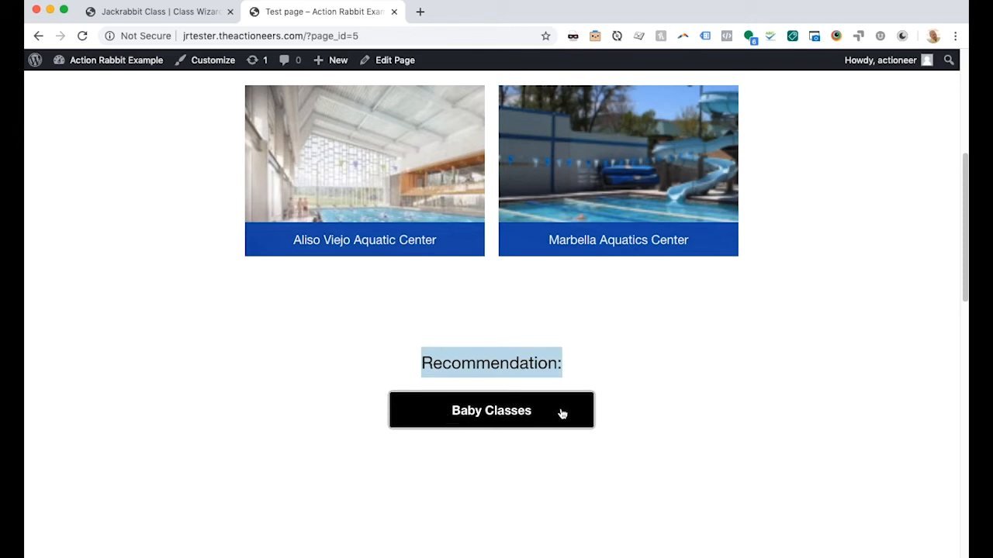
pyautogui.click(508, 424)
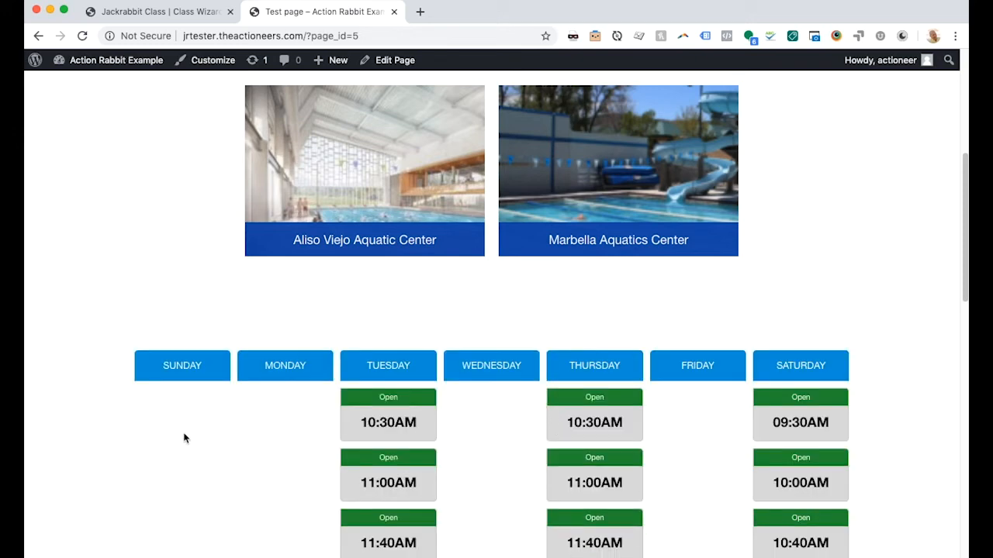
# Examine the details of the Tuesday and Thursday class times in the weekly Baby Classes schedule
pyautogui.scroll(-2, 184, 437)
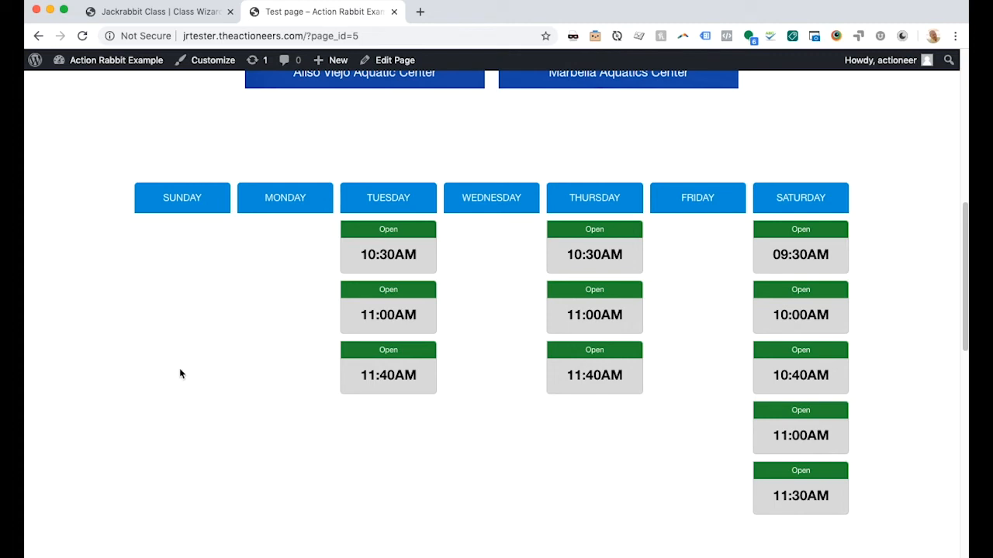
pyautogui.moveTo(388, 375)
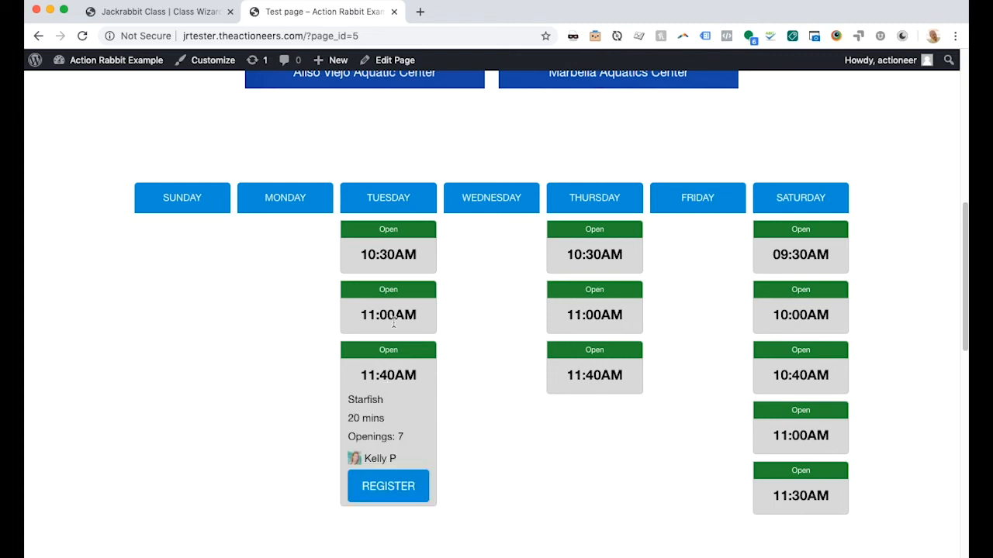
pyautogui.moveTo(393, 262)
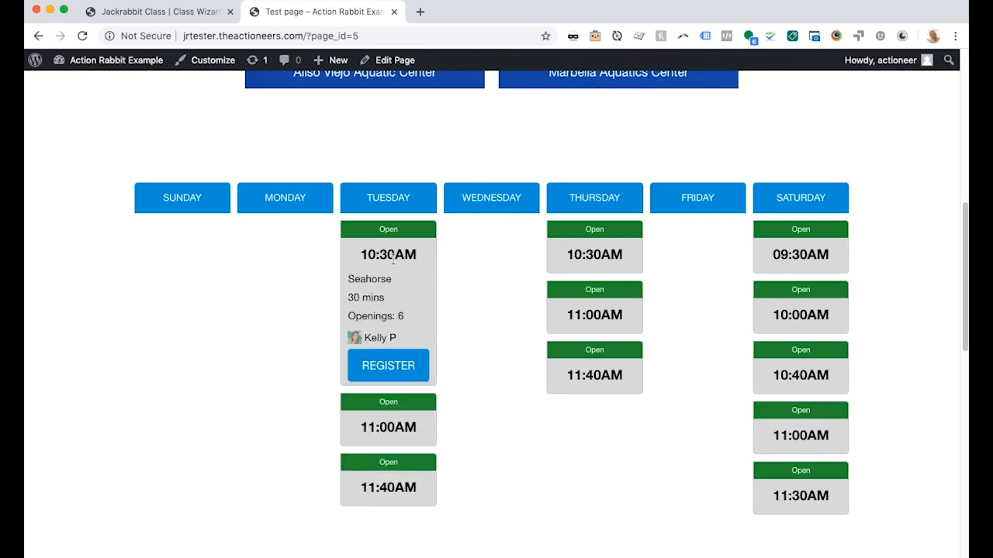
pyautogui.moveTo(379, 393)
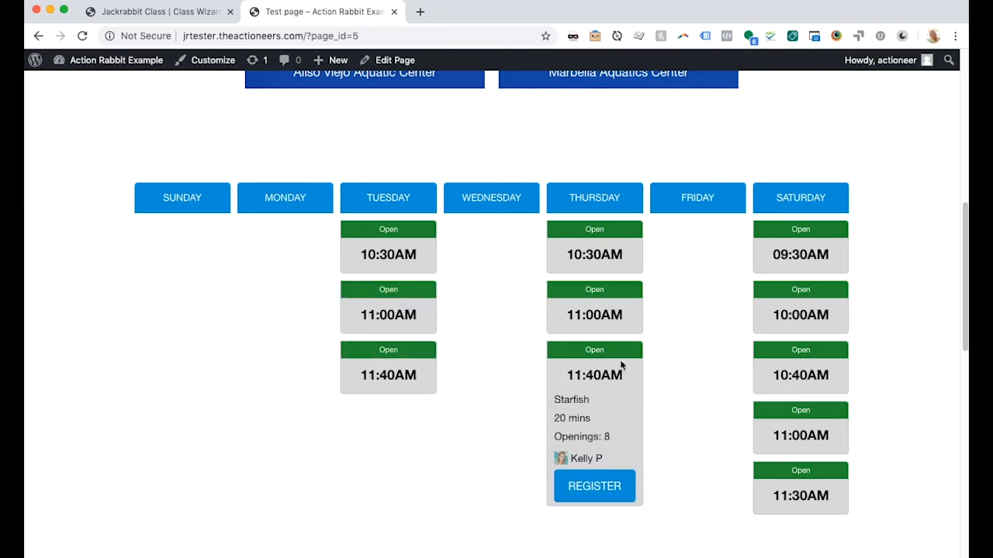
# Examine the details of the Saturday class times in the weekly Baby Classes schedule
pyautogui.moveTo(602, 295)
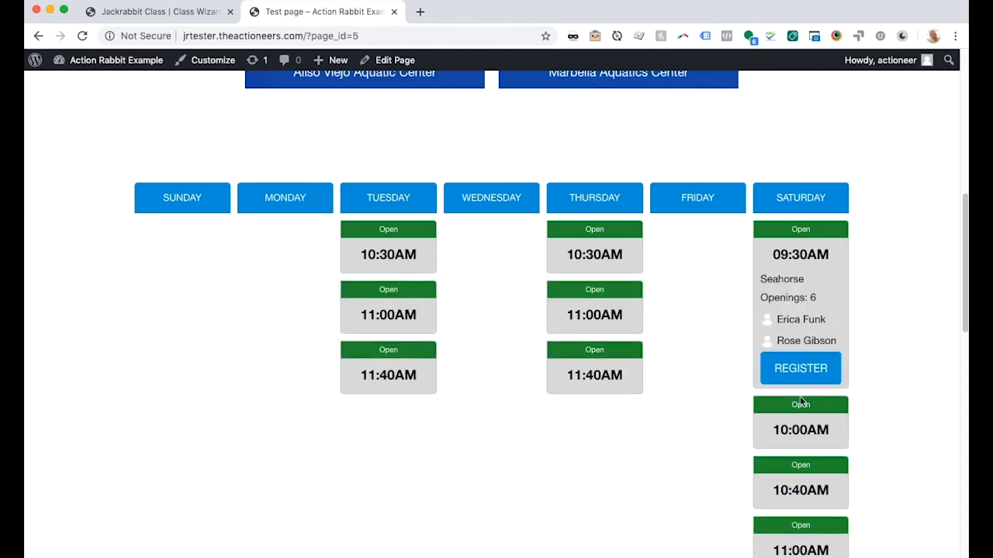
pyautogui.moveTo(786, 439)
pyautogui.scroll(-1, 777, 482)
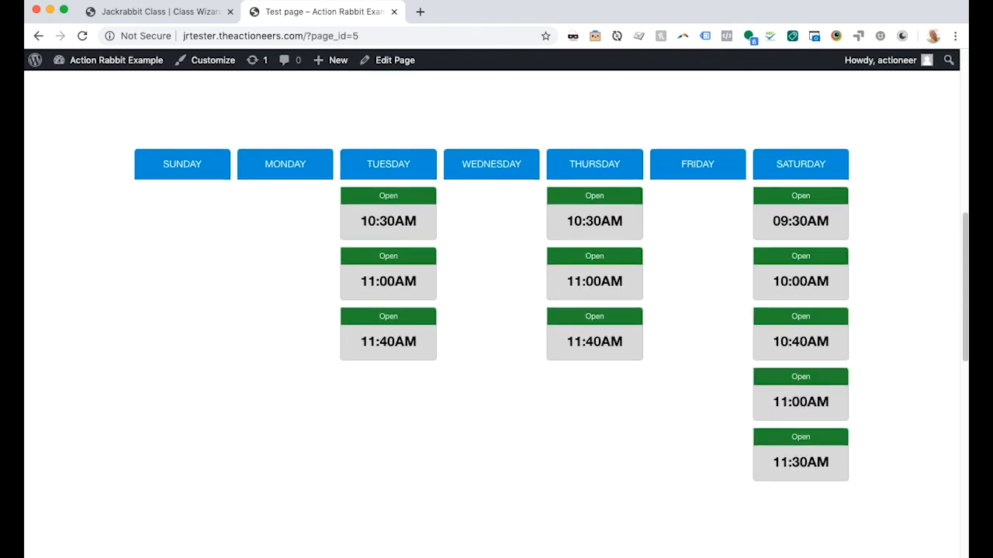
pyautogui.scroll(3, 110, 119)
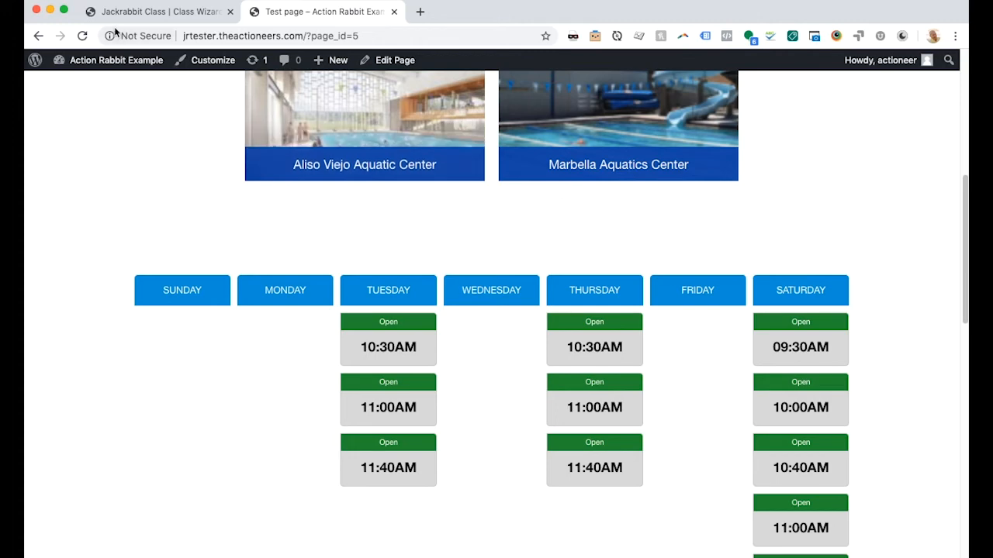
# In the plugin's Display Preferences, enable the low enrollment class indicator and the instructor filter, and save the calendar layout
pyautogui.click(158, 15)
pyautogui.click(82, 334)
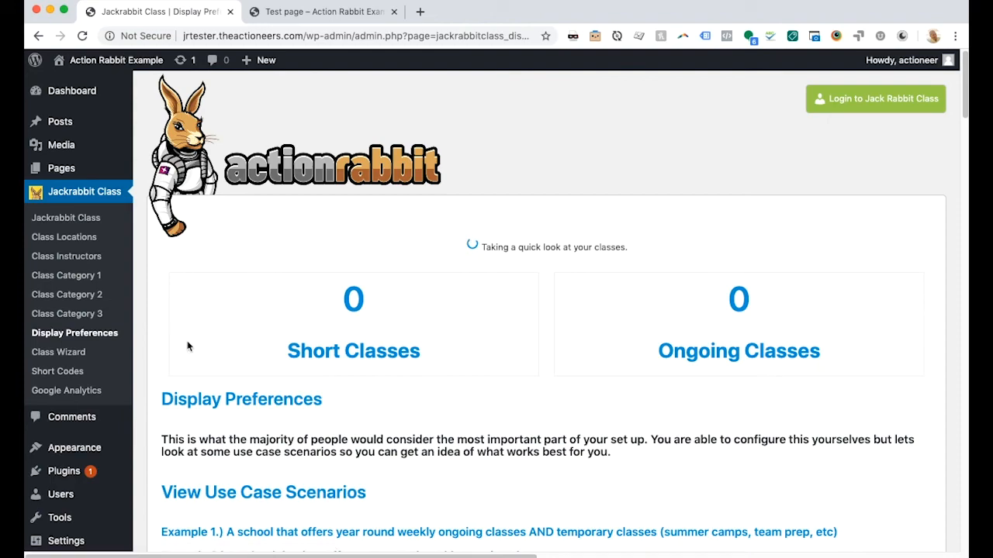
pyautogui.scroll(-10, 155, 334)
pyautogui.scroll(-20, 153, 339)
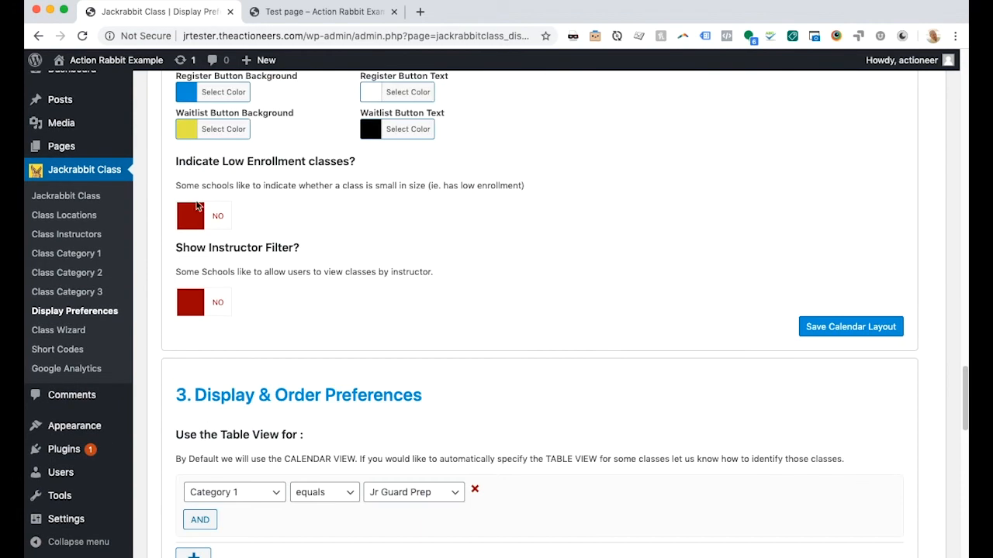
pyautogui.click(199, 222)
pyautogui.click(200, 360)
pyautogui.click(861, 385)
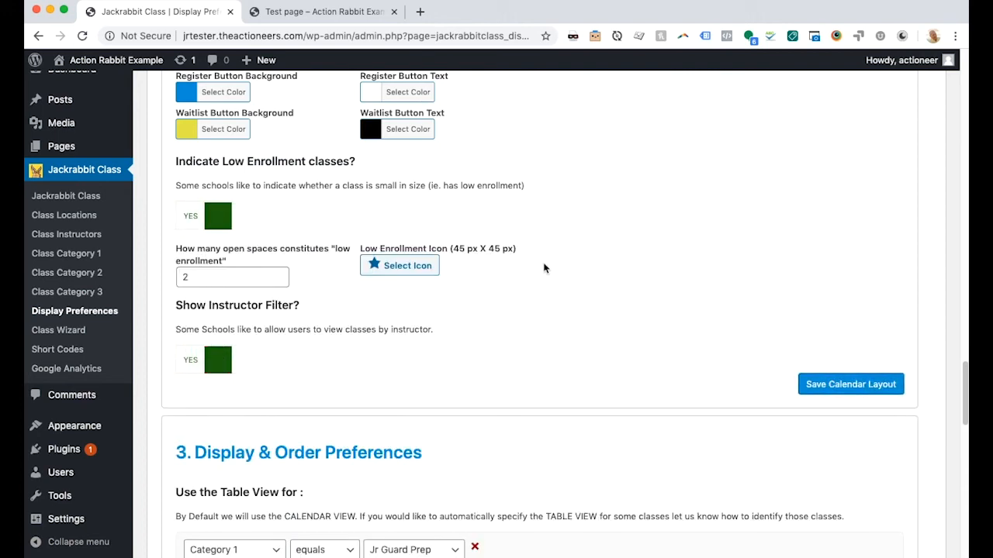
# Reload the Test page, answer the age question with "0 - 1 year" and open the recommended class schedule
pyautogui.click(303, 13)
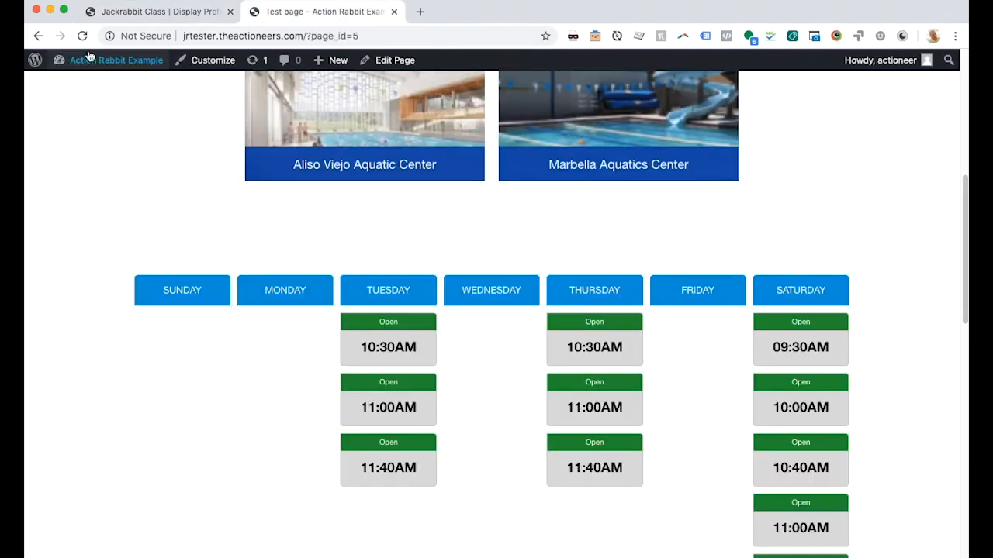
pyautogui.click(82, 36)
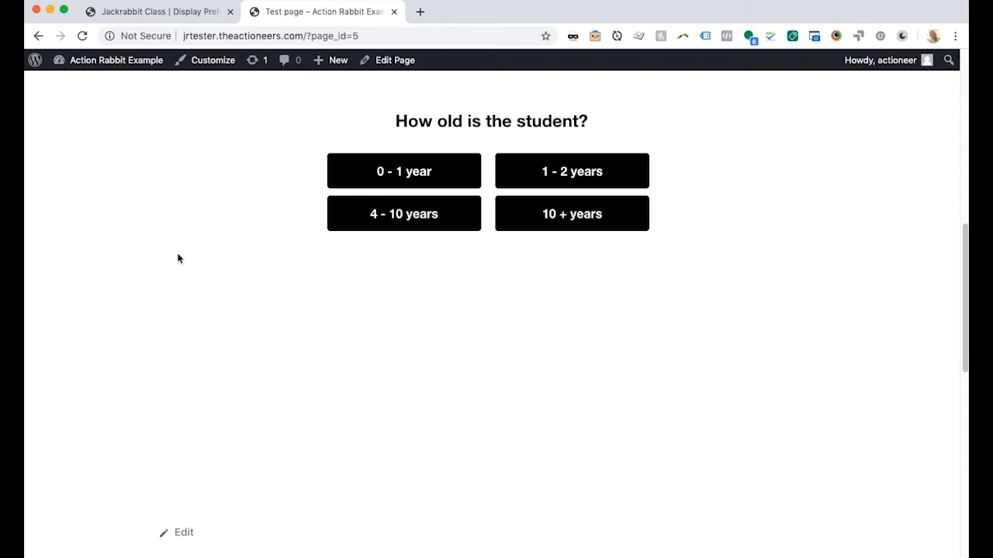
pyautogui.click(406, 175)
pyautogui.click(485, 186)
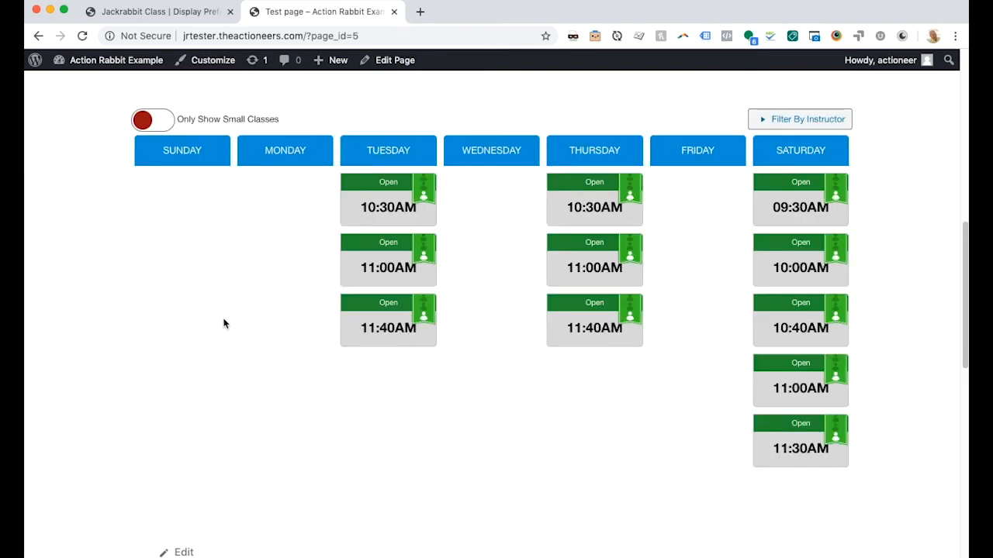
# Filter the schedule by the first listed instructor, inspect the Tuesday and Thursday 10:30AM classes, and clear the filter
pyautogui.click(793, 119)
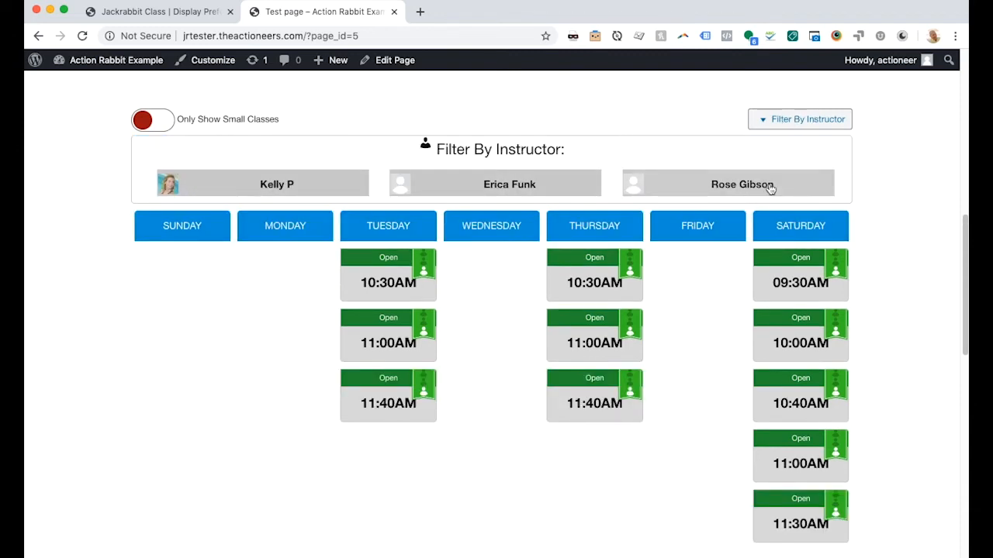
pyautogui.scroll(-1, 216, 334)
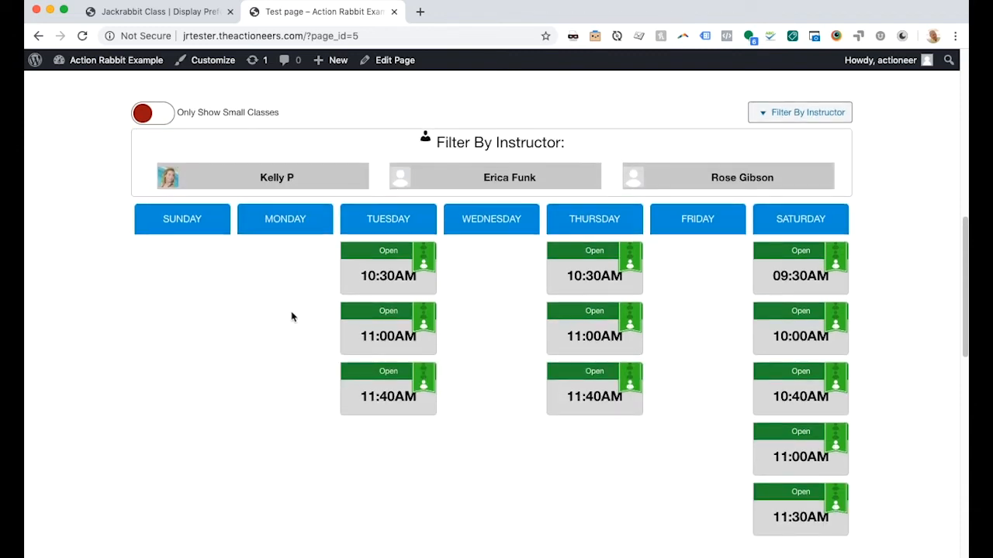
pyautogui.click(272, 188)
pyautogui.click(420, 283)
pyautogui.click(579, 271)
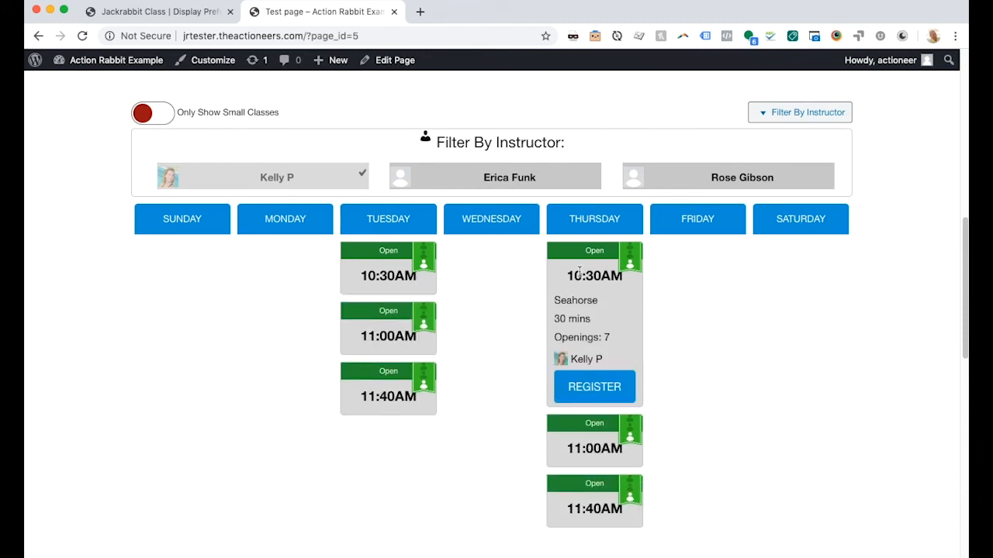
pyautogui.click(563, 449)
pyautogui.click(280, 183)
# Filter the schedule by the second listed instructor, inspect the Saturday 09:30AM and 10:00AM classes, and clear the filter
pyautogui.click(476, 183)
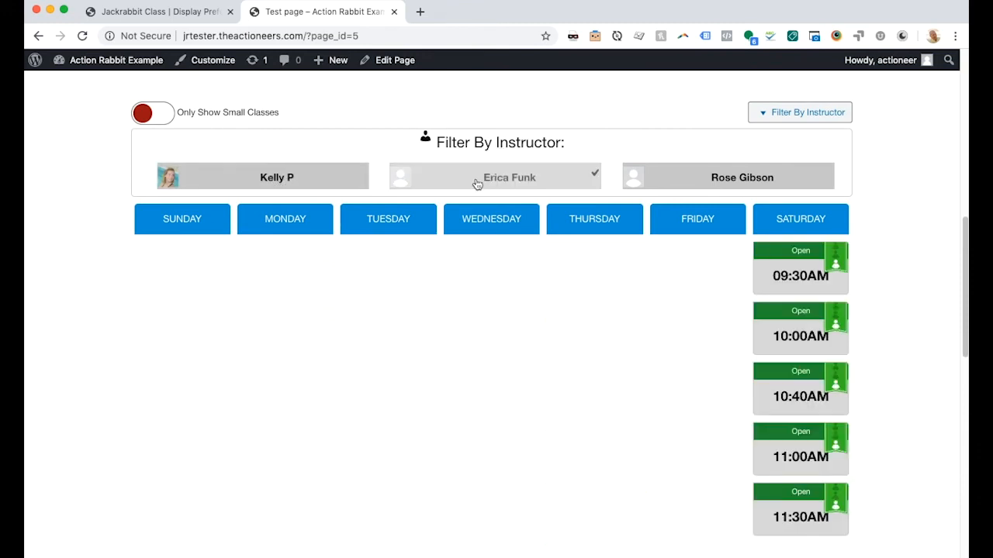
pyautogui.click(825, 291)
pyautogui.click(785, 452)
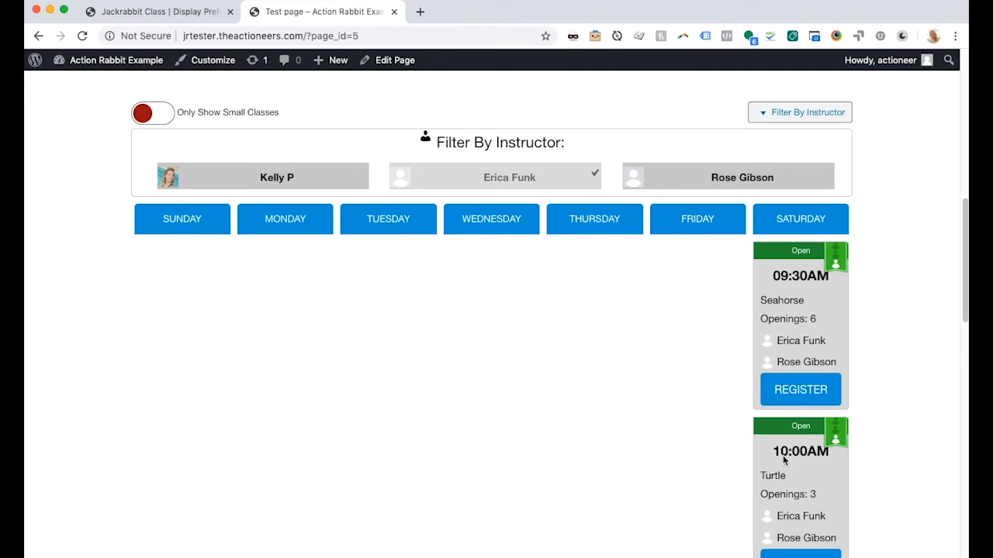
pyautogui.click(491, 192)
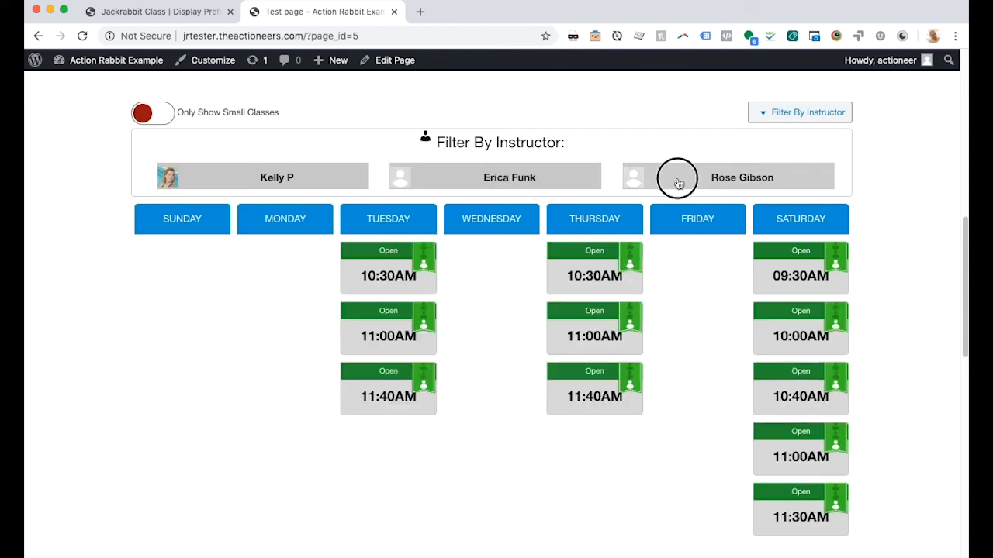
# Filter the schedule by the third listed instructor, remove that filter, and collapse the instructor filter options
pyautogui.click(676, 182)
pyautogui.click(709, 187)
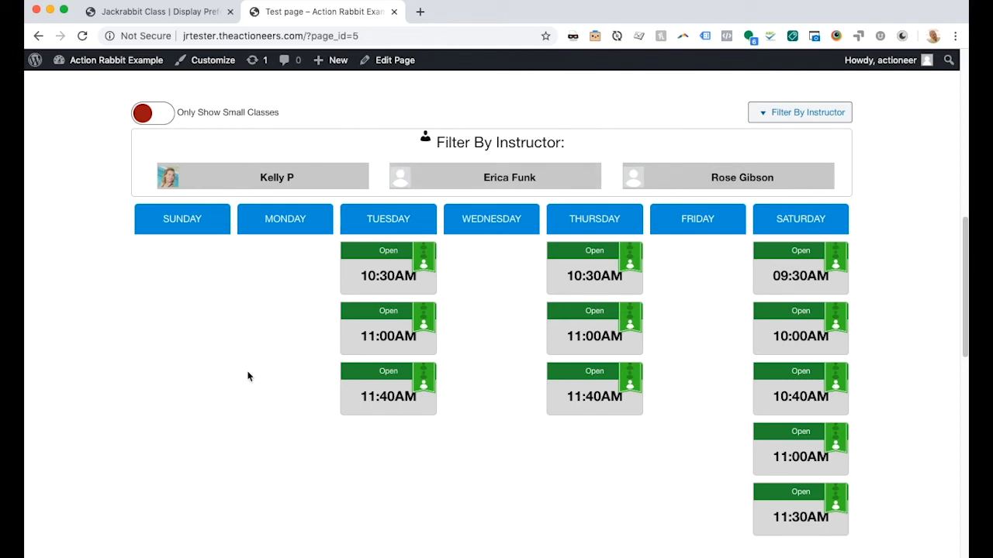
pyautogui.scroll(1, 218, 390)
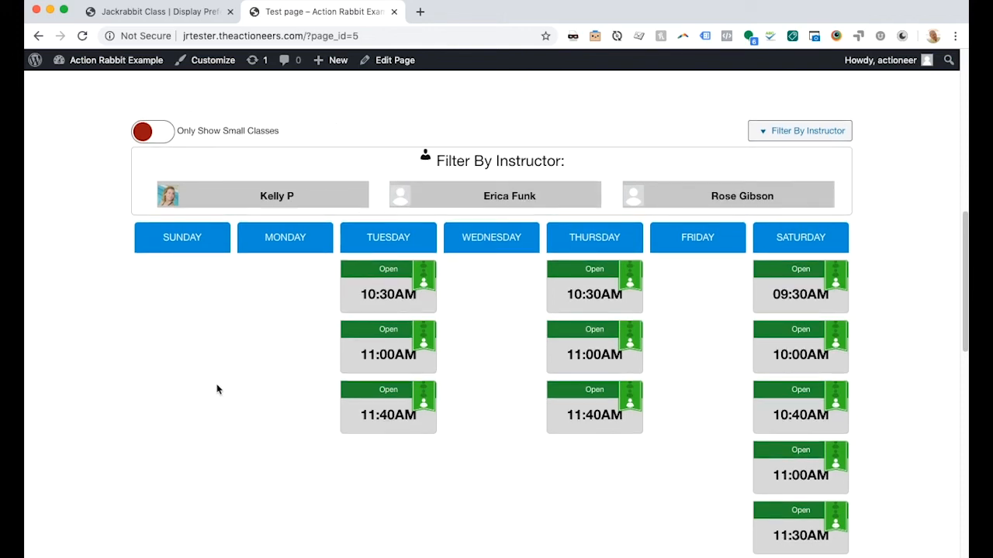
pyautogui.scroll(1, 218, 390)
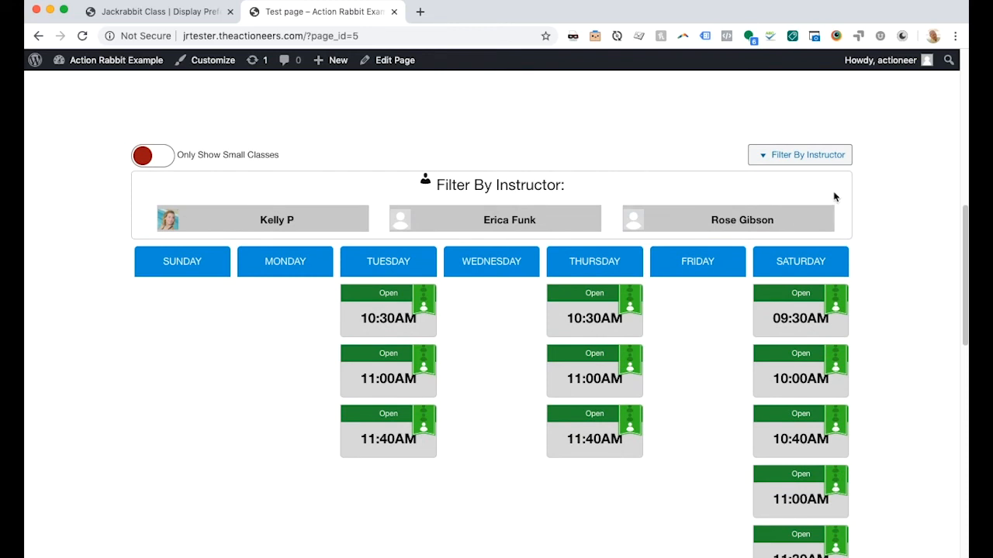
pyautogui.click(821, 161)
# Reload the Test page, answer "1 - 2 years" and "No" to the assisted back float, and open the recommended Parent and Me classes
pyautogui.click(83, 36)
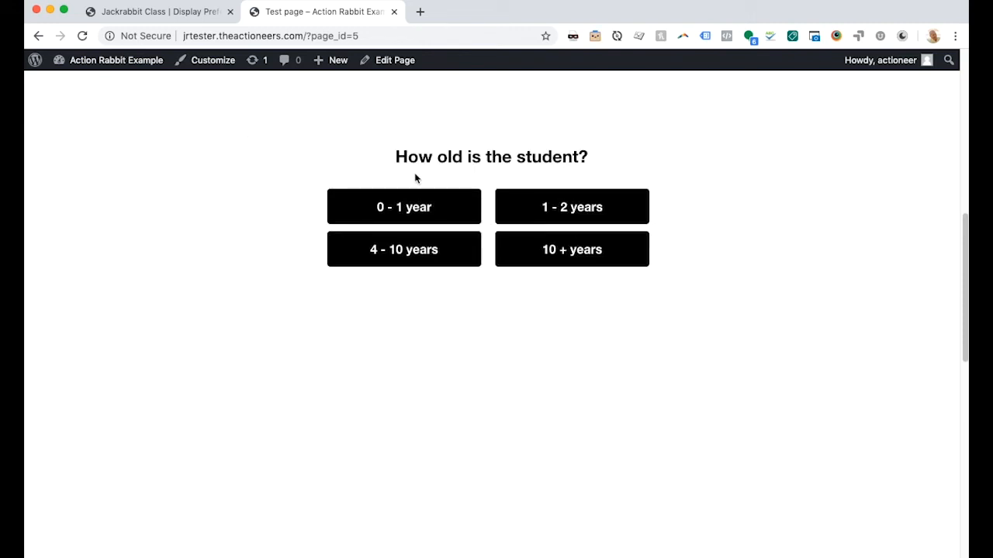
pyautogui.click(586, 216)
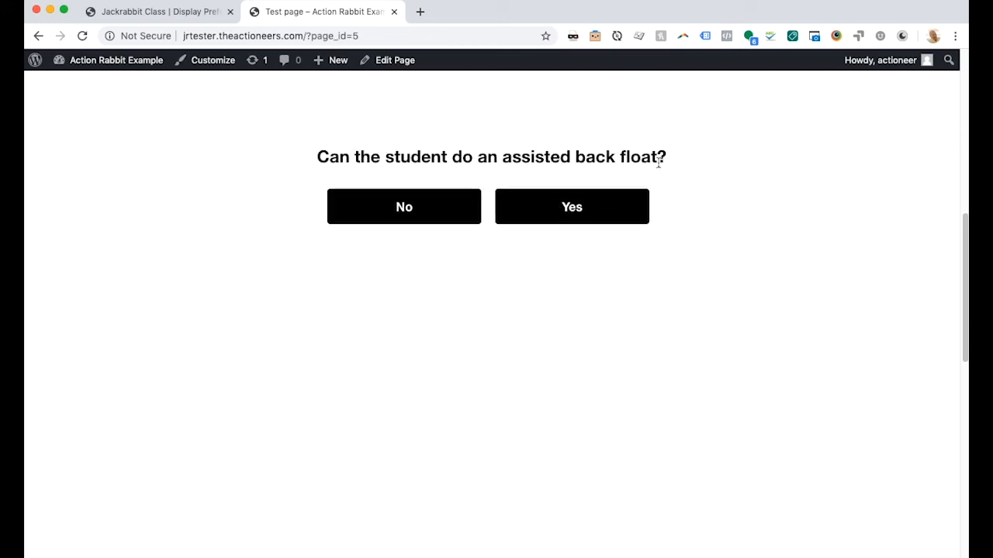
pyautogui.click(403, 213)
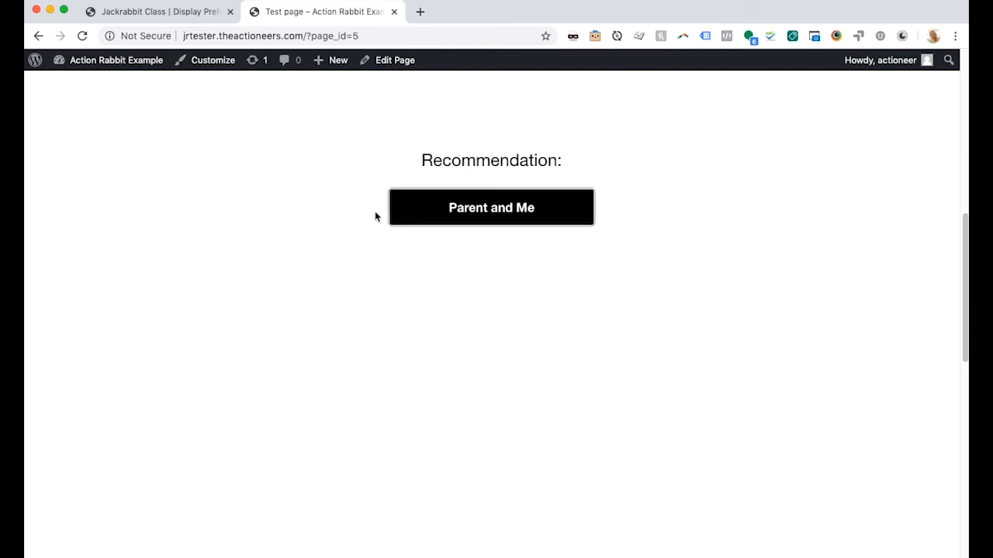
pyautogui.click(504, 213)
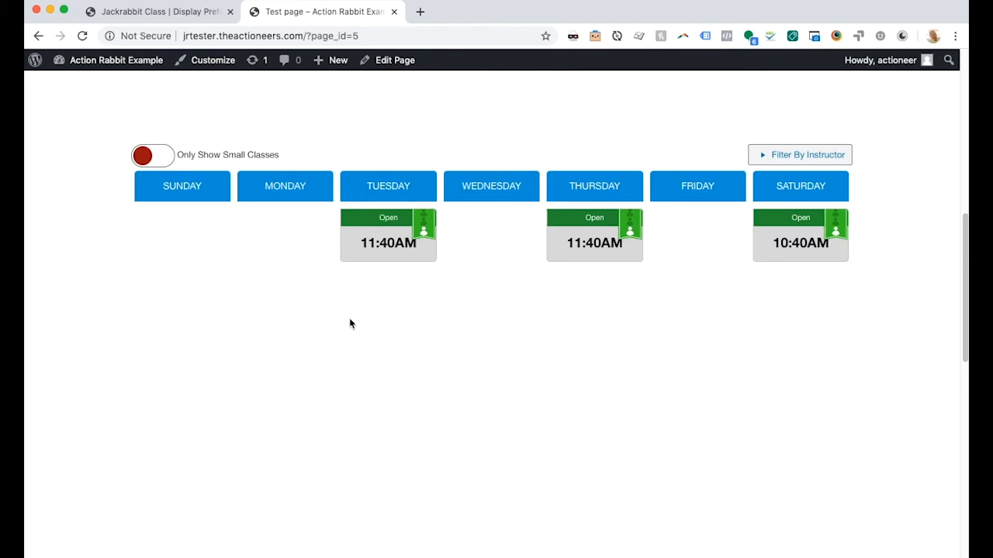
pyautogui.moveTo(376, 260)
# In the Class Wizard settings, examine how the answers of "Can the student do an assisted back float?" are configured
pyautogui.click(137, 12)
pyautogui.click(68, 330)
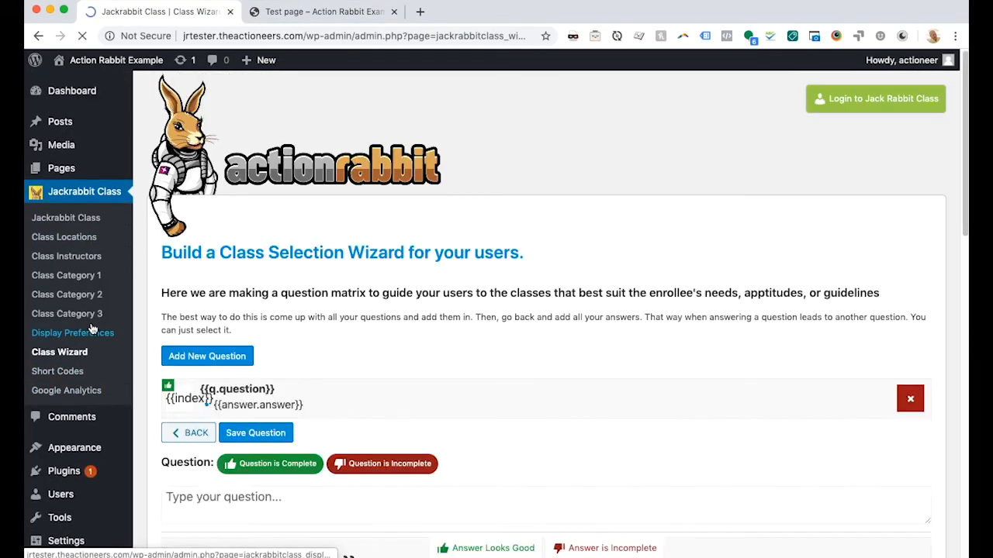
pyautogui.scroll(-2, 313, 364)
pyautogui.click(266, 395)
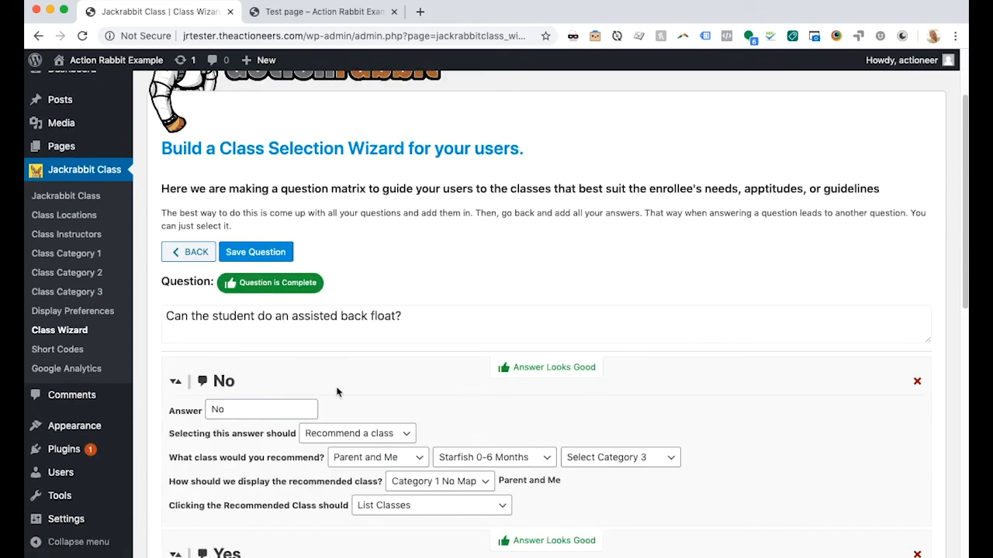
pyautogui.scroll(-2, 342, 375)
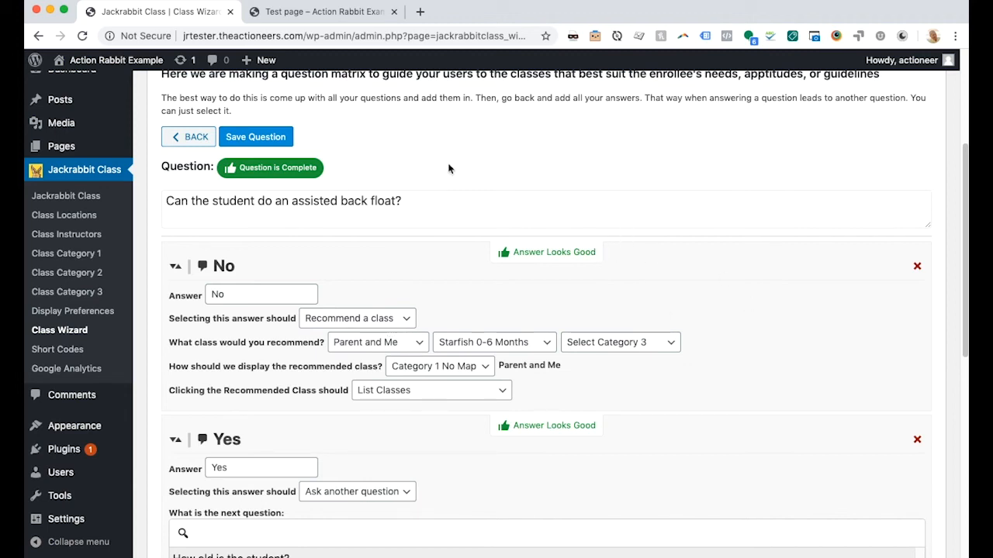
pyautogui.scroll(-5, 378, 268)
pyautogui.scroll(3, 378, 268)
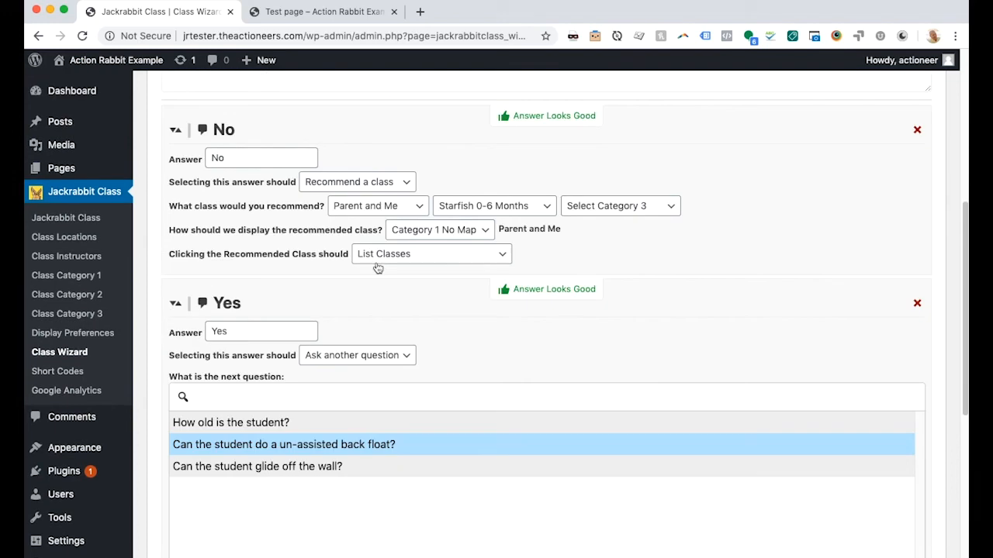
pyautogui.scroll(4, 305, 230)
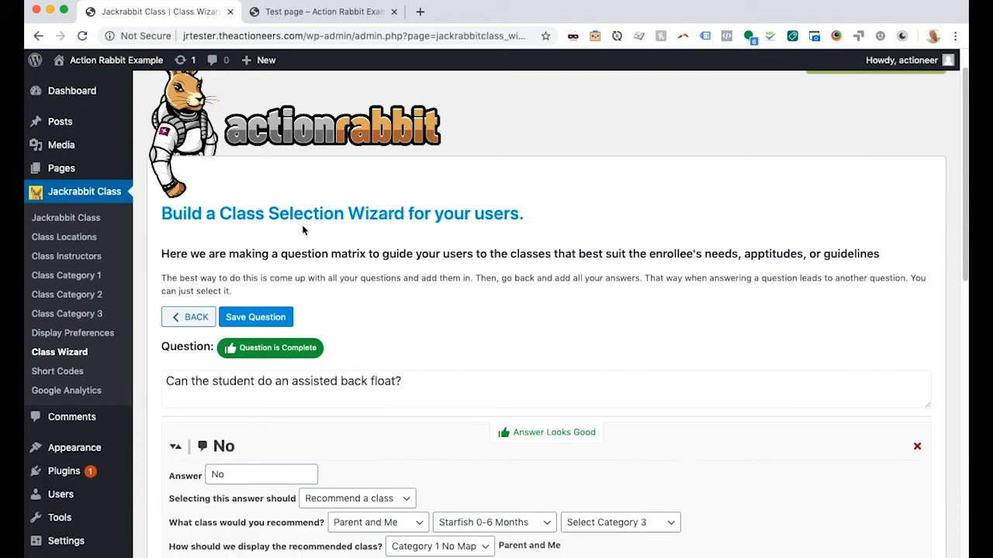
# Return to the question list and review the answer settings of "Can the student do a un-assisted back float?"
pyautogui.click(188, 319)
pyautogui.scroll(-3, 365, 338)
pyautogui.click(332, 304)
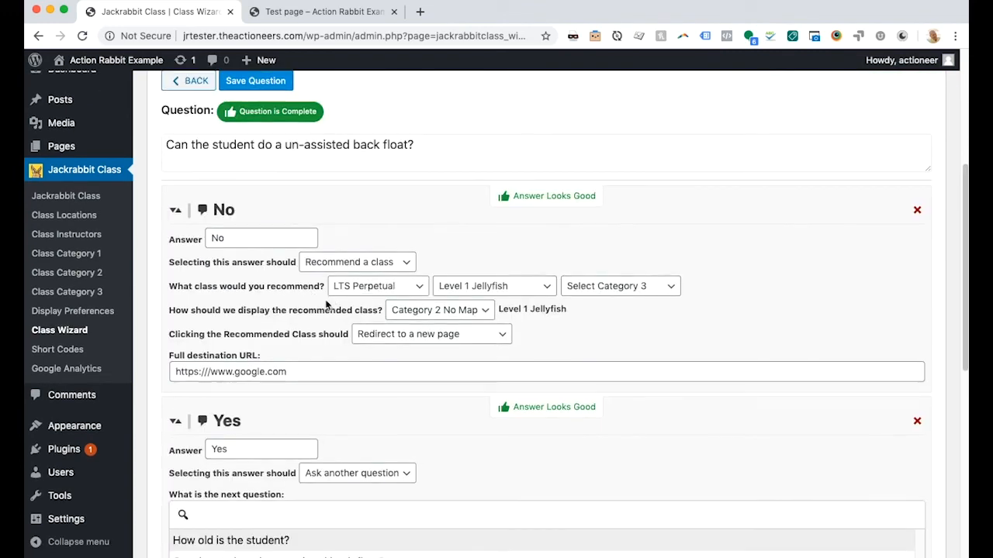
pyautogui.scroll(1, 201, 179)
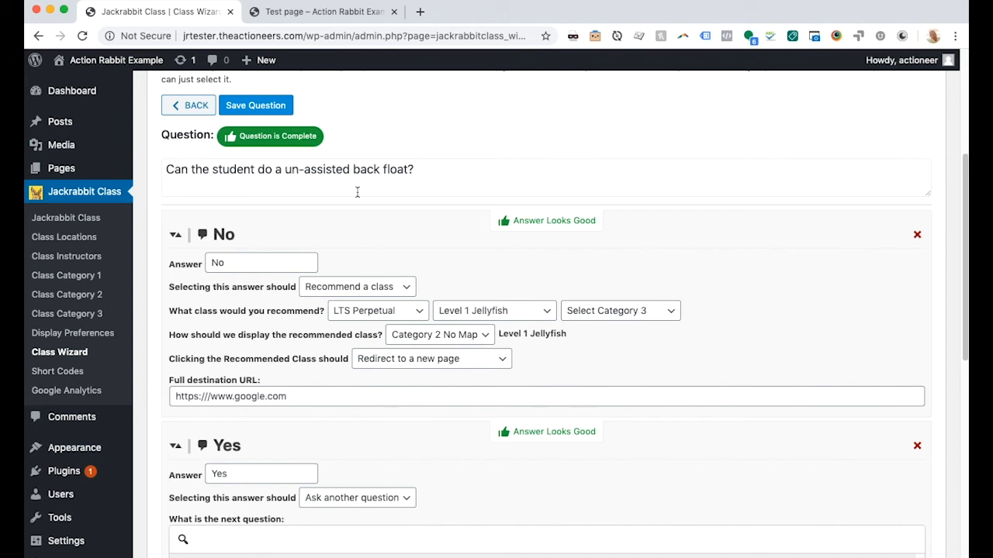
# Reload the Test page, answer "1 - 2 years", "Yes" to assisted and "No" to un-assisted back float, and open the recommended Level 1 Jellyfish
pyautogui.click(283, 12)
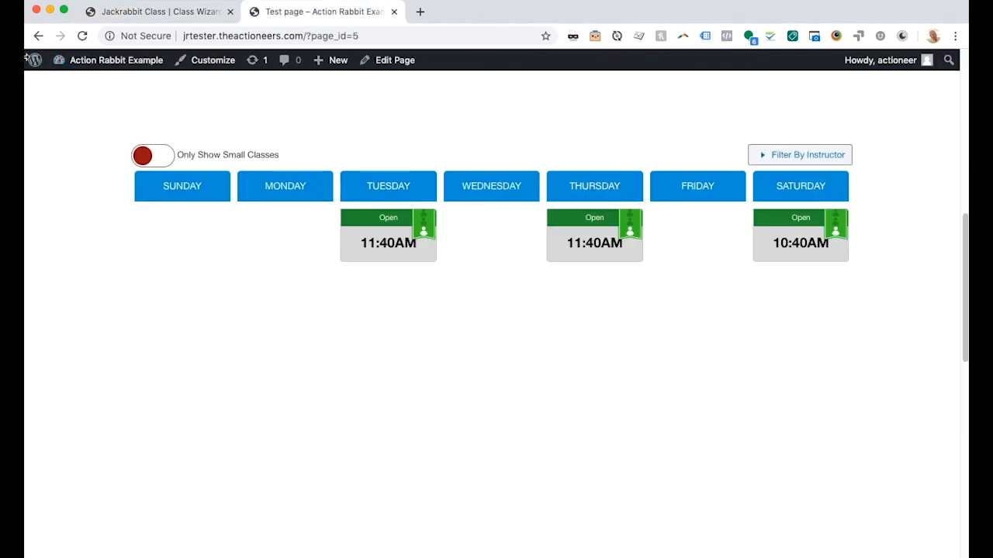
pyautogui.click(81, 36)
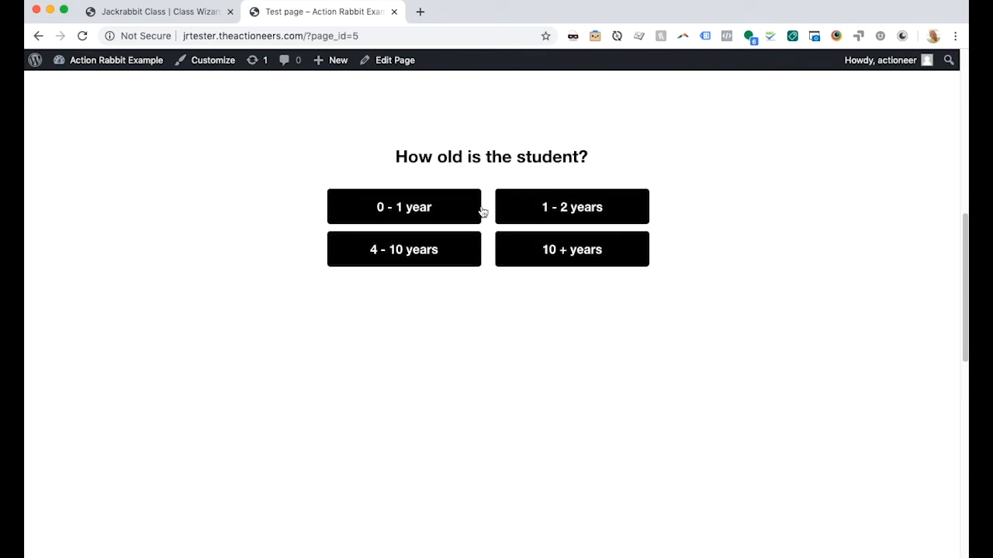
pyautogui.click(575, 212)
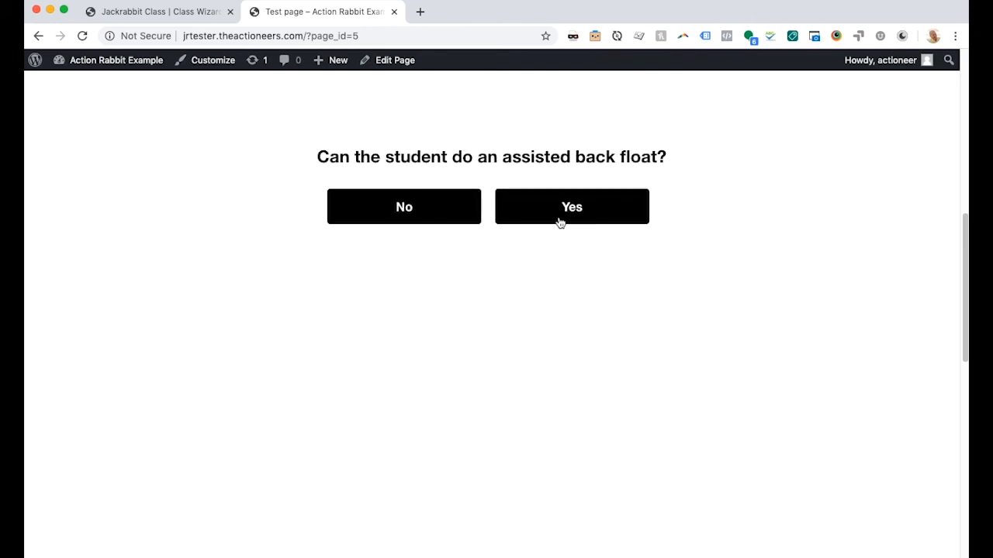
pyautogui.click(568, 218)
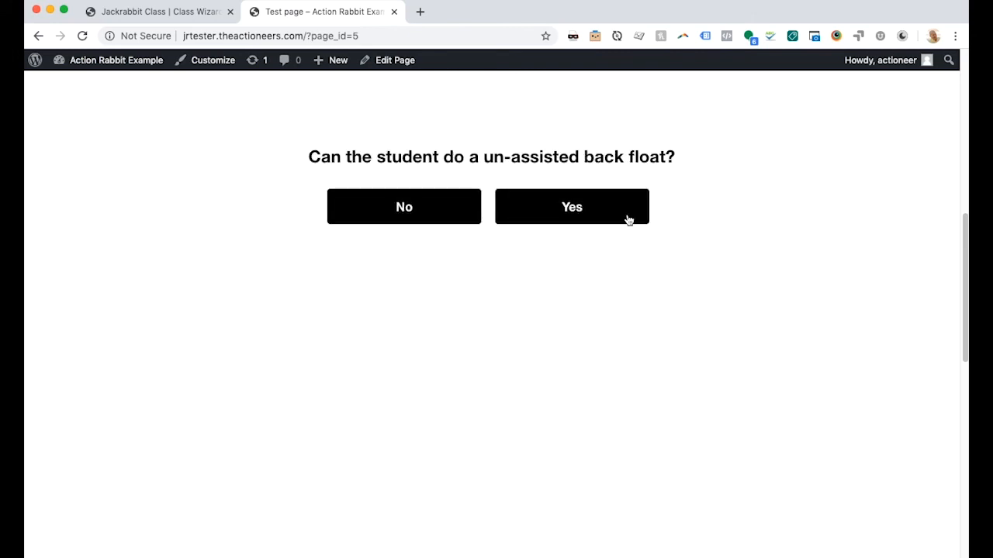
pyautogui.click(390, 222)
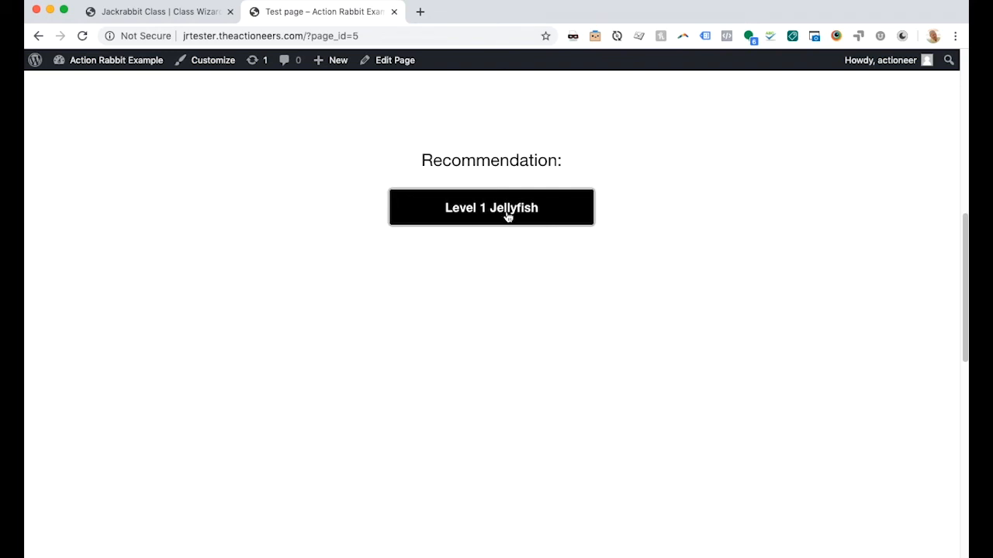
pyautogui.click(484, 215)
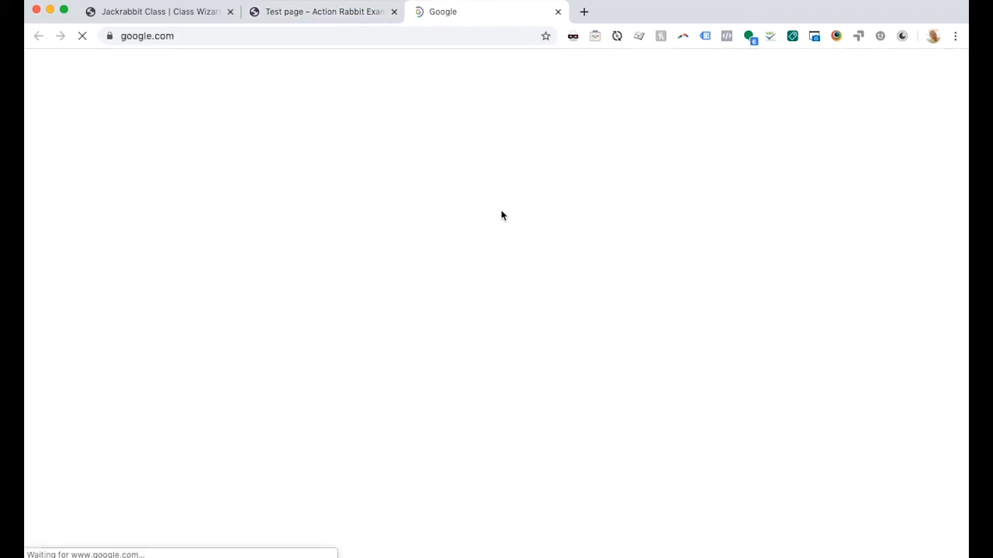
# Close the Google page, reload the Test page and answer "4 - 10 years" to the student's age question
pyautogui.click(557, 13)
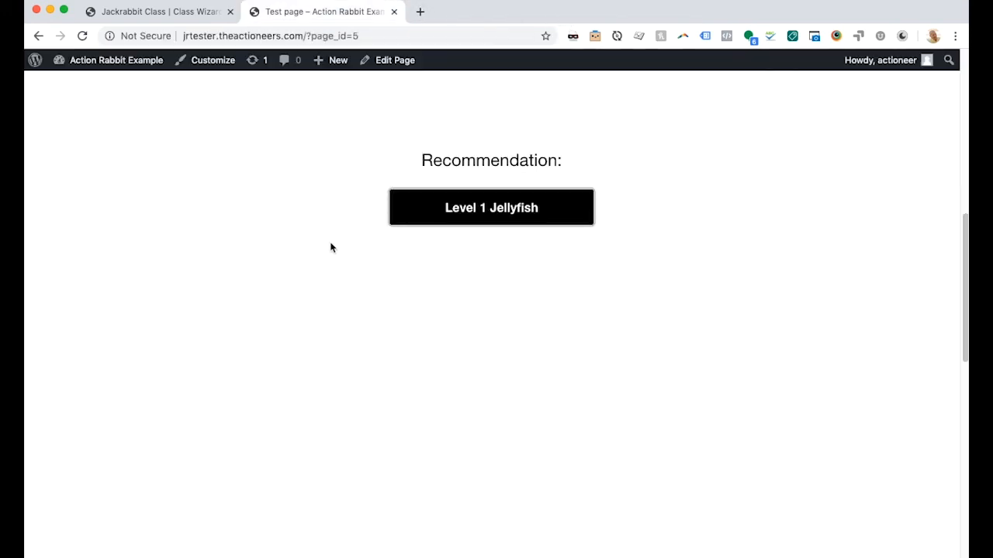
pyautogui.click(82, 35)
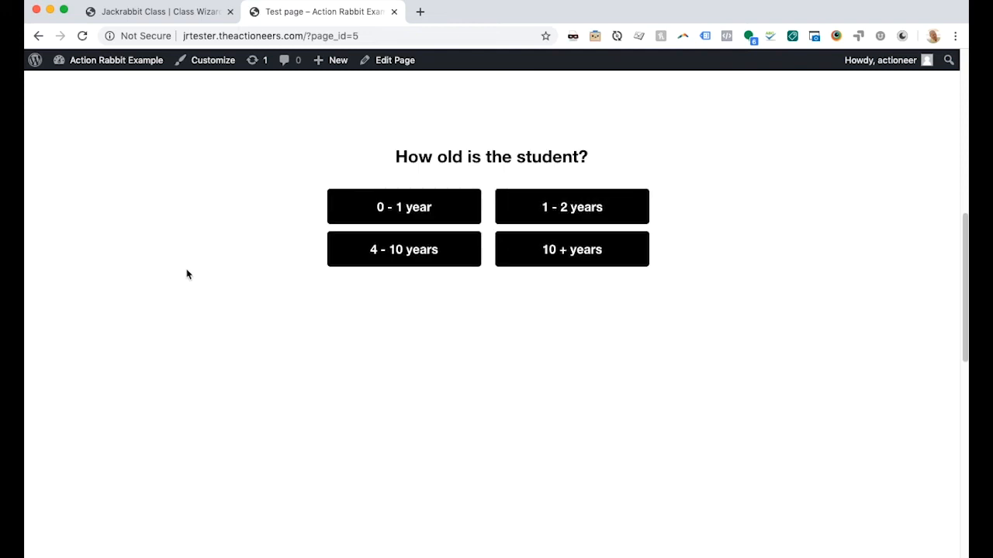
pyautogui.click(403, 256)
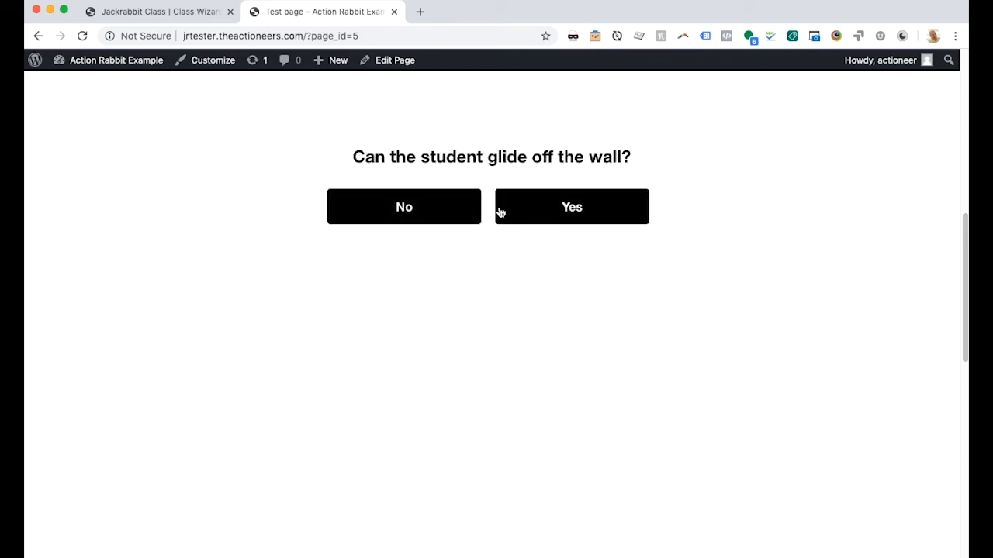
# In the Class Wizard settings, review how both answers of "Can the student glide off the wall?" are configured
pyautogui.click(157, 13)
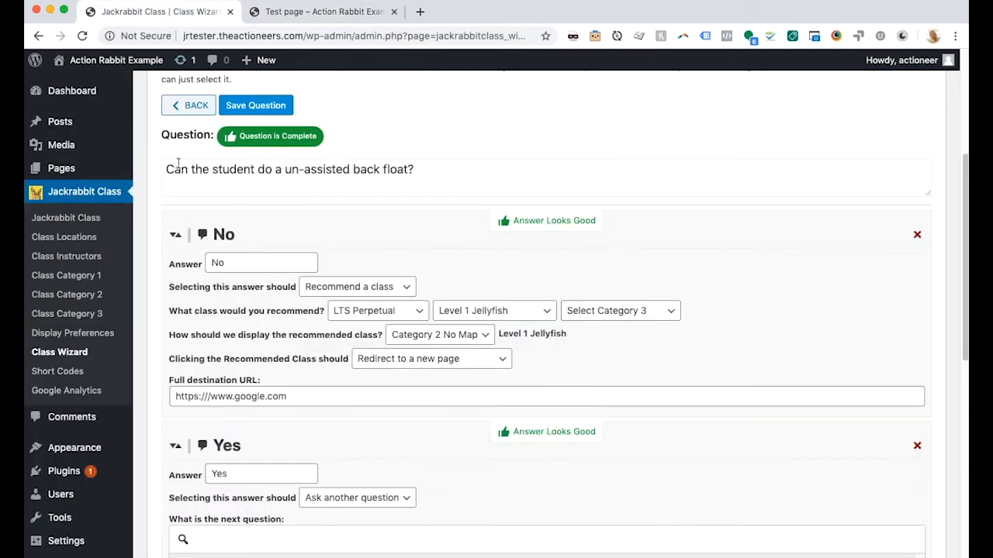
pyautogui.click(190, 110)
pyautogui.click(310, 372)
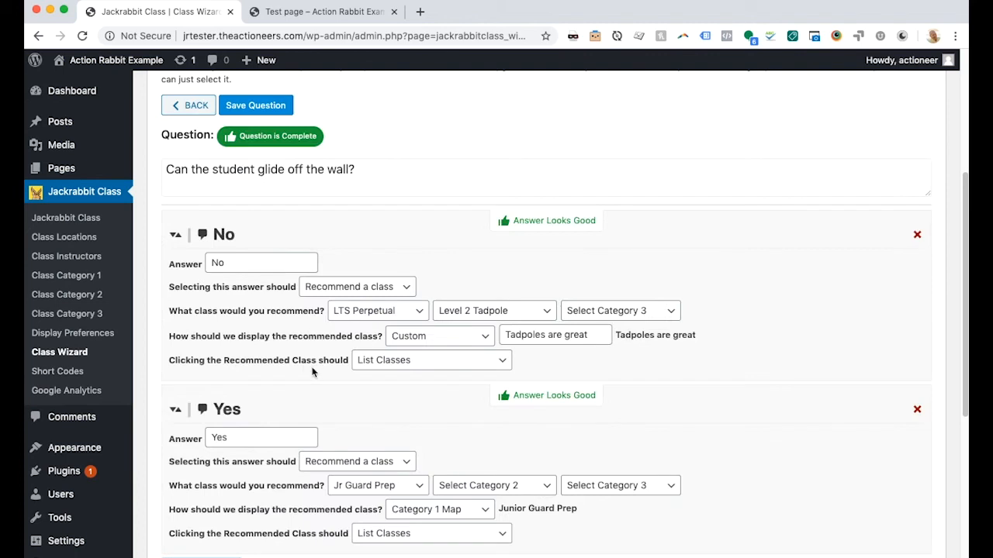
pyautogui.scroll(-3, 247, 366)
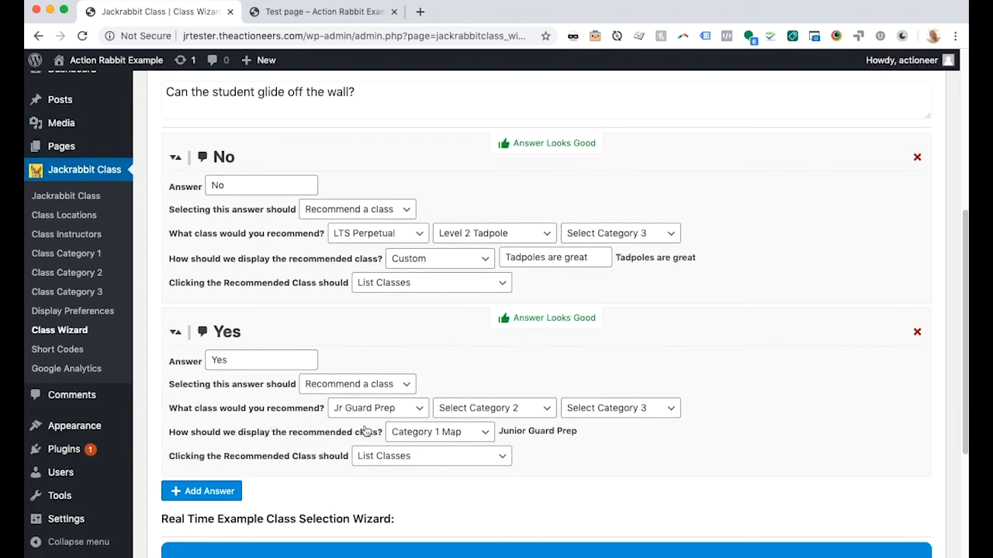
# On the Test page, answer "Yes" to gliding off the wall and inspect the recommended Junior Guard Prep class
pyautogui.click(294, 16)
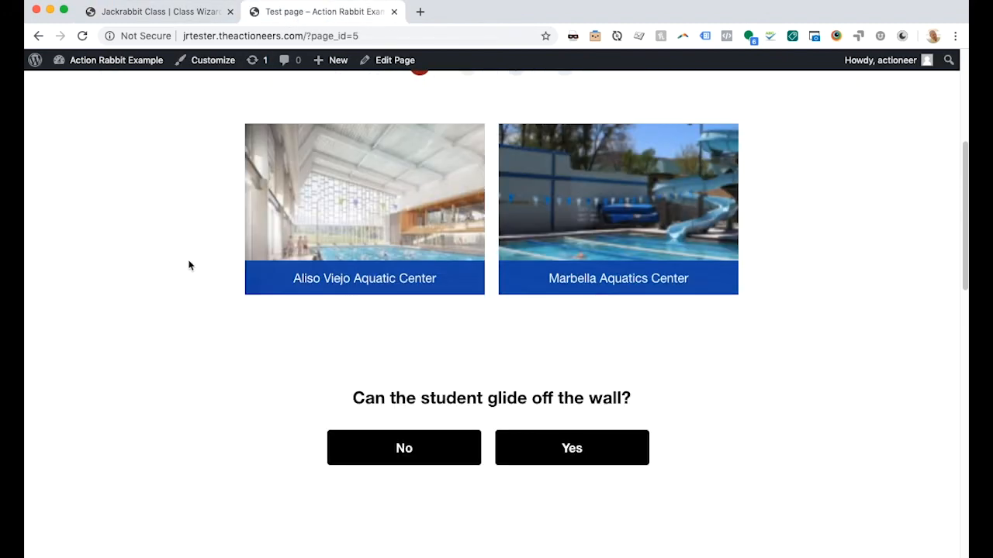
pyautogui.click(560, 449)
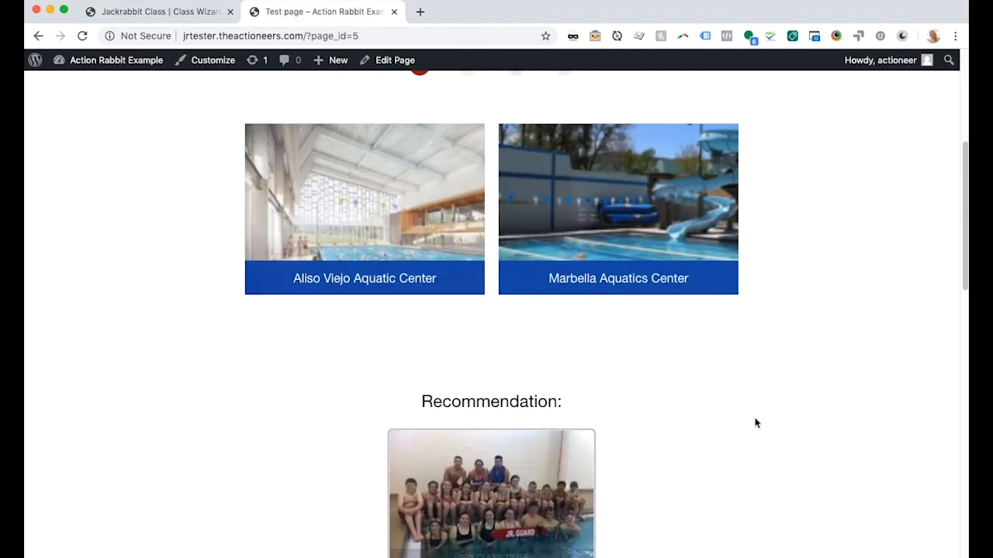
pyautogui.scroll(-3, 755, 422)
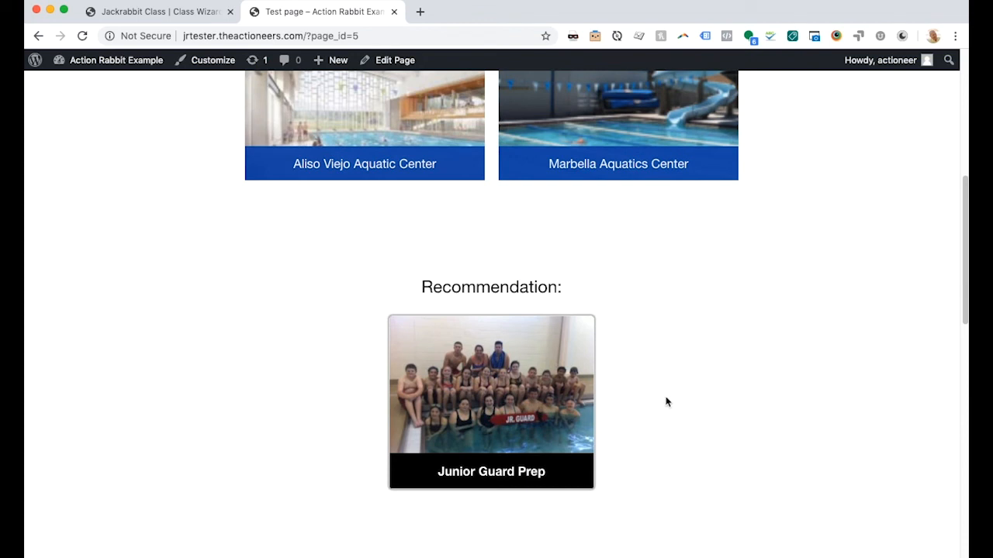
pyautogui.moveTo(483, 399)
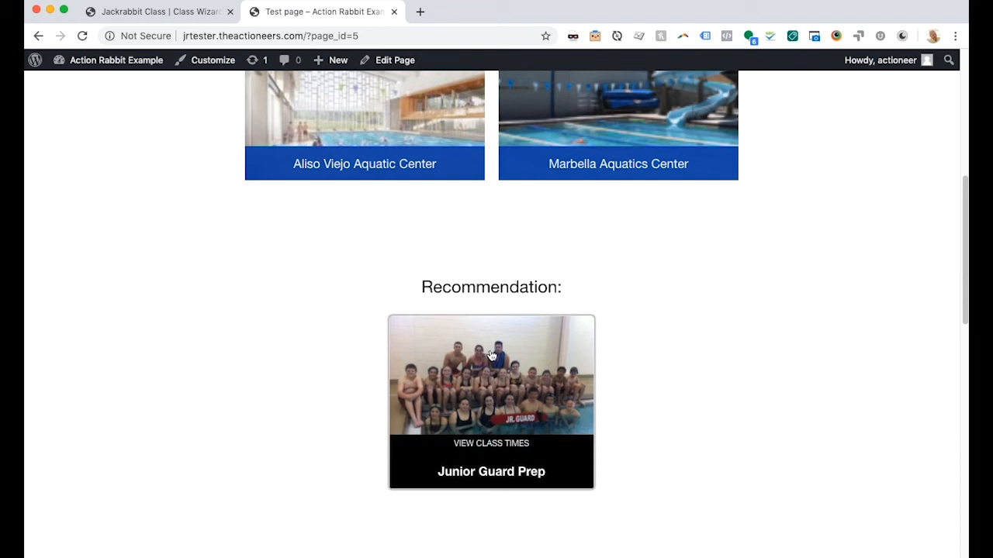
pyautogui.moveTo(501, 431)
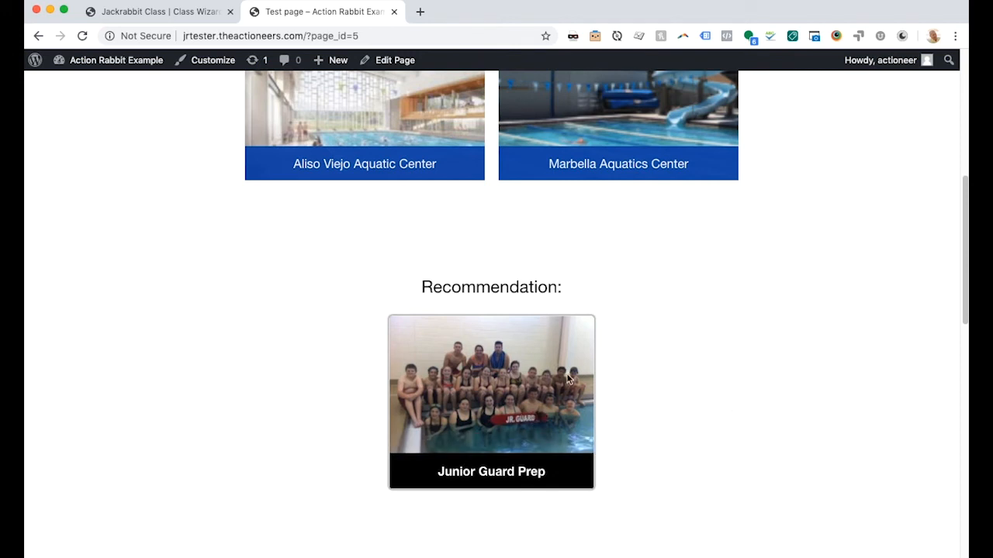
# Recheck the "Yes" answer's recommendation settings, and list the class times of Junior Guard Prep on the Test page
pyautogui.click(171, 12)
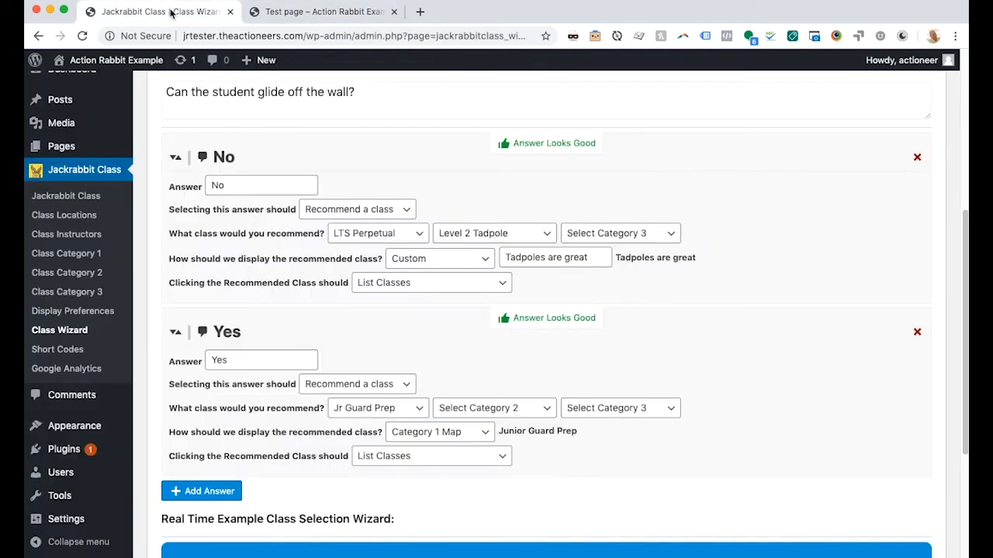
pyautogui.scroll(-1, 465, 376)
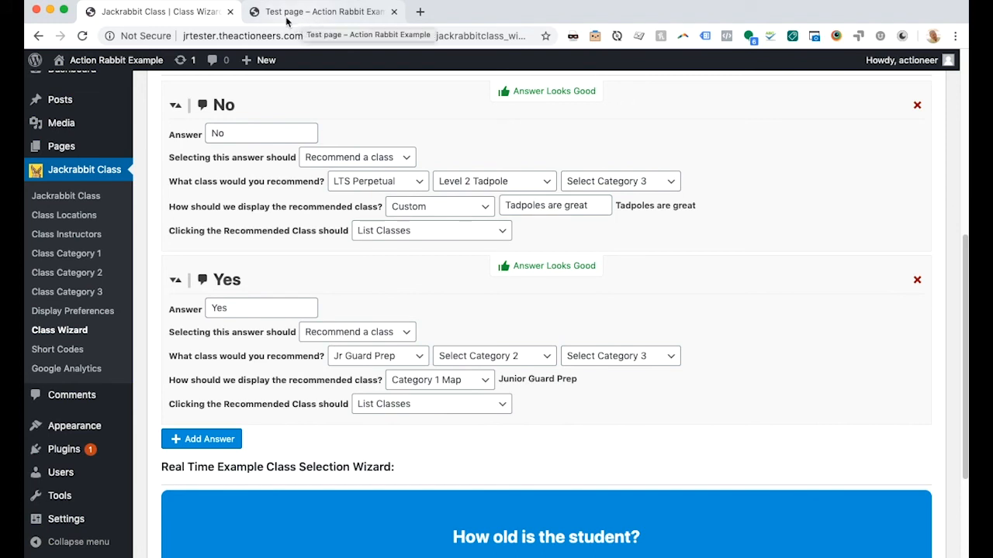
pyautogui.click(317, 15)
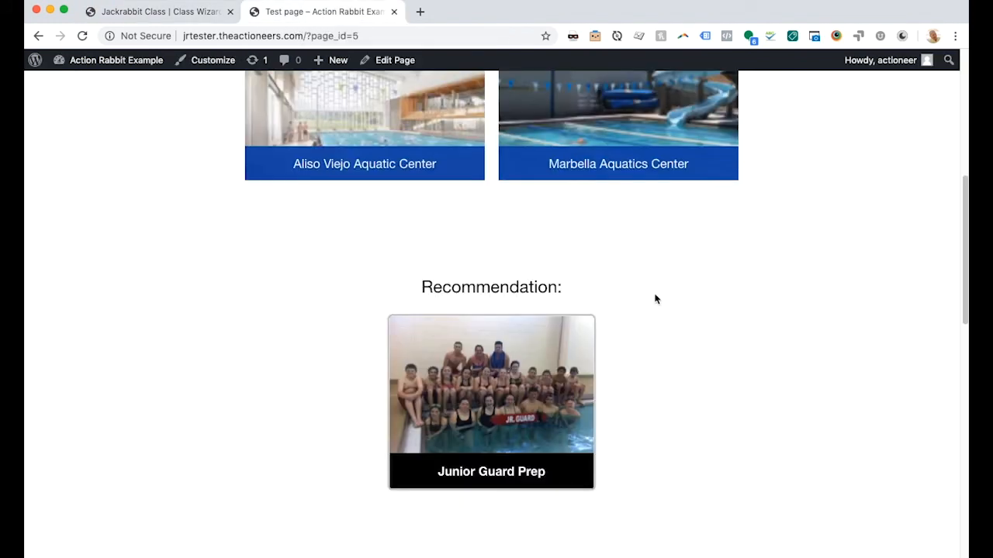
pyautogui.click(490, 411)
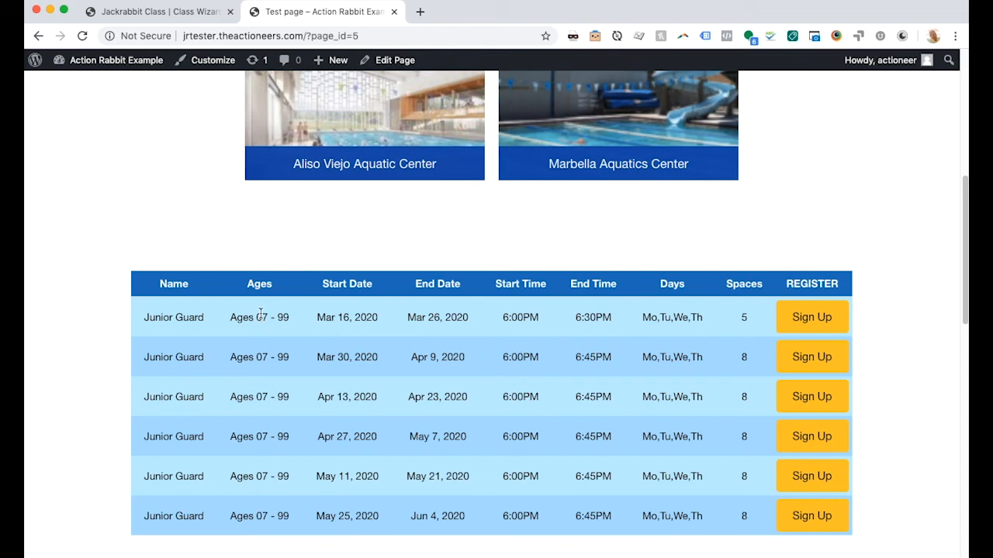
# In Display Preferences, examine the Table View rule for Jr Guard Prep and compare it with the class list on the Test page
pyautogui.click(140, 11)
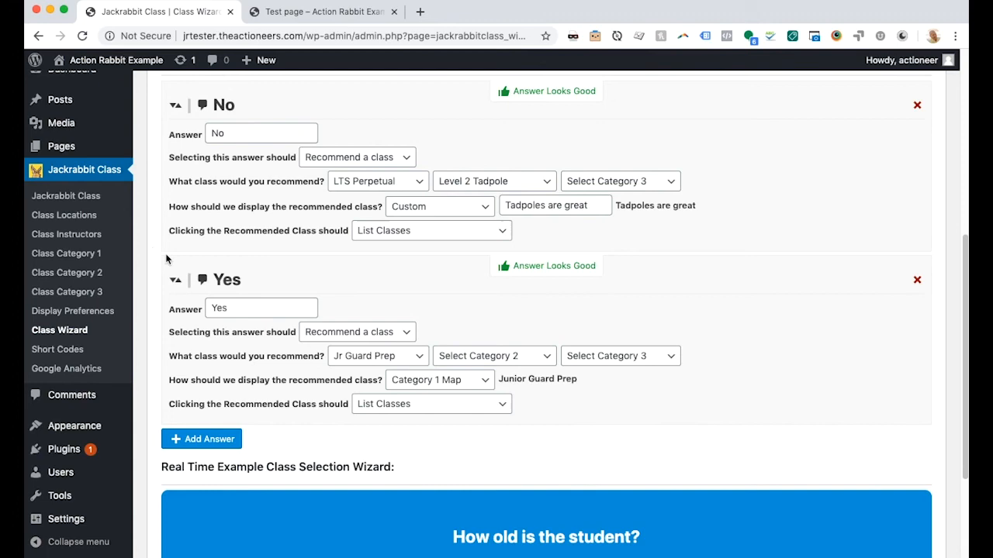
pyautogui.click(77, 311)
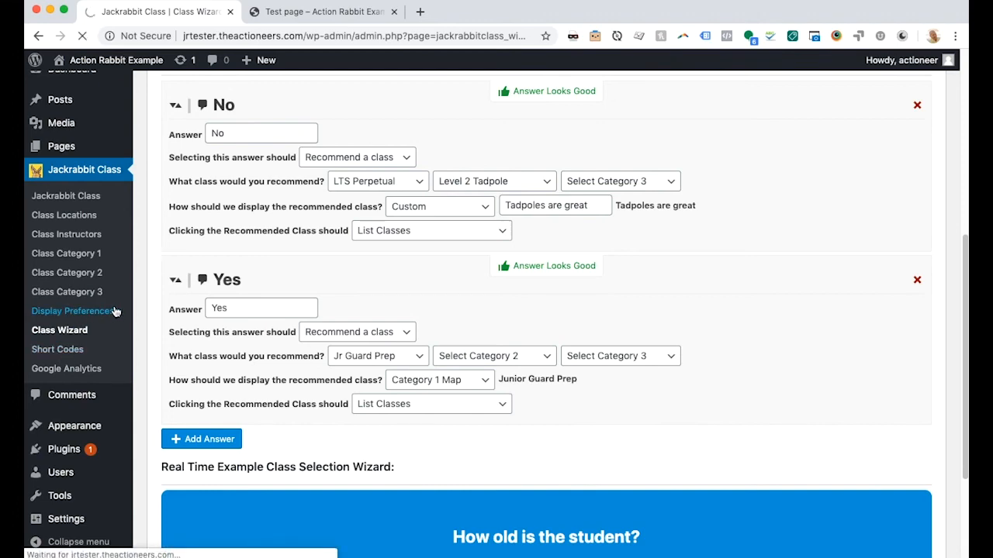
pyautogui.scroll(-10, 262, 334)
pyautogui.scroll(-15, 262, 347)
pyautogui.scroll(5, 262, 347)
pyautogui.scroll(5, 264, 350)
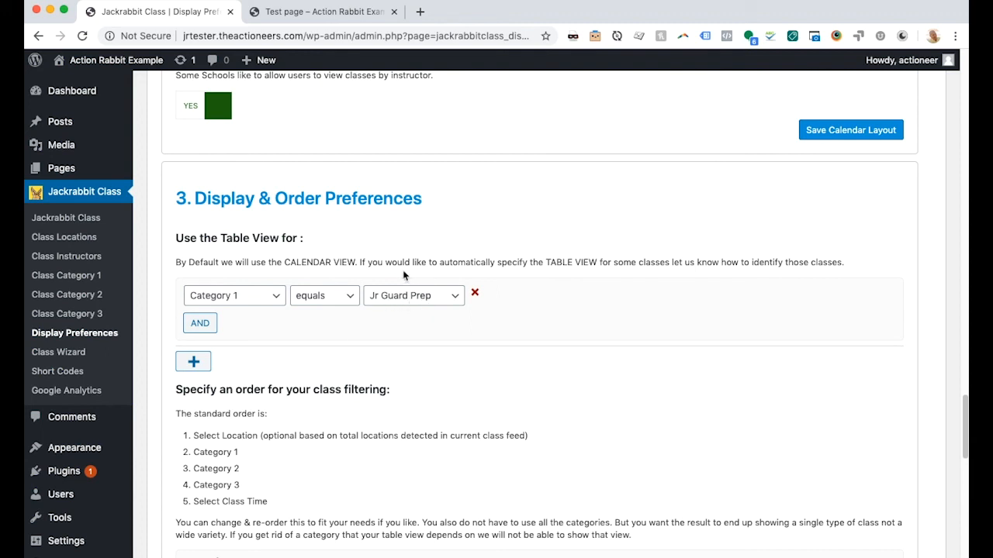
pyautogui.click(306, 13)
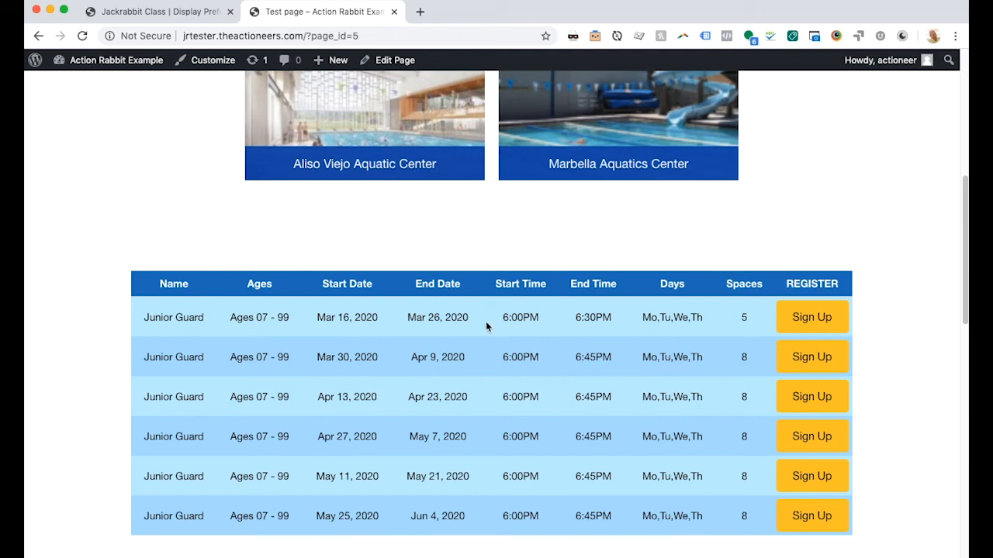
pyautogui.click(173, 14)
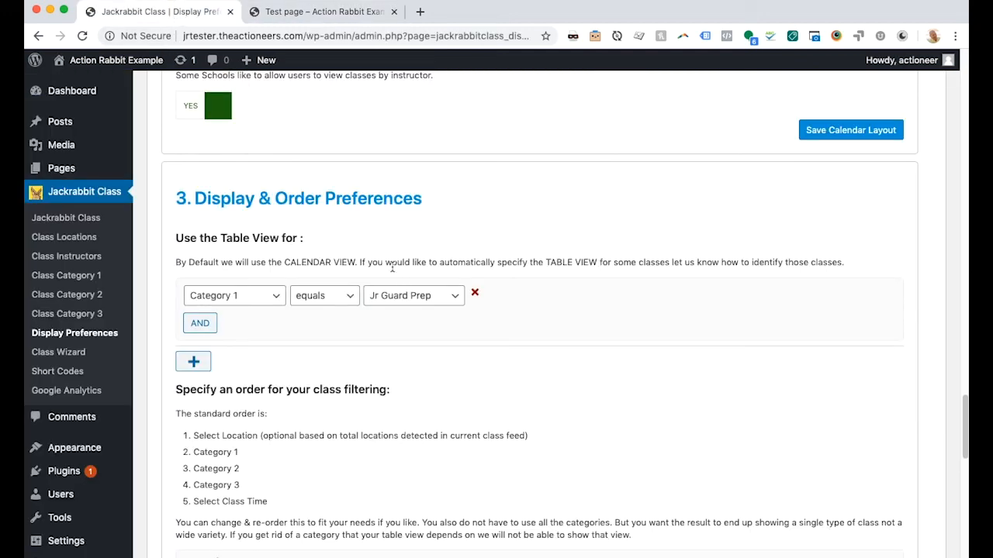
# Return to the Class Wizard and open the "Yes" answer settings of "Can the student glide off the wall?"
pyautogui.click(59, 353)
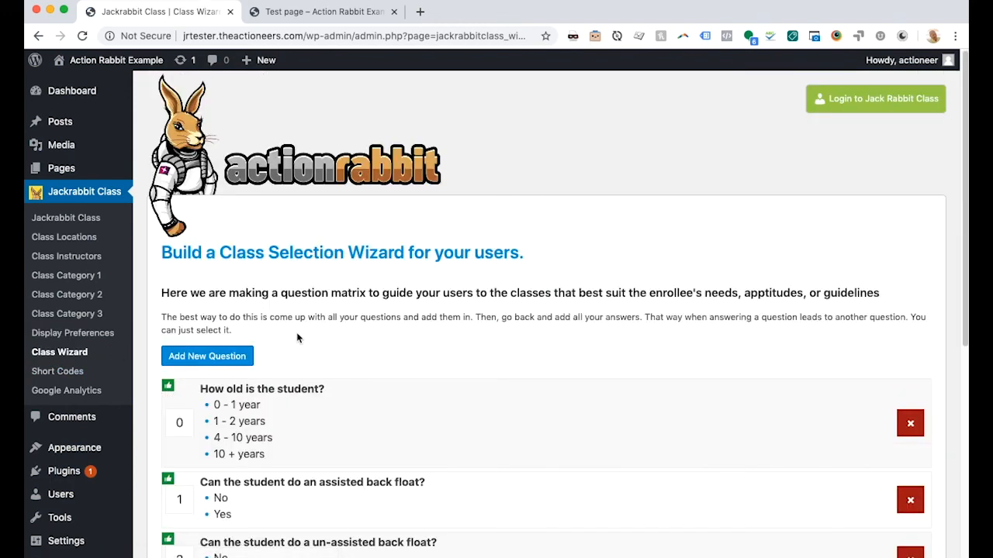
pyautogui.scroll(-5, 388, 356)
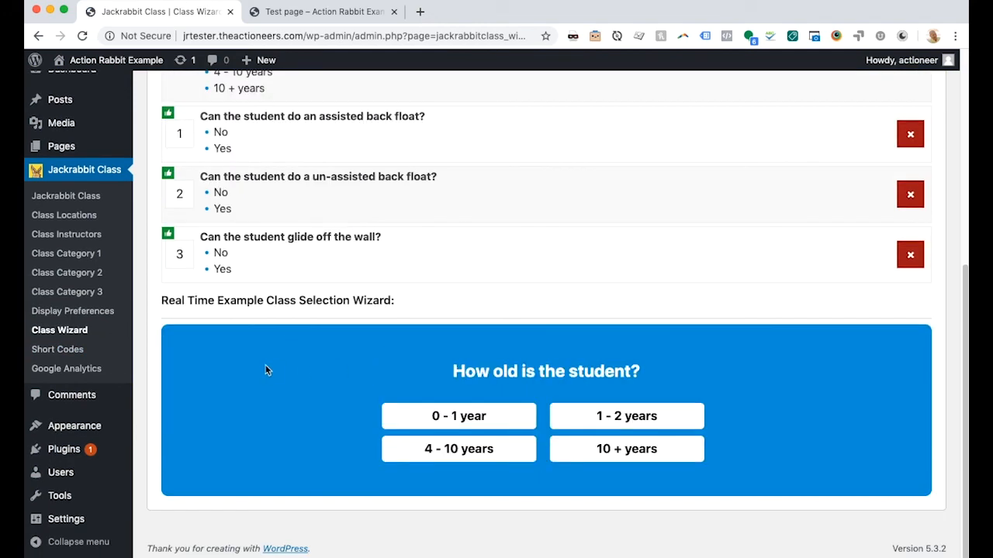
pyautogui.scroll(5, 272, 370)
pyautogui.scroll(-1, 279, 380)
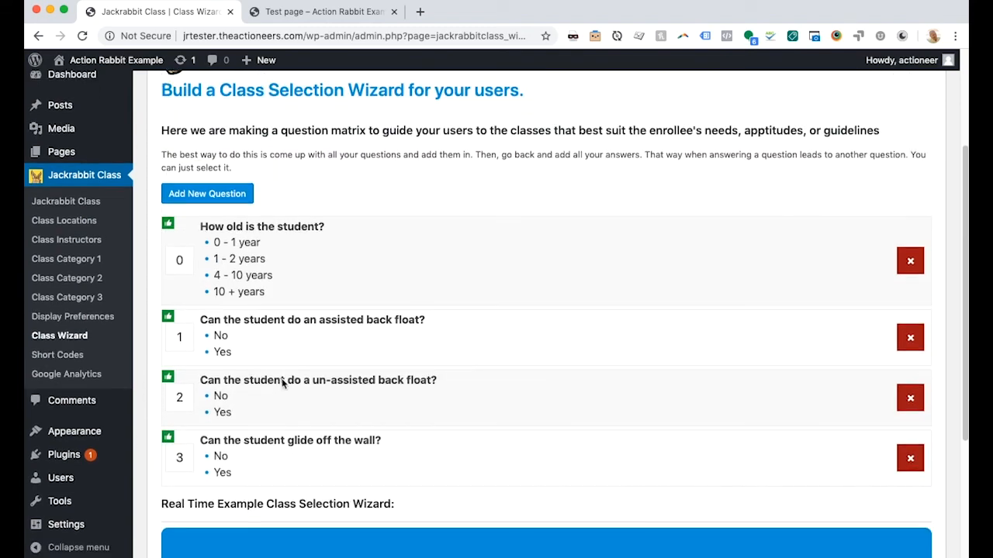
pyautogui.click(280, 456)
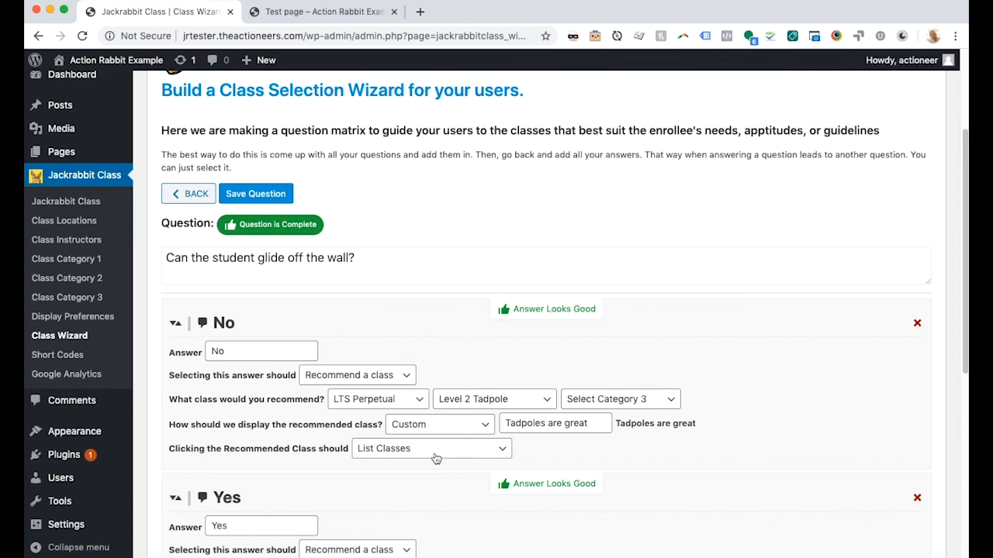
pyautogui.scroll(-3, 436, 458)
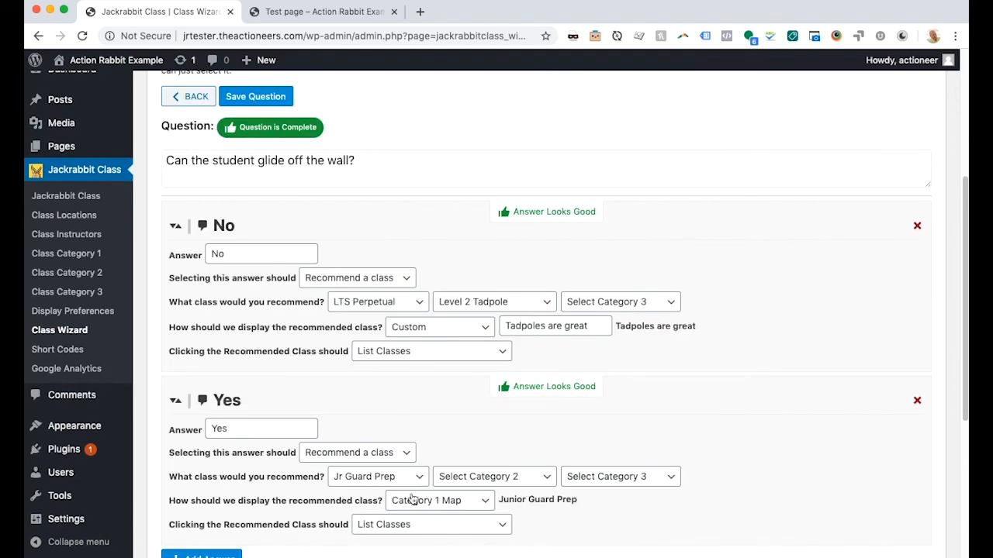
pyautogui.scroll(-3, 434, 526)
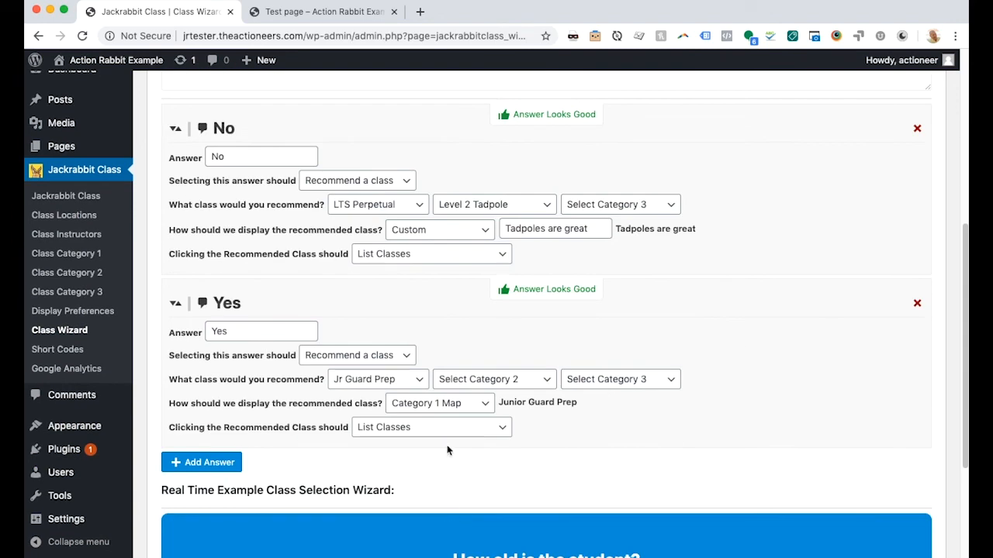
pyautogui.click(451, 433)
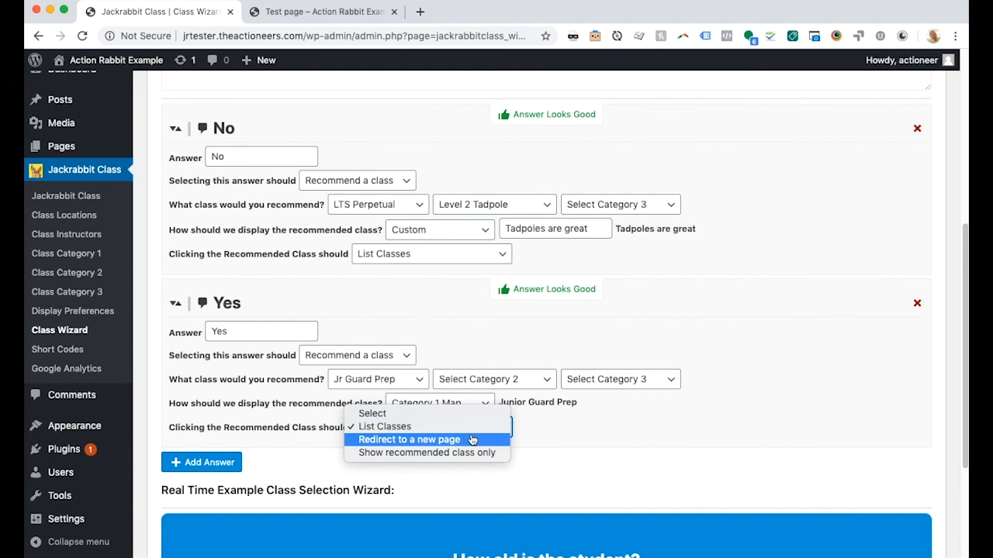
pyautogui.click(427, 446)
pyautogui.click(248, 465)
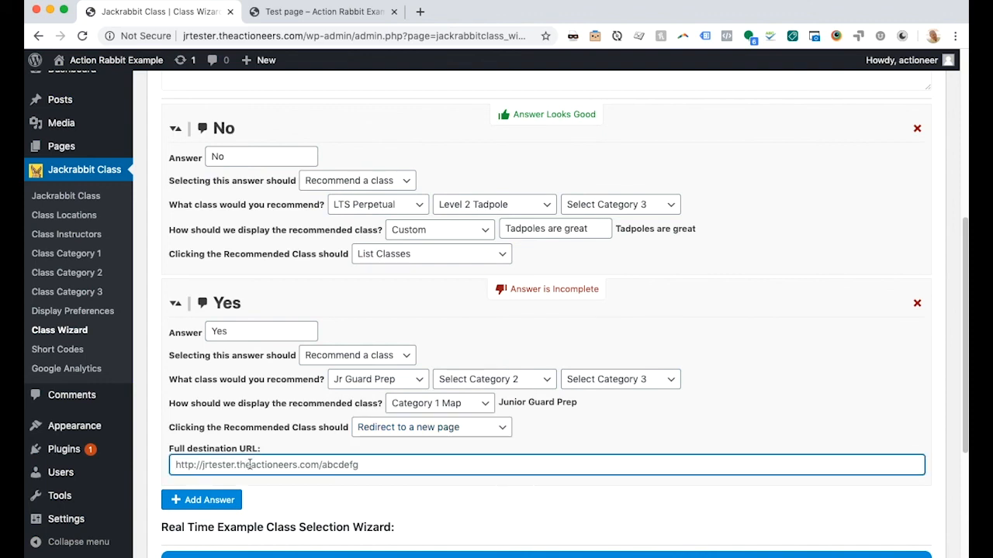
pyautogui.write('http://')
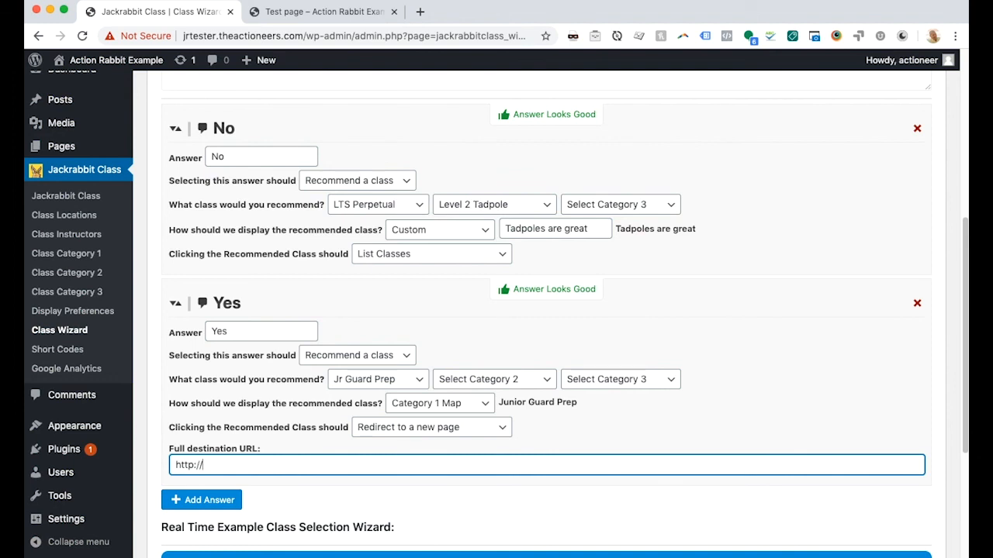
pyautogui.write('cnn.com')
pyautogui.scroll(5, 403, 429)
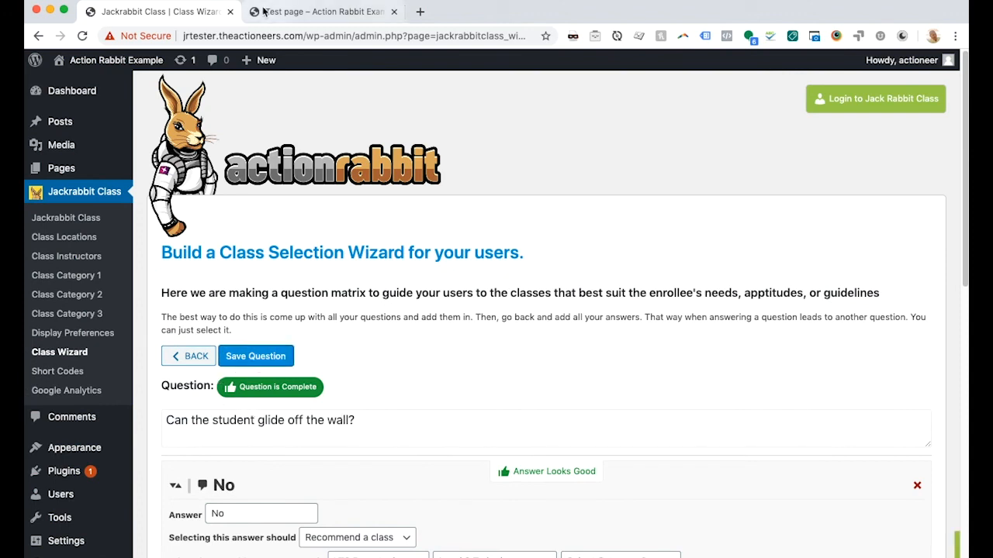
# Reload the Test page, answer "4 - 10 years" and "Yes", check the Junior Guard Prep recommendation's link action, and return to the Class Wizard
pyautogui.click(288, 11)
pyautogui.click(82, 36)
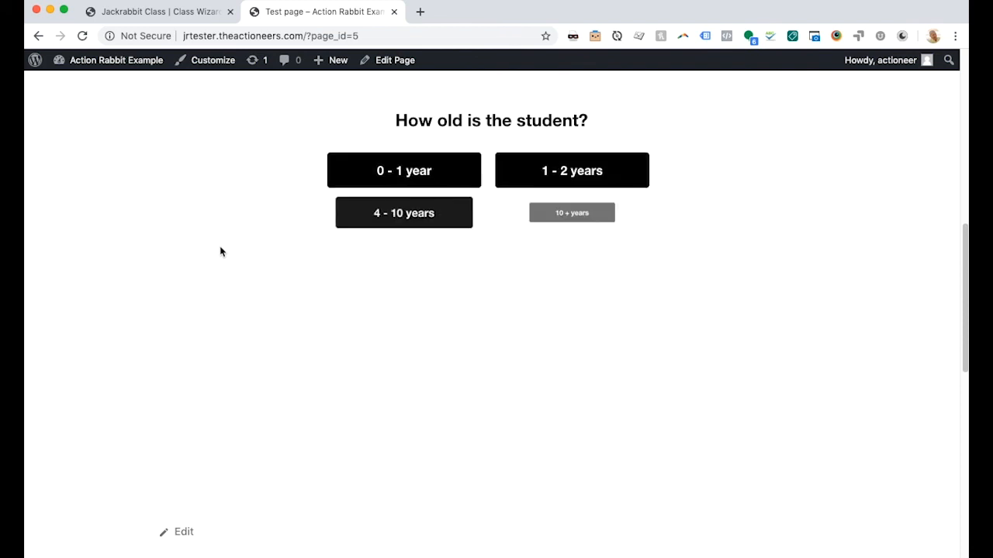
pyautogui.click(418, 216)
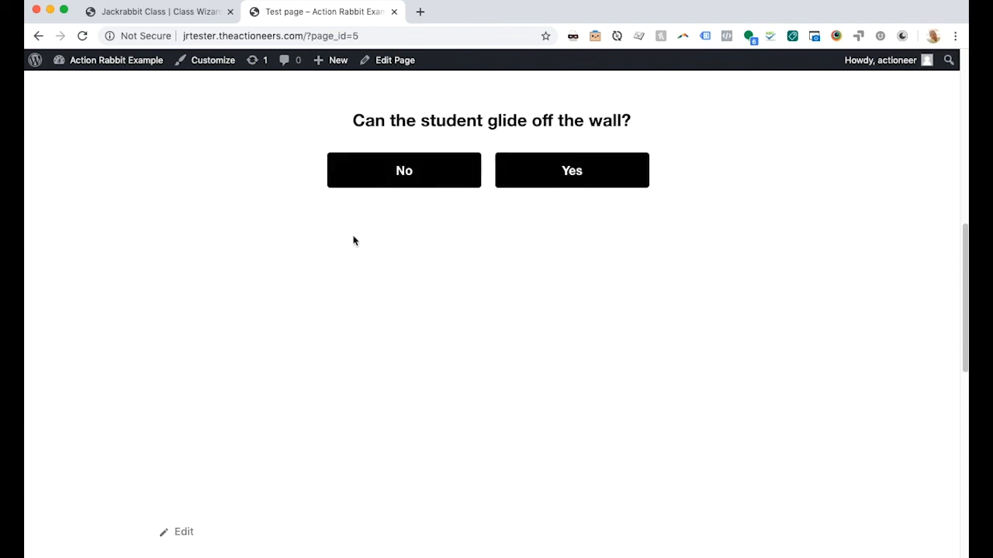
pyautogui.click(561, 181)
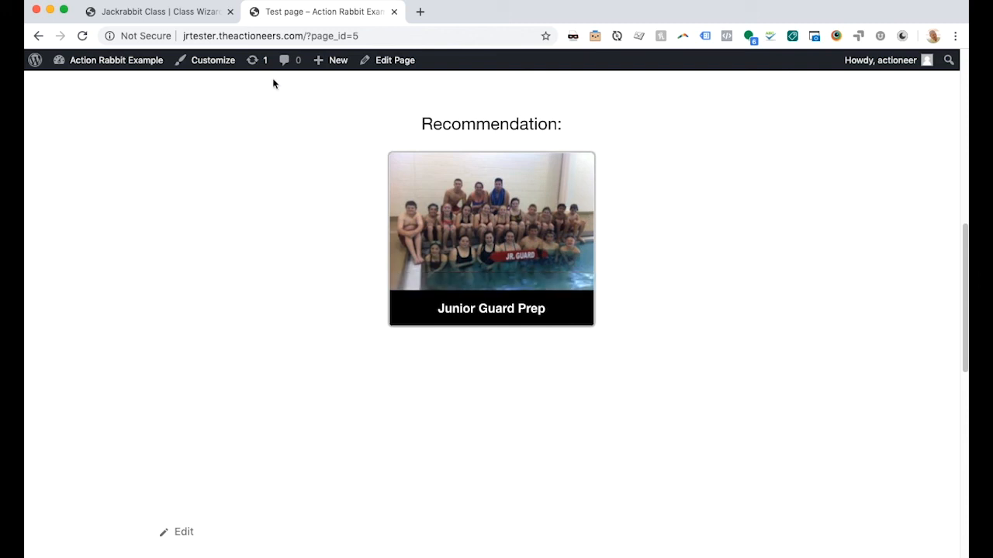
pyautogui.moveTo(475, 261)
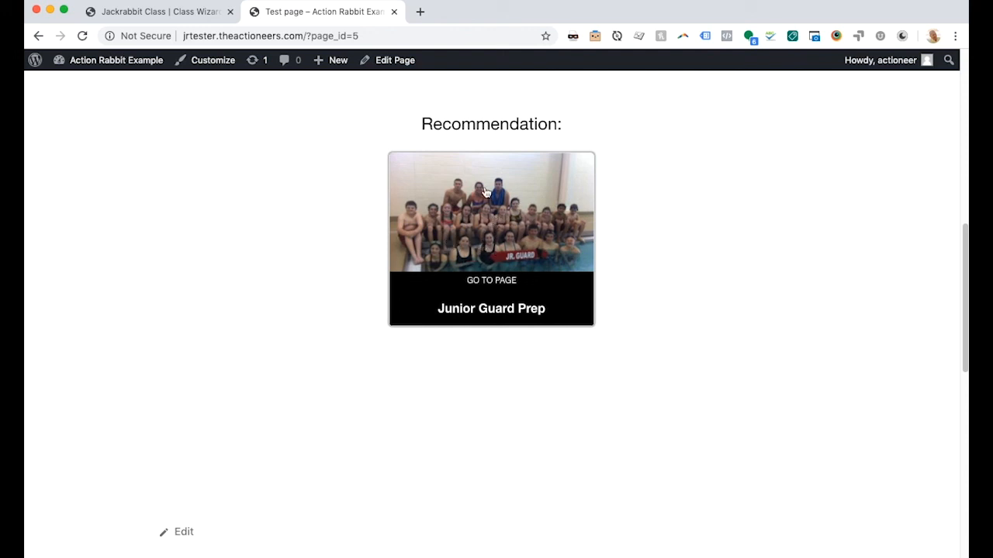
pyautogui.click(149, 14)
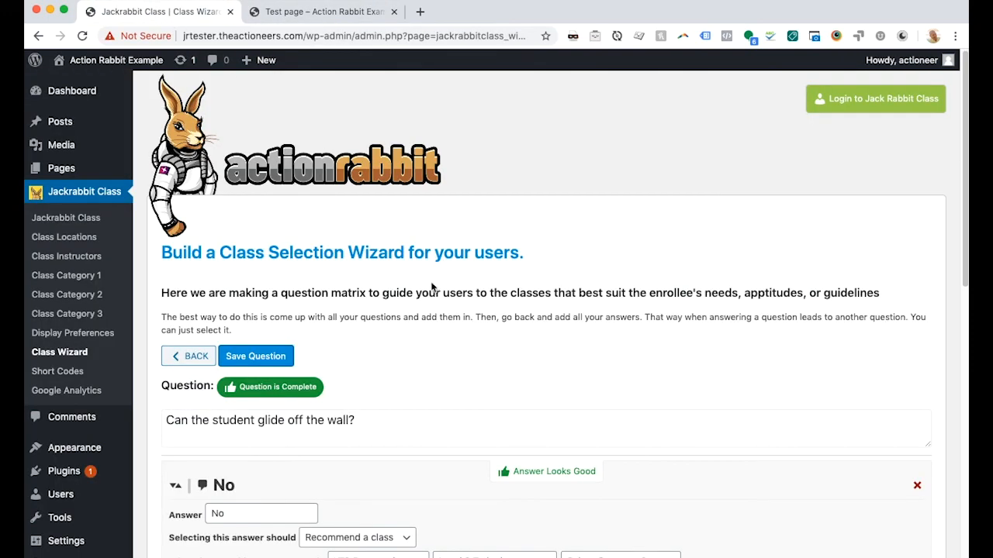
# Set clicking the "Yes" answer's recommended class to "Show recommended class only" and save the question
pyautogui.scroll(-3, 411, 309)
pyautogui.scroll(-4, 406, 304)
pyautogui.scroll(2, 406, 305)
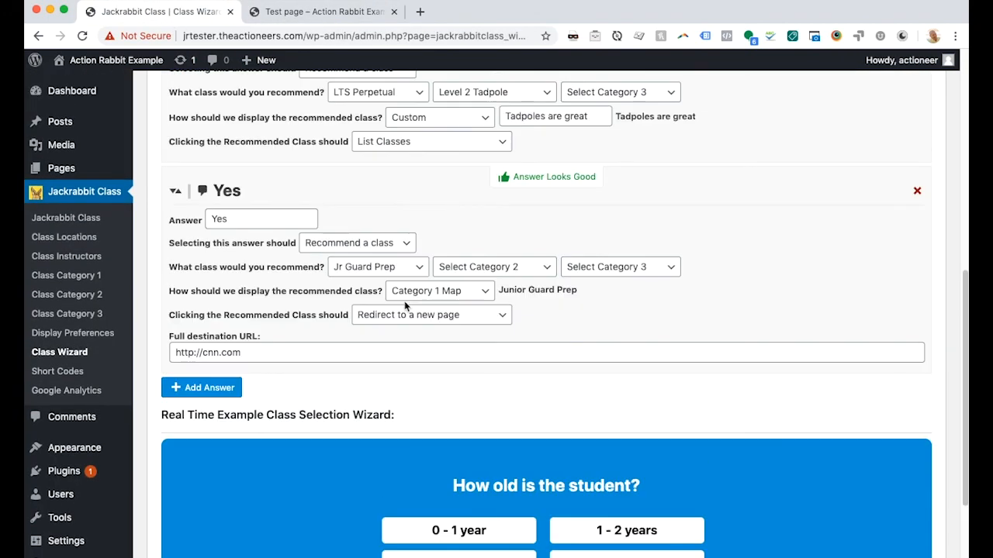
pyautogui.click(452, 318)
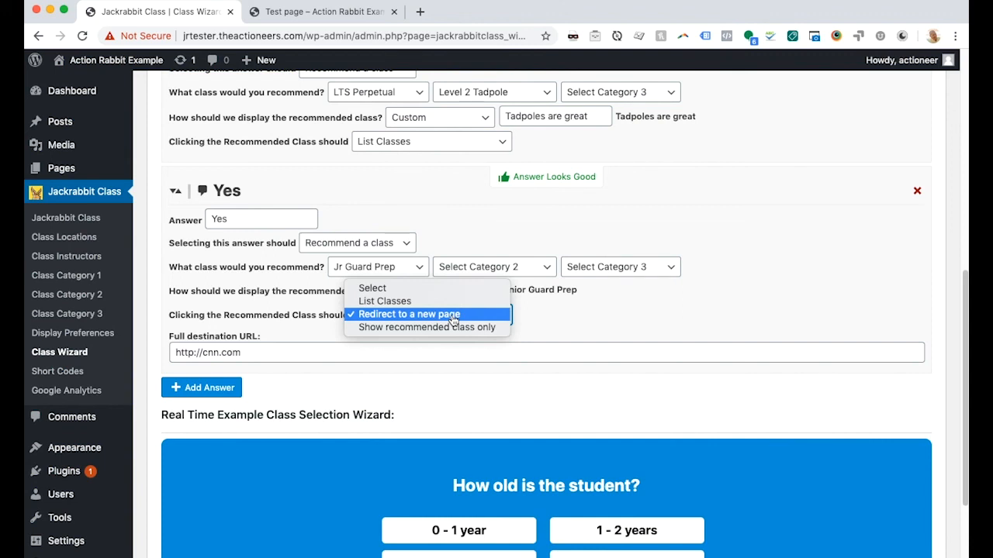
pyautogui.click(453, 328)
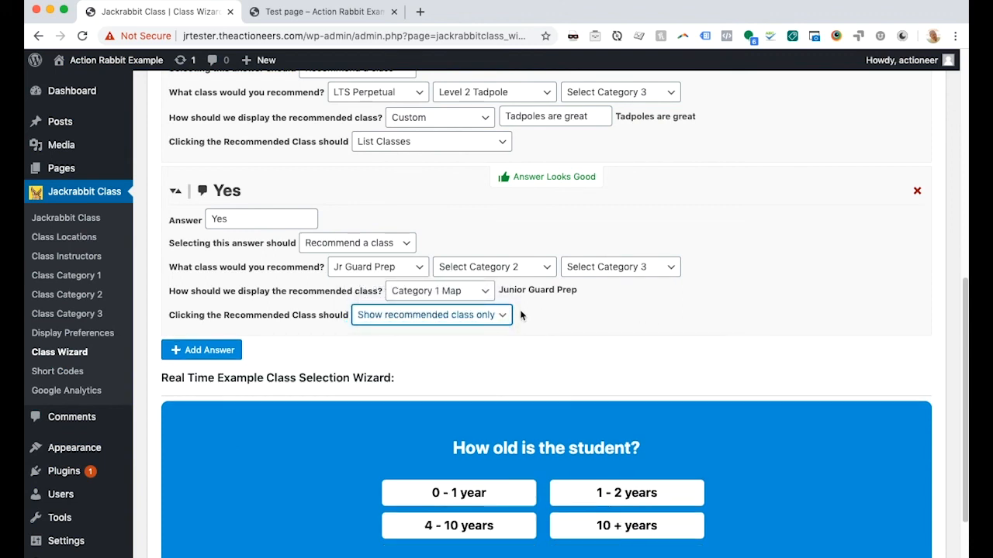
pyautogui.scroll(6, 413, 356)
pyautogui.click(291, 354)
# Reload the Test page, answer "10 + years" and "Yes", test whether the Junior Guard Prep recommendation is clickable, and return to the Class Wizard
pyautogui.click(290, 13)
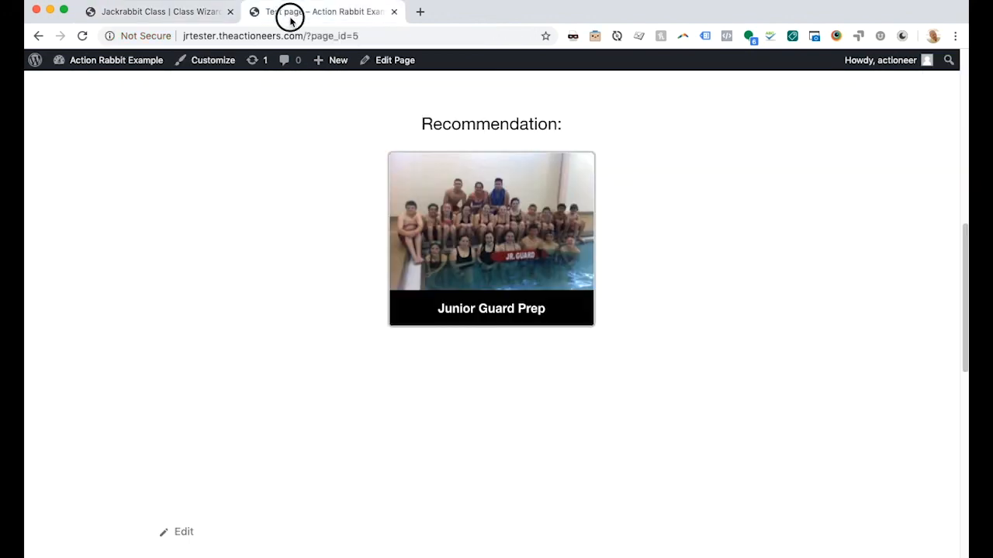
pyautogui.click(82, 35)
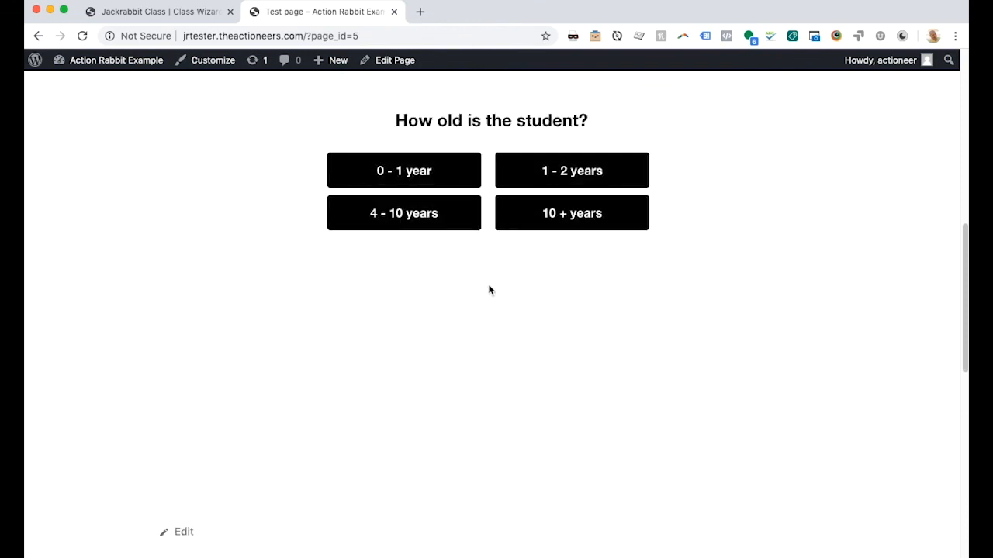
pyautogui.click(556, 215)
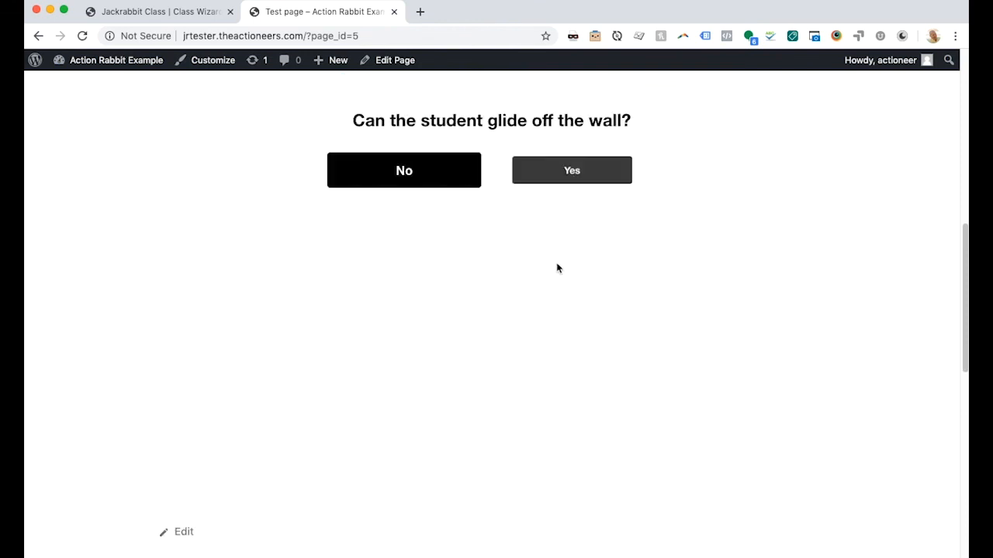
pyautogui.click(561, 172)
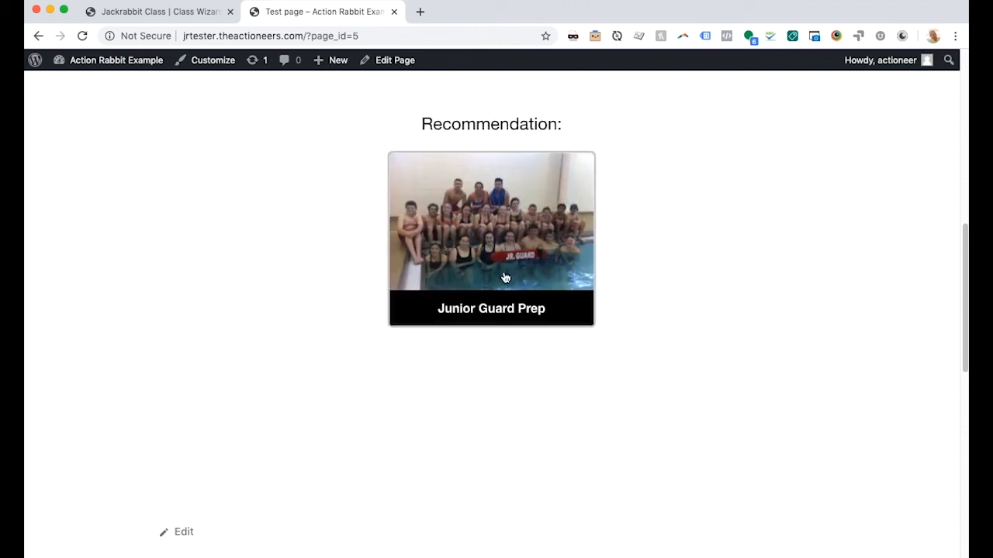
pyautogui.click(467, 231)
pyautogui.click(499, 237)
pyautogui.click(639, 251)
pyautogui.click(137, 14)
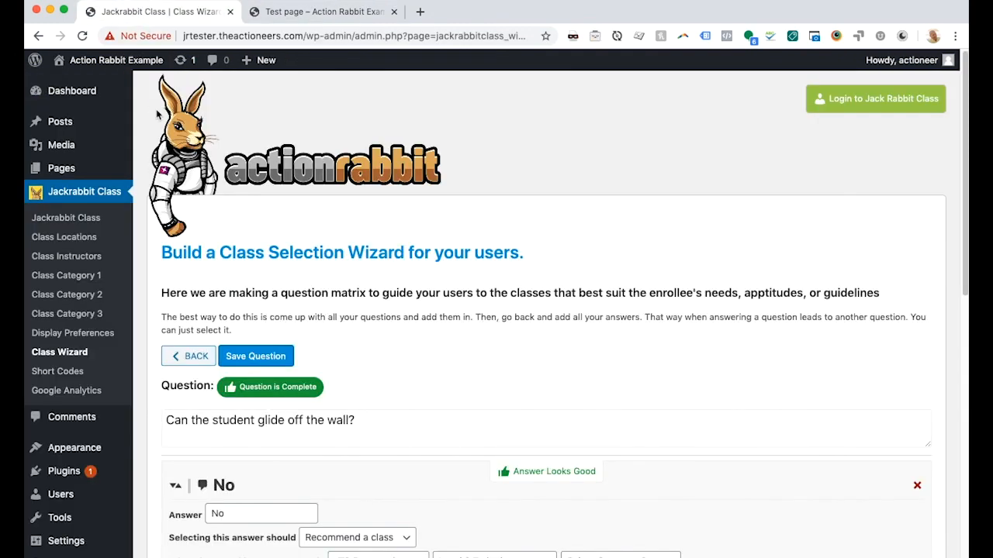